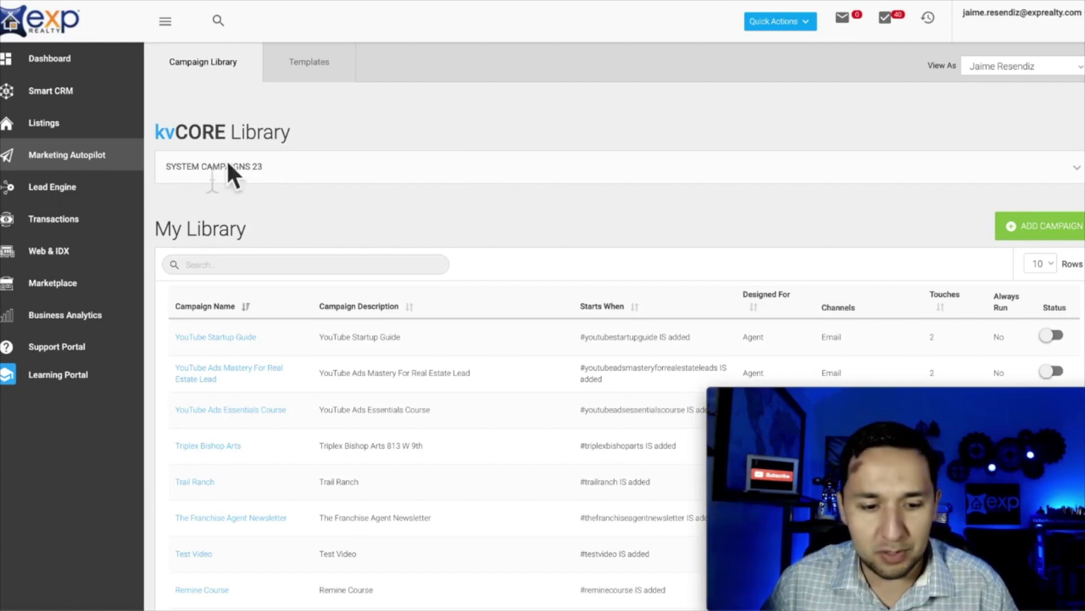
# - Expand and browse the SYSTEM CAMPAIGNS list, then collapse it to reveal My Library campaigns
pyautogui.click(1077, 167)
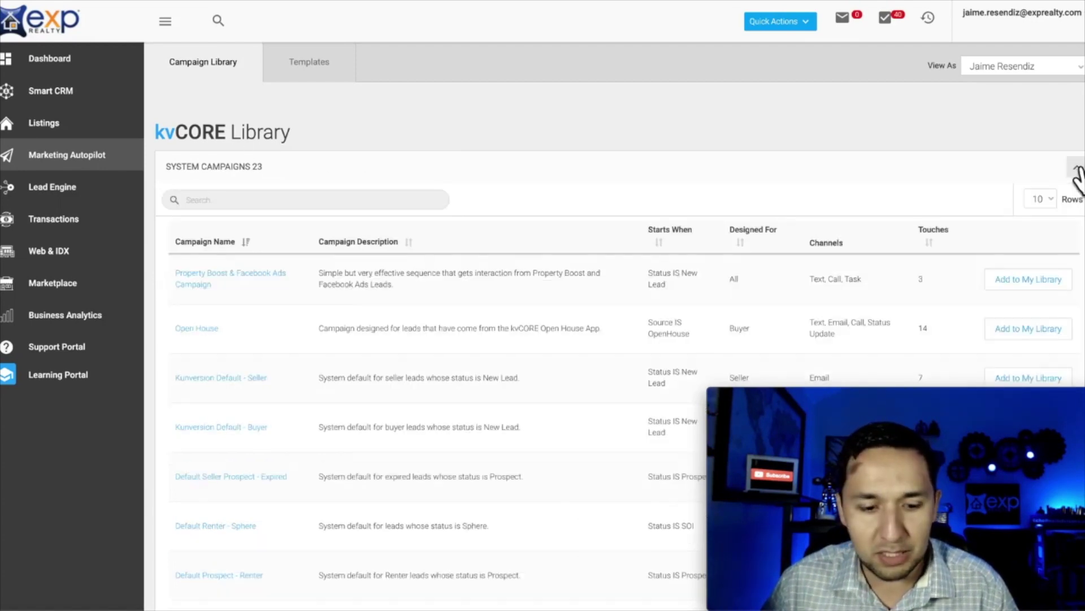
pyautogui.scroll(-4, 513, 441)
pyautogui.scroll(-3, 513, 441)
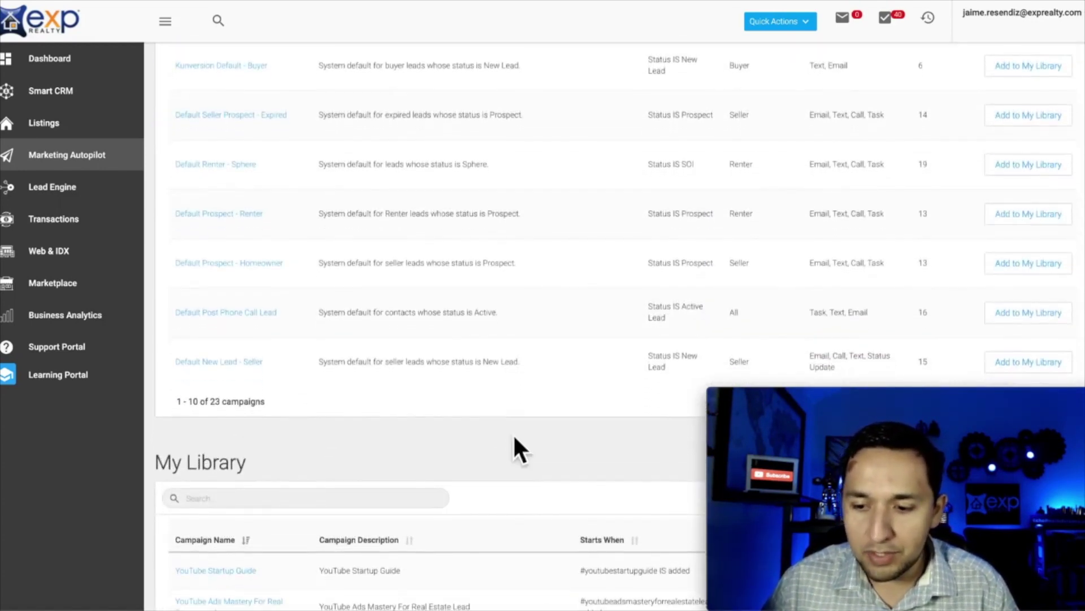
pyautogui.scroll(7, 649, 170)
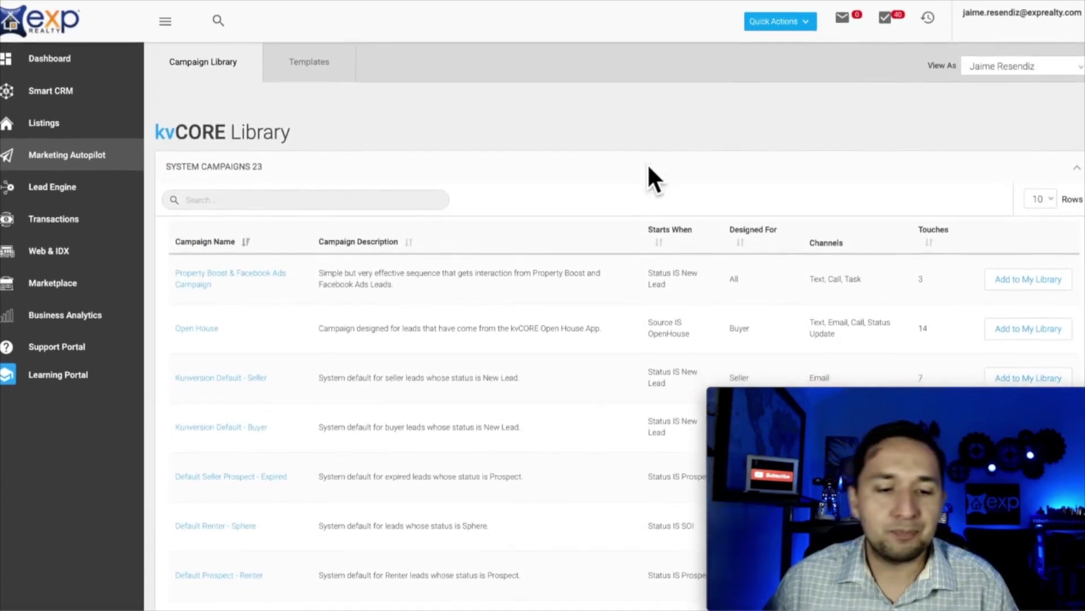
pyautogui.click(1077, 168)
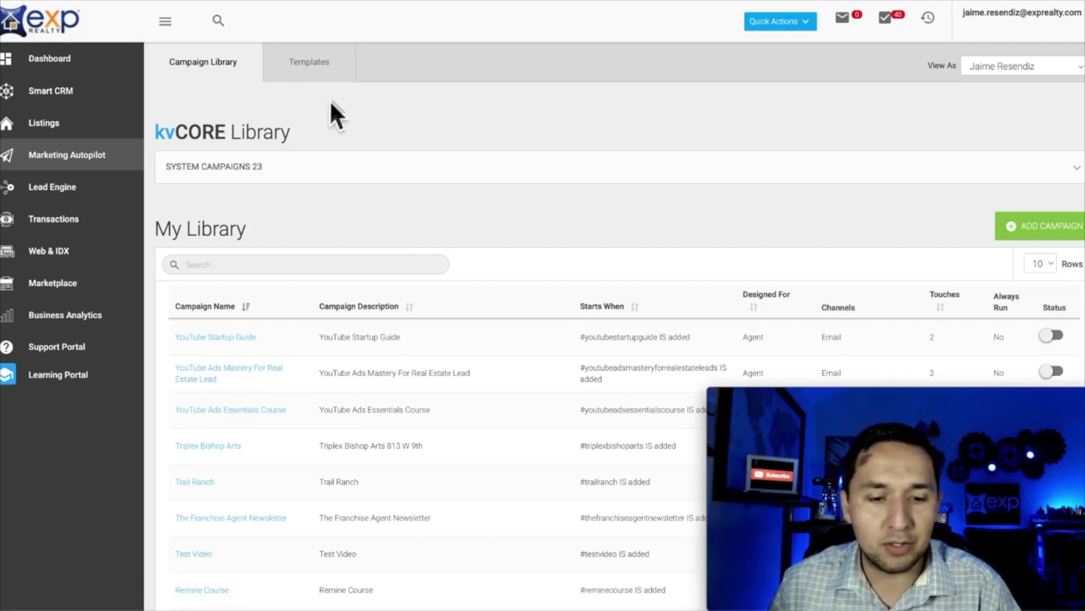
# - In Templates, start a new email template named 'YouTube - E1'
pyautogui.click(306, 65)
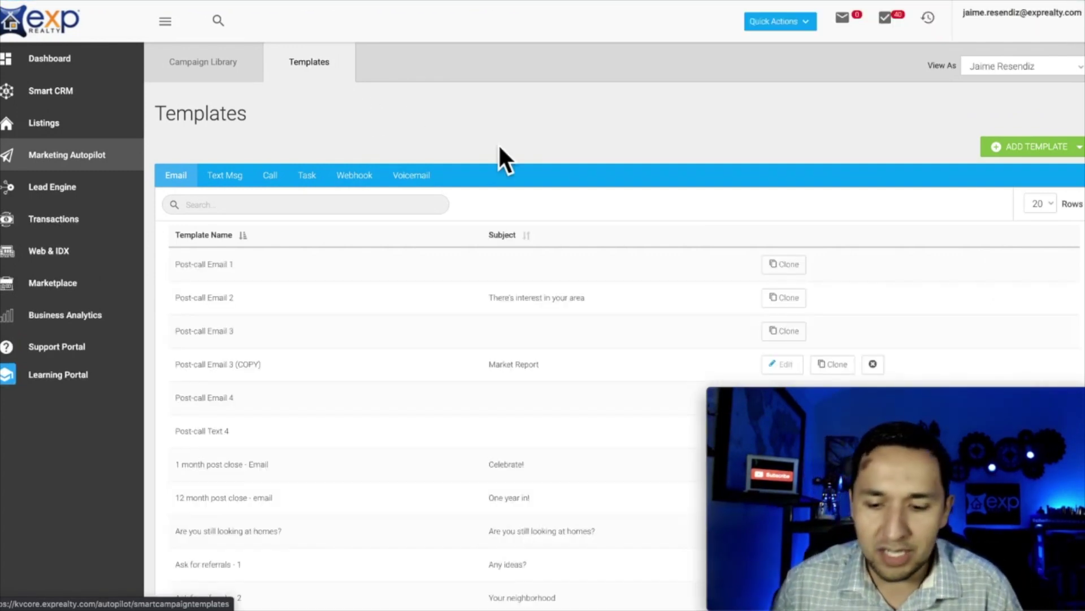
pyautogui.click(1050, 150)
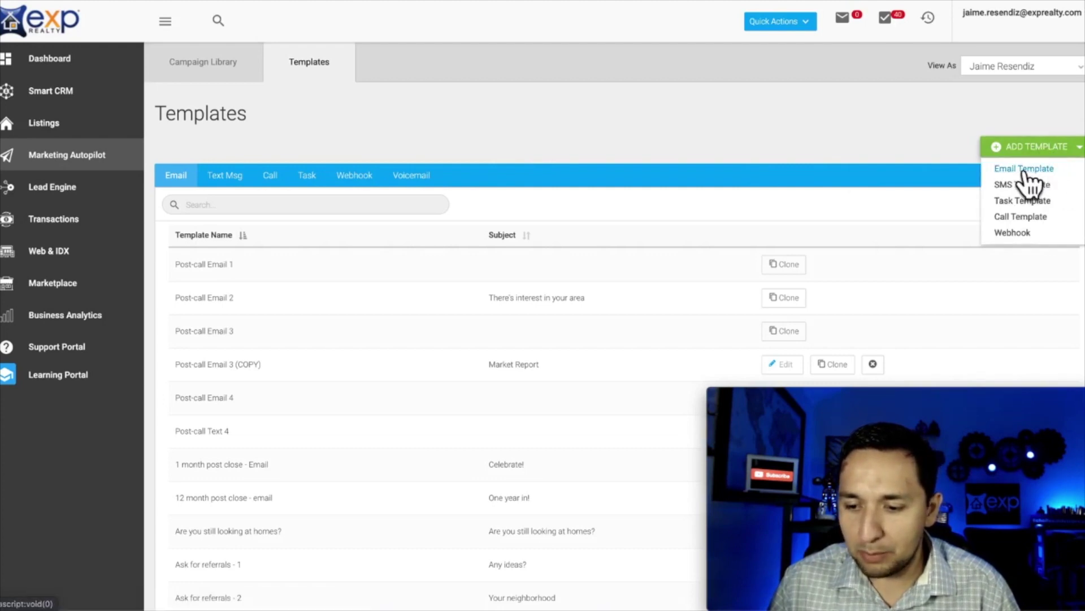
pyautogui.click(1029, 170)
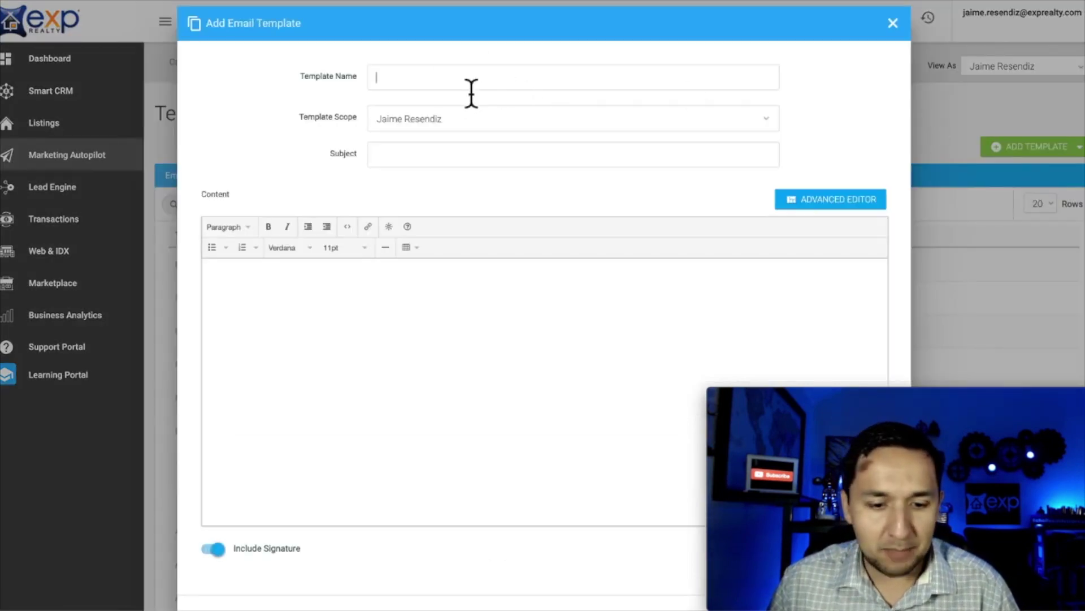
pyautogui.write('YouTube_')
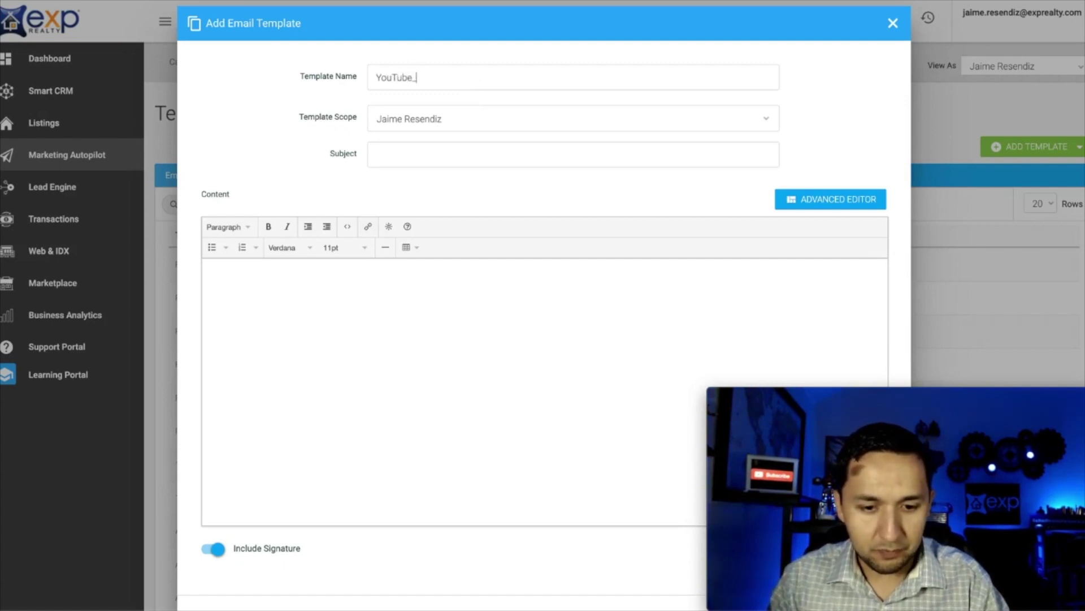
pyautogui.press('BackSpace')
pyautogui.press('BackSpace')
pyautogui.press('BackSpace')
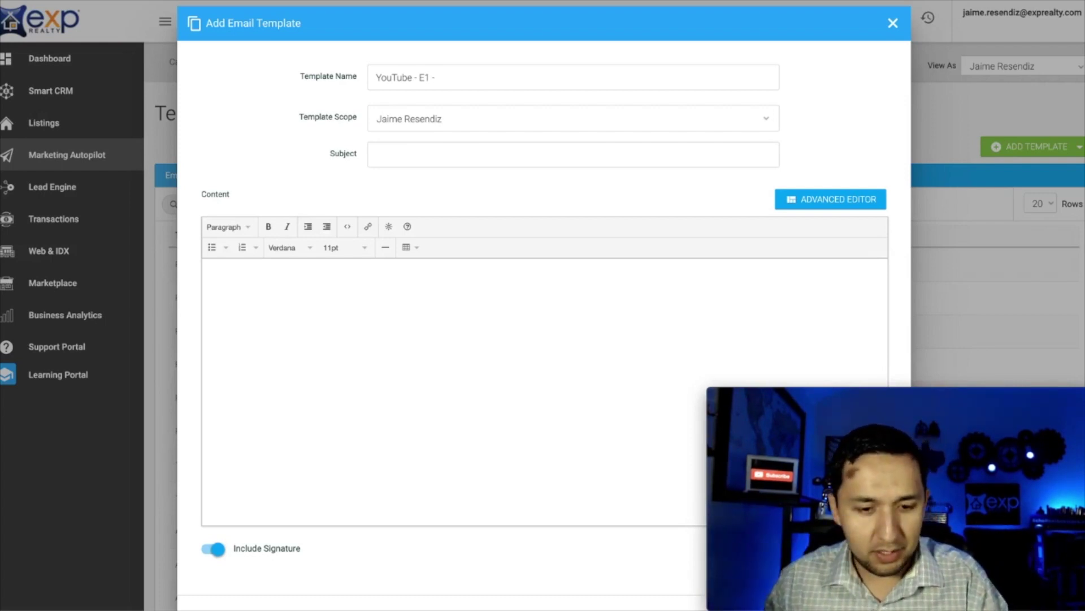
pyautogui.tripleClick(395, 81)
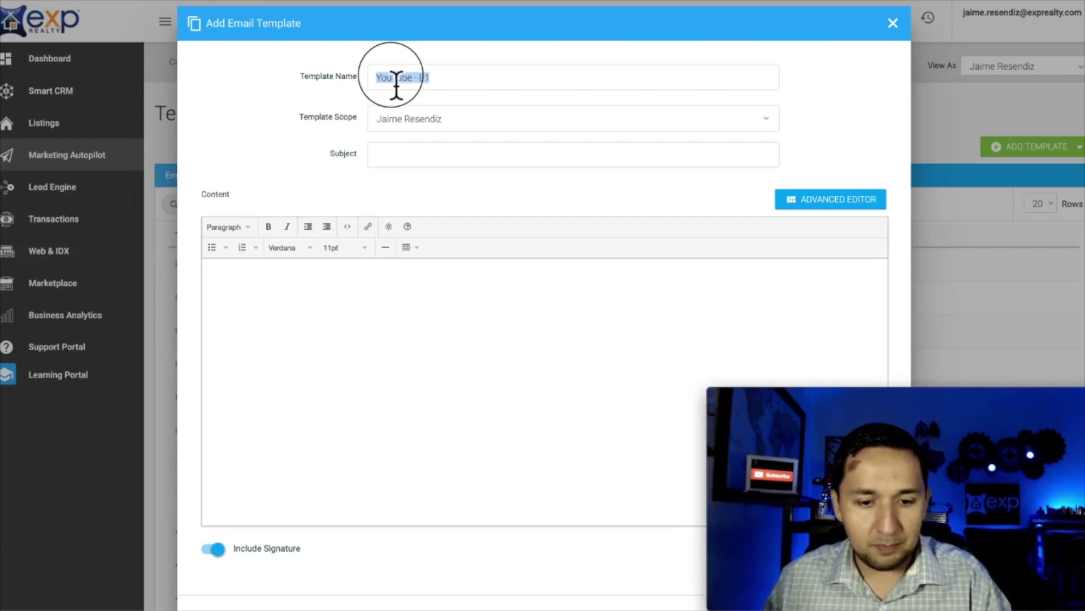
# - Set the subject to 'Here is your next home' and place the cursor in the Content body
pyautogui.click(440, 164)
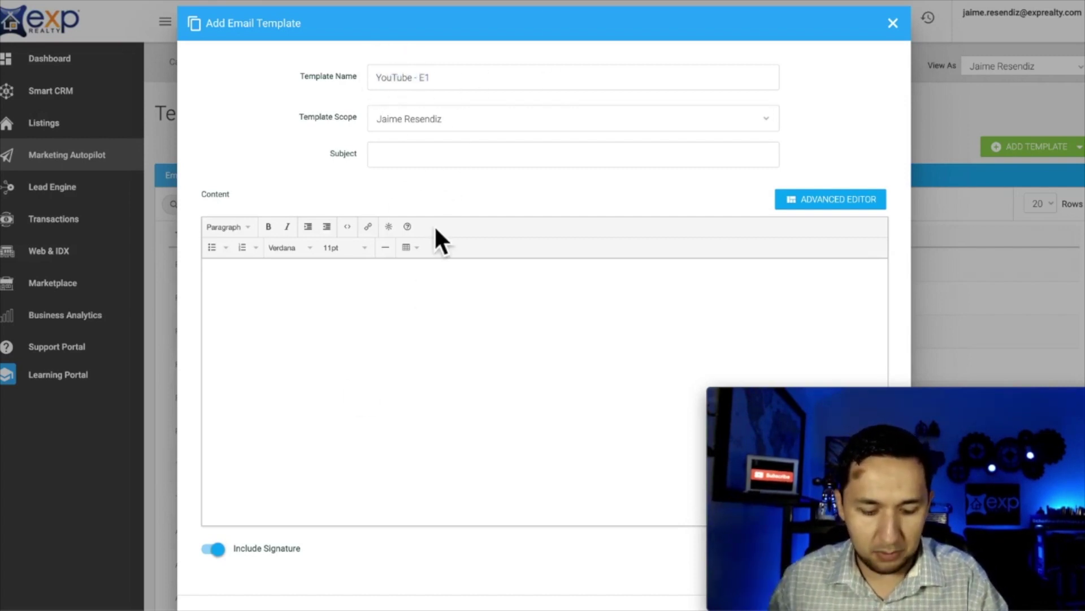
pyautogui.write('YouT')
pyautogui.press('BackSpace')
pyautogui.press('BackSpace')
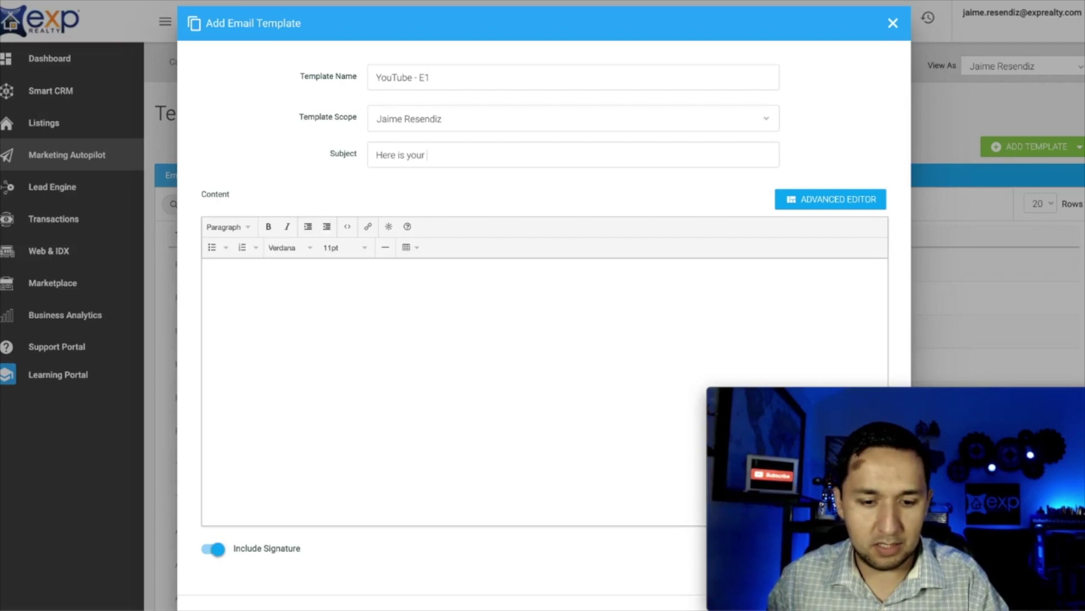
pyautogui.click(331, 362)
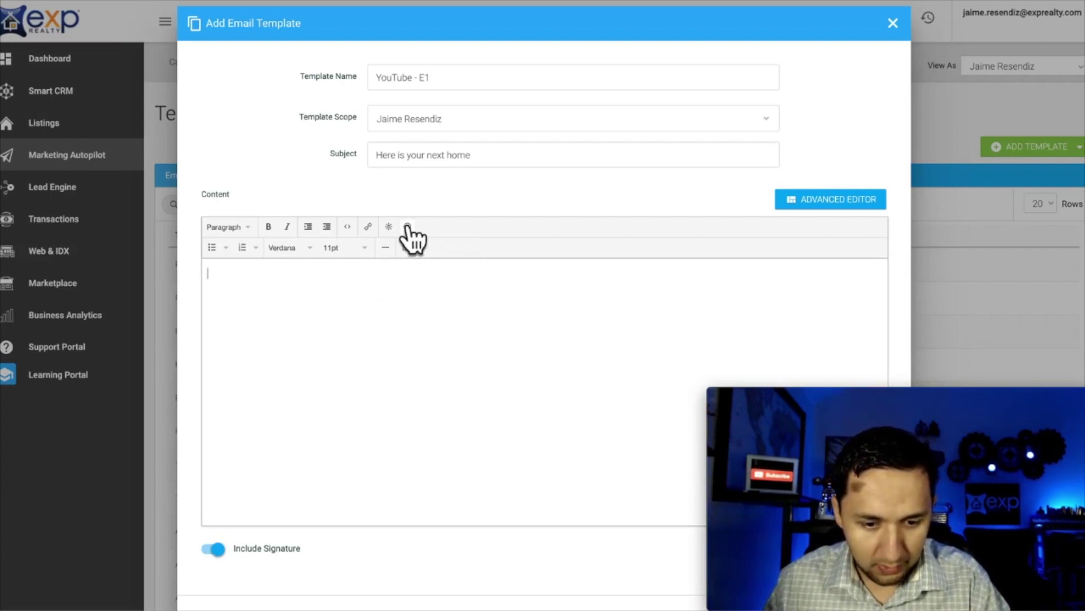
# - Write the body: Lead First Name merge field, 'Check out this amazing home.', signed 'Cheers,'
pyautogui.click(388, 228)
pyautogui.moveTo(452, 248)
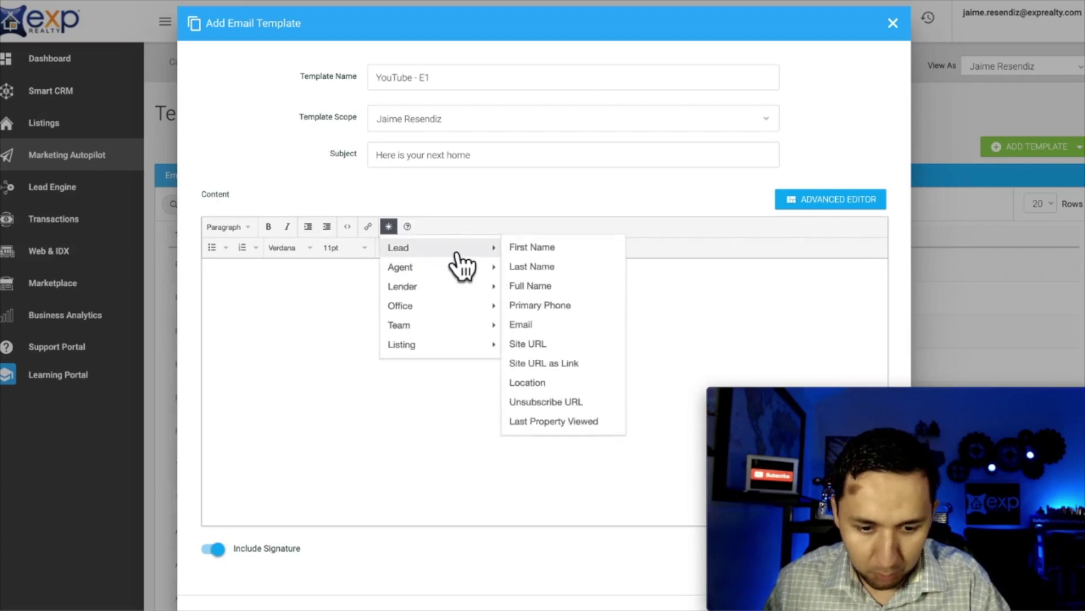
pyautogui.click(542, 251)
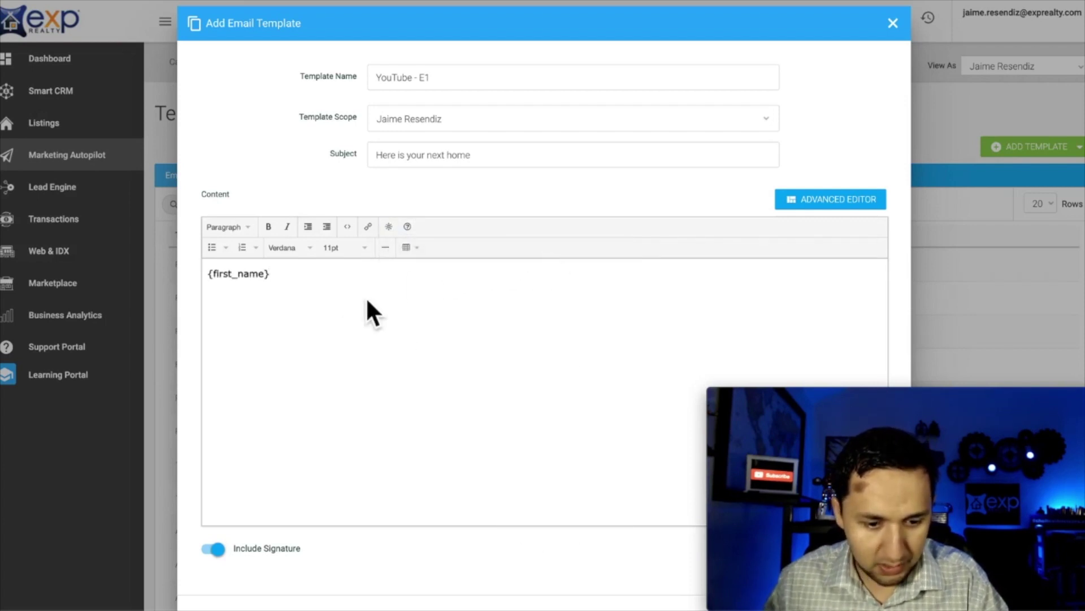
pyautogui.write(',')
pyautogui.press('Return')
pyautogui.write('He')
pyautogui.press('BackSpace')
pyautogui.press('BackSpace')
pyautogui.write('Ch')
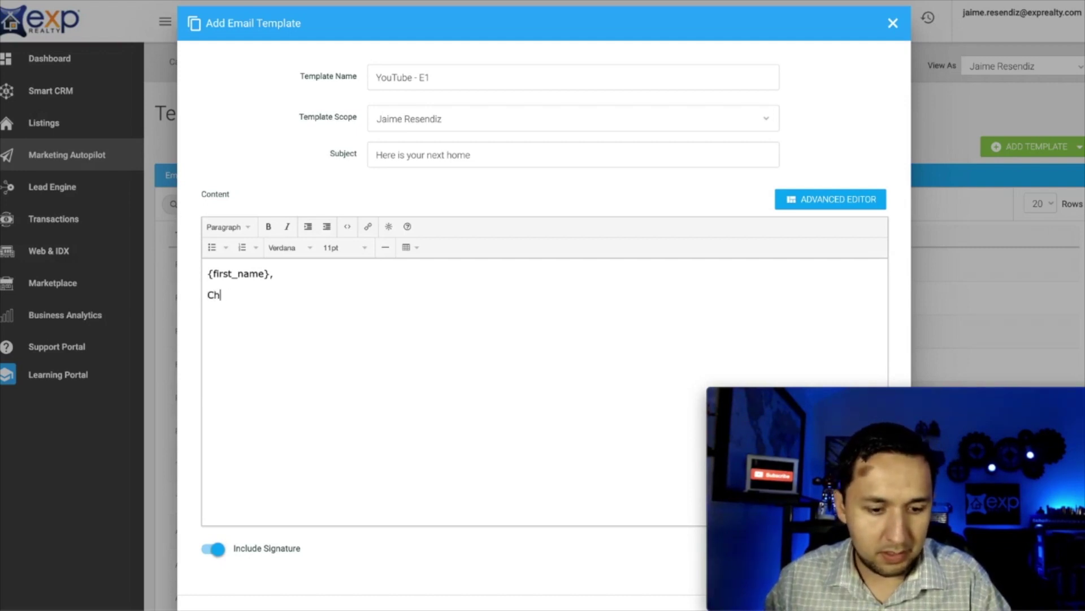
pyautogui.write('eck out this amazing home.')
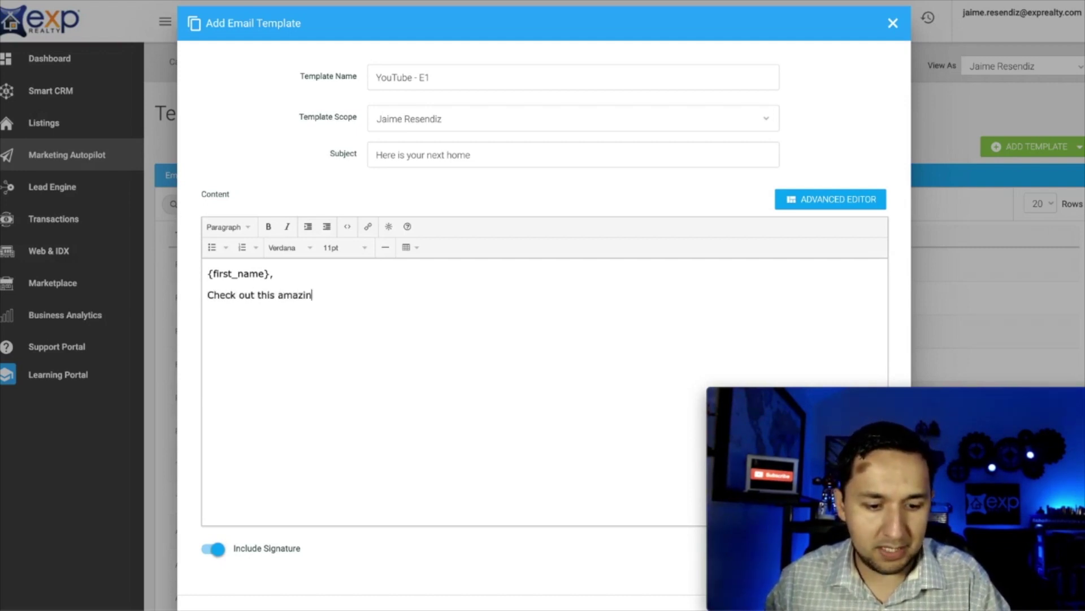
pyautogui.press('Return')
pyautogui.write('Cheers,')
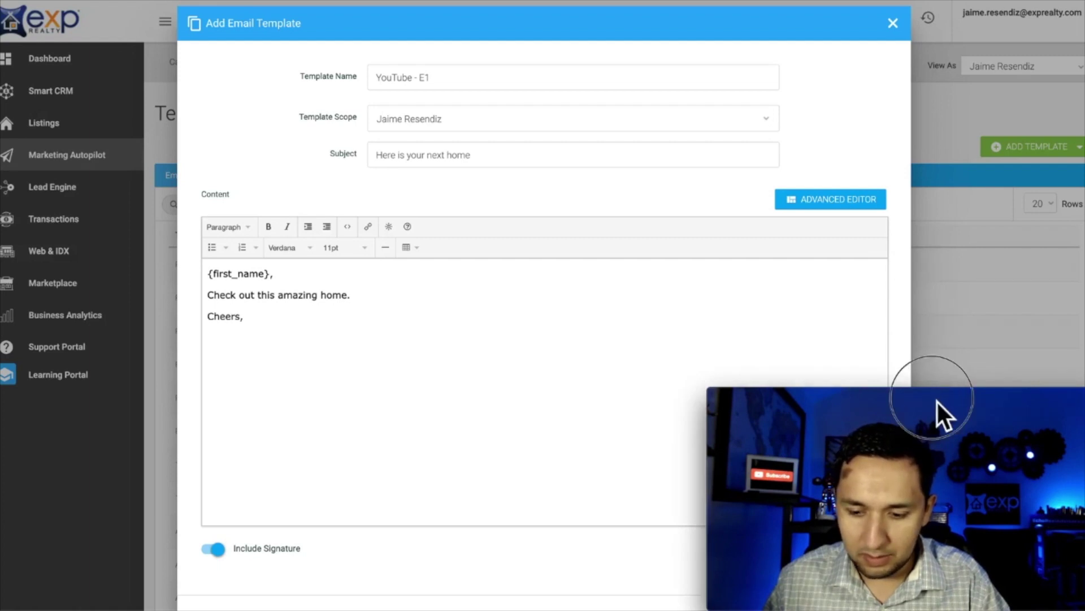
# - Save the YouTube - E1 email template to the library
pyautogui.moveTo(938, 401); pyautogui.dragTo(935, 304)
pyautogui.scroll(-2, 566, 475)
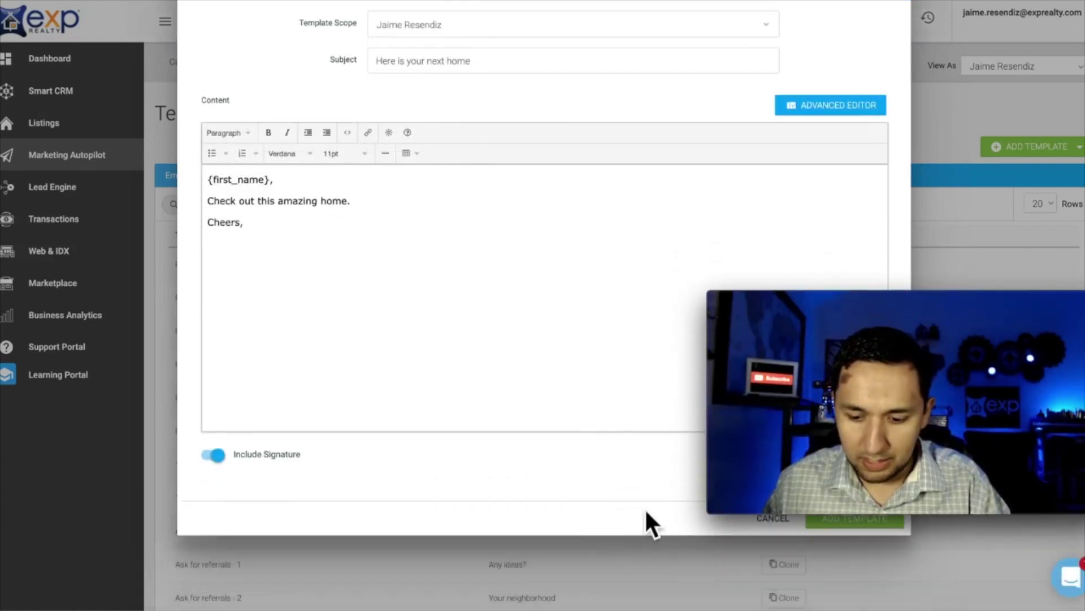
pyautogui.click(836, 554)
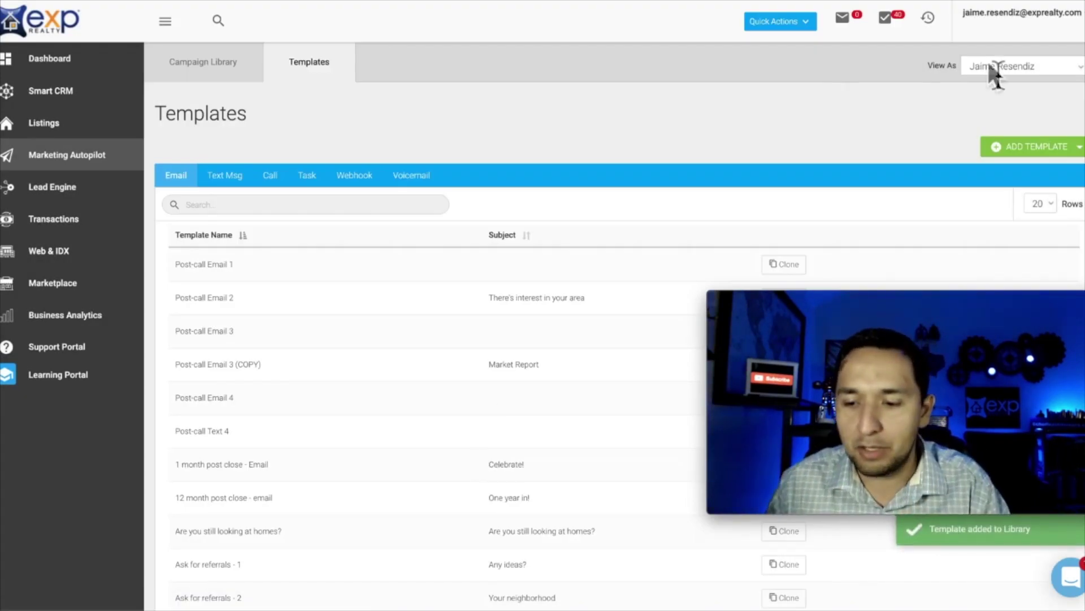
# - Start another new email template named 'YouTube - E2'
pyautogui.click(1009, 151)
pyautogui.click(1026, 169)
pyautogui.click(498, 81)
pyautogui.write('YouTube - E')
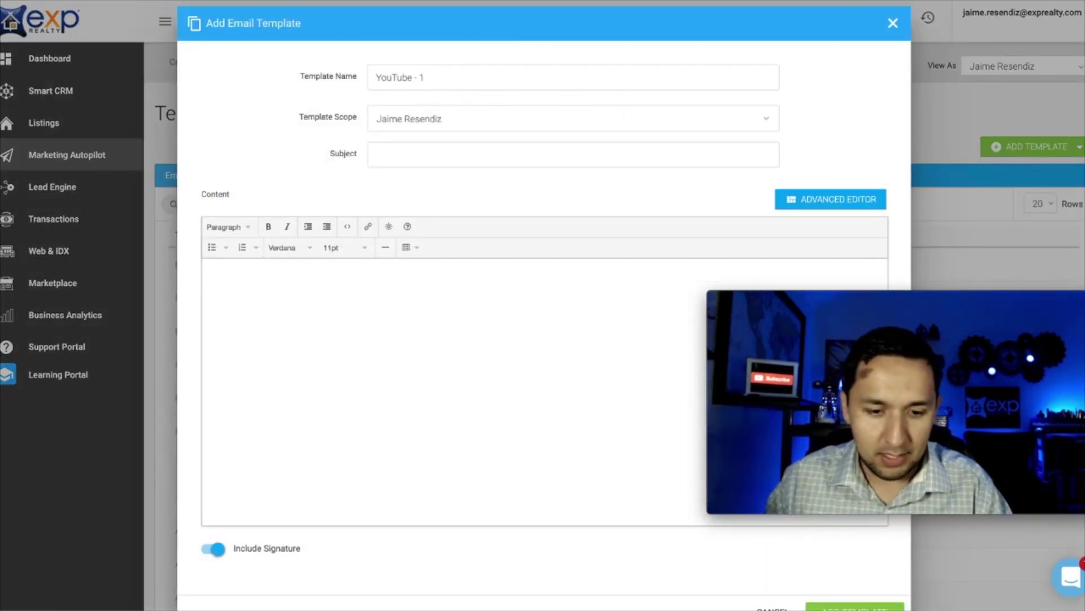
pyautogui.write('2')
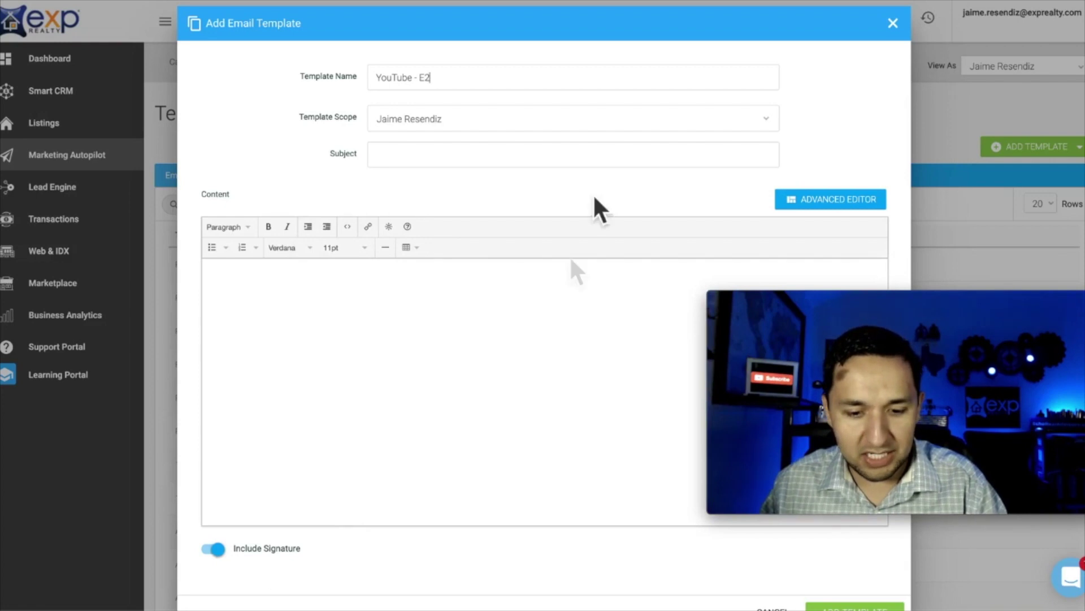
# - Switch the template to the advanced editor and set the subject 'Check This Other Home Out'
pyautogui.click(824, 203)
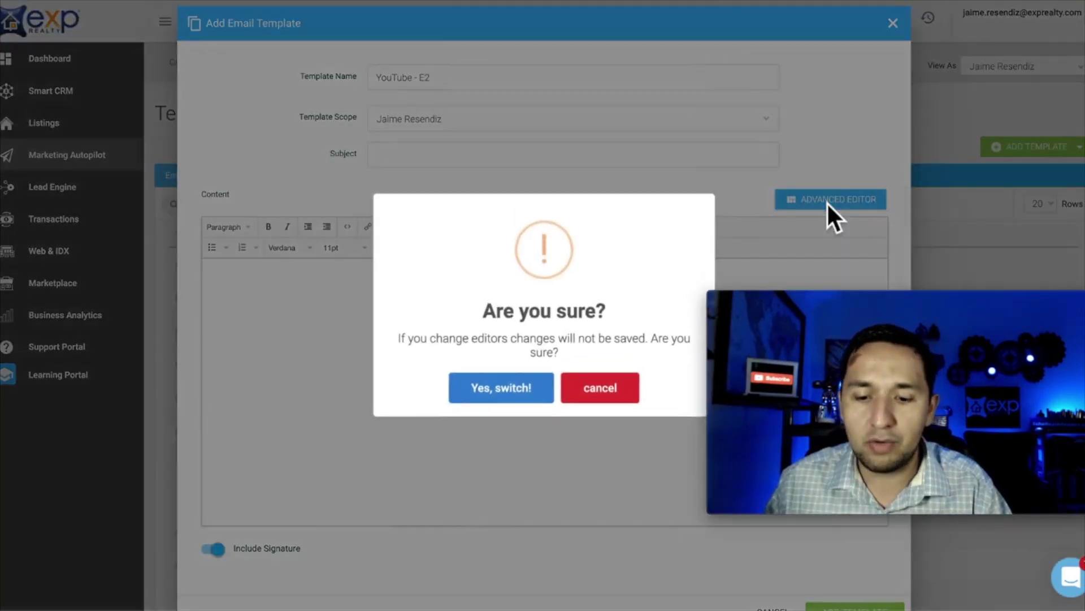
pyautogui.click(484, 404)
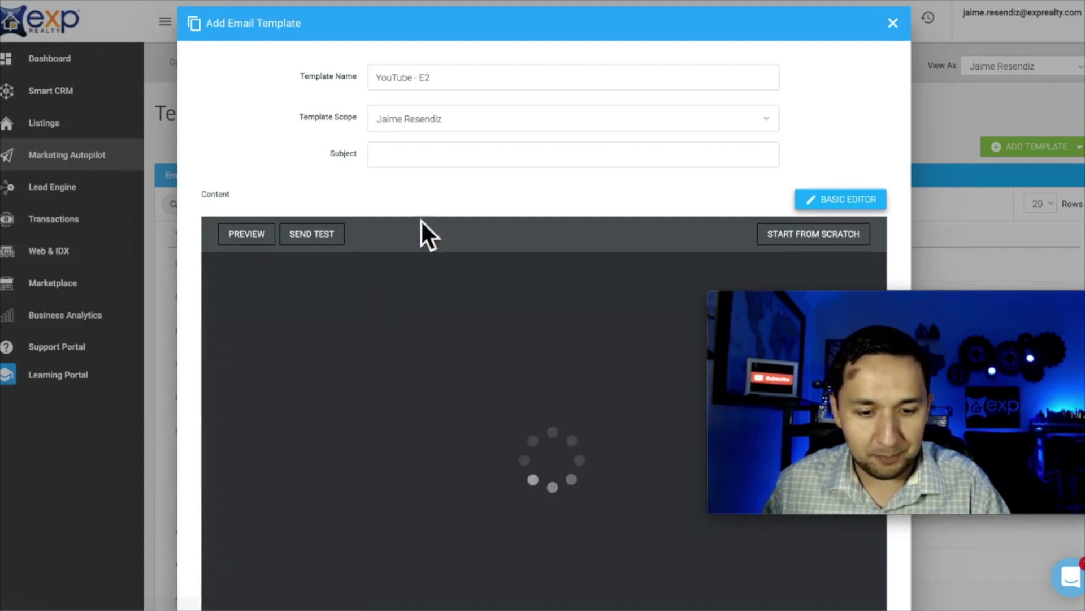
pyautogui.scroll(-2, 404, 401)
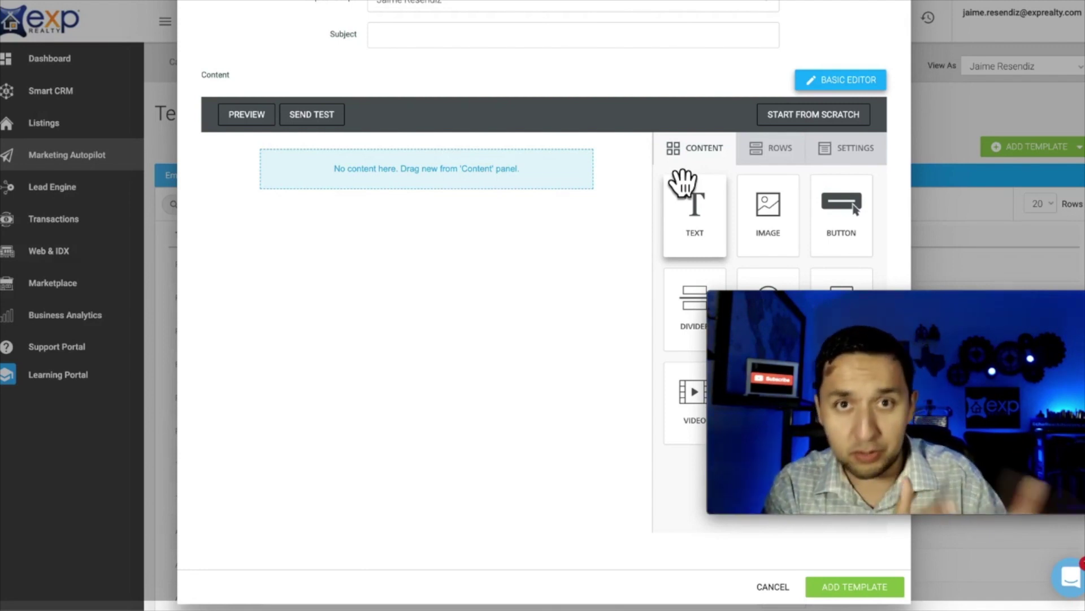
pyautogui.scroll(2, 683, 182)
pyautogui.click(419, 165)
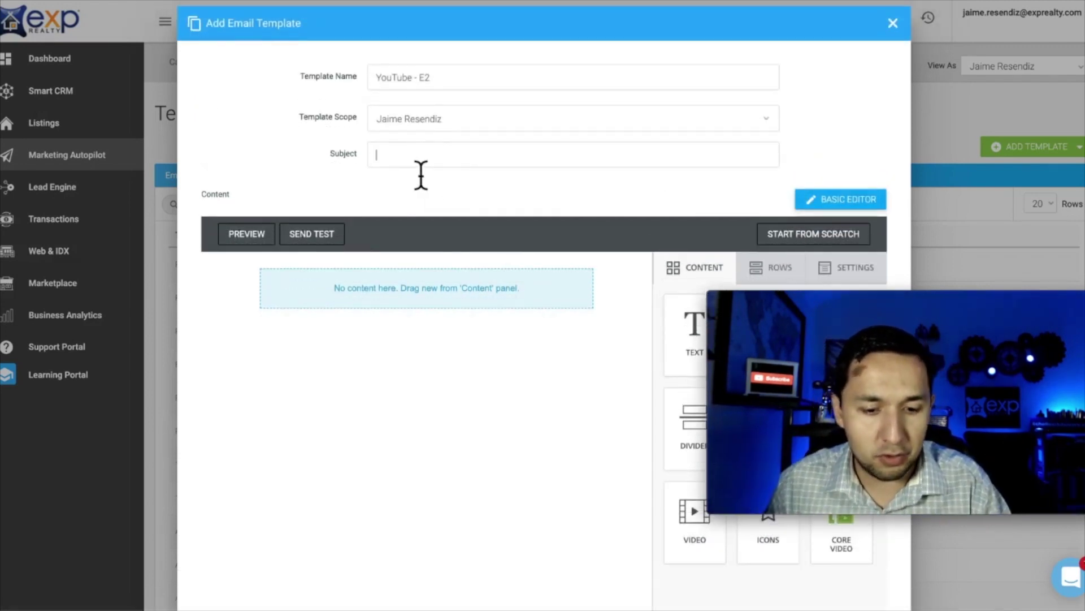
pyautogui.write('Check')
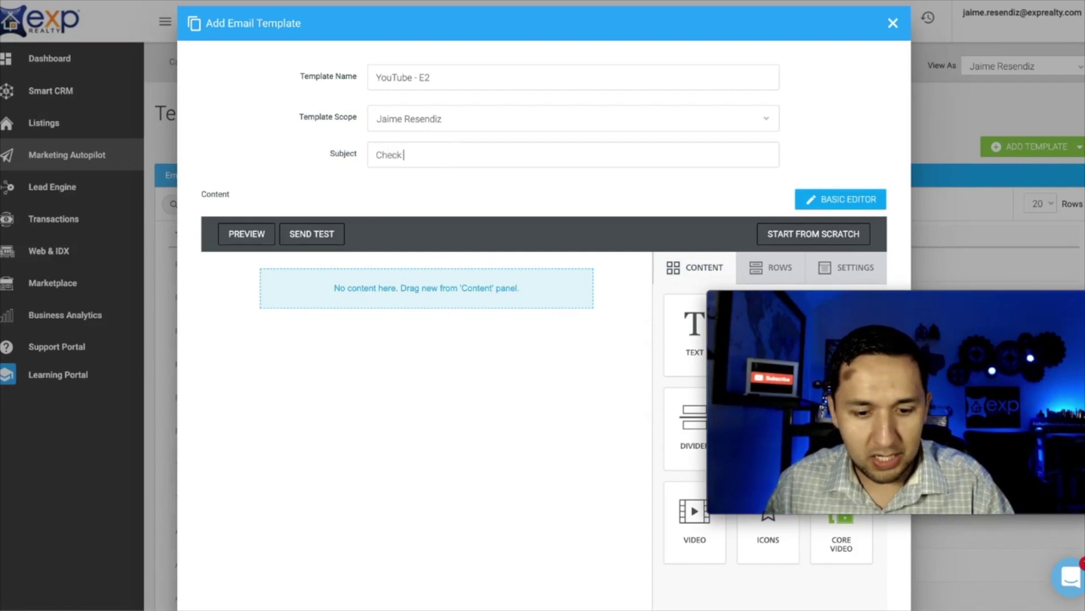
pyautogui.write(' Th')
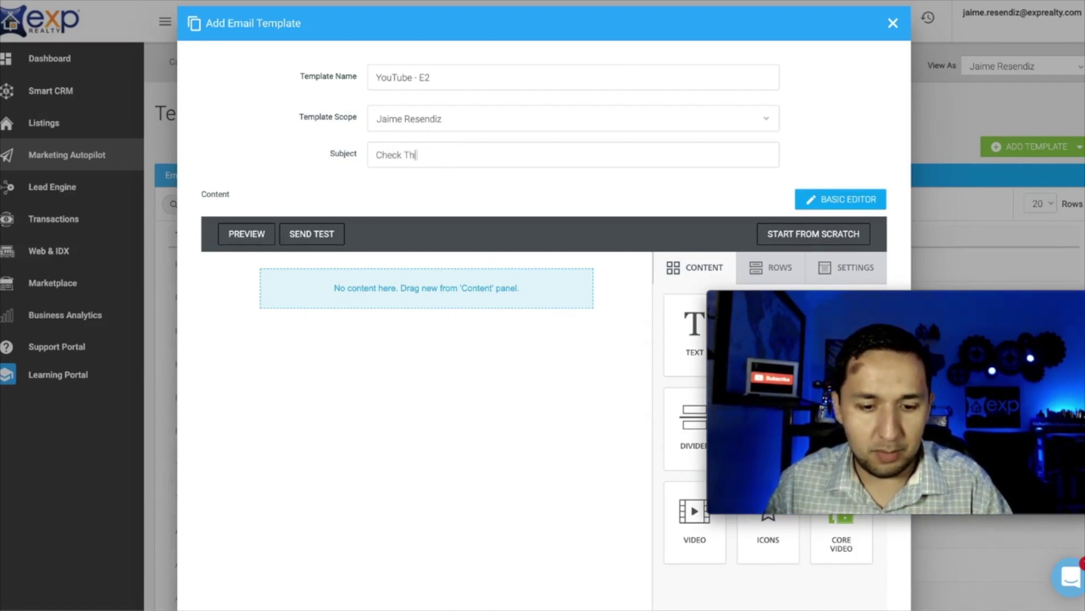
pyautogui.write('is Other Home Out')
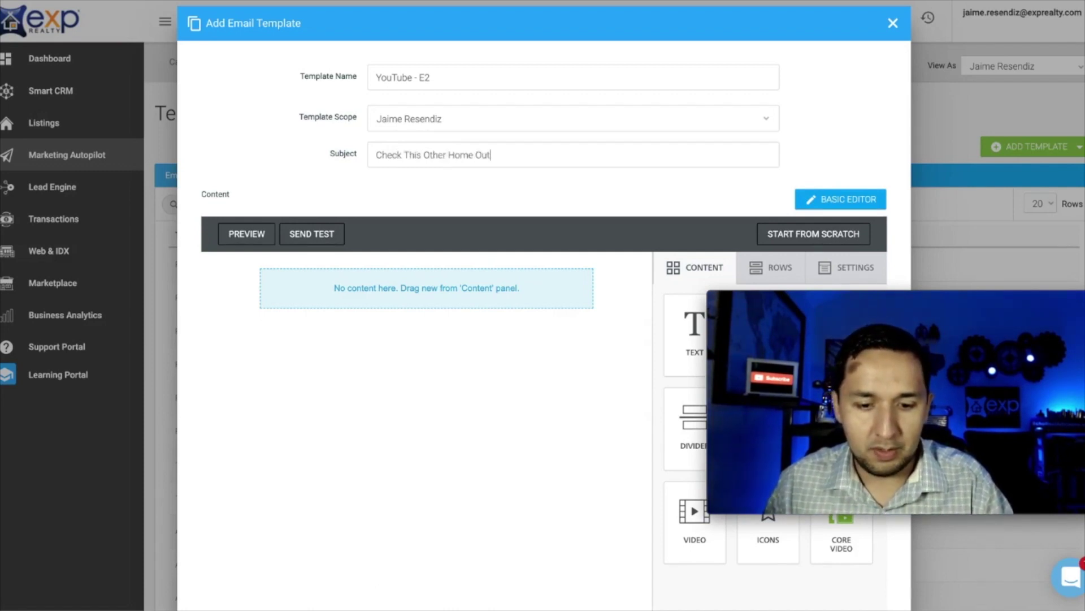
pyautogui.scroll(-2, 417, 434)
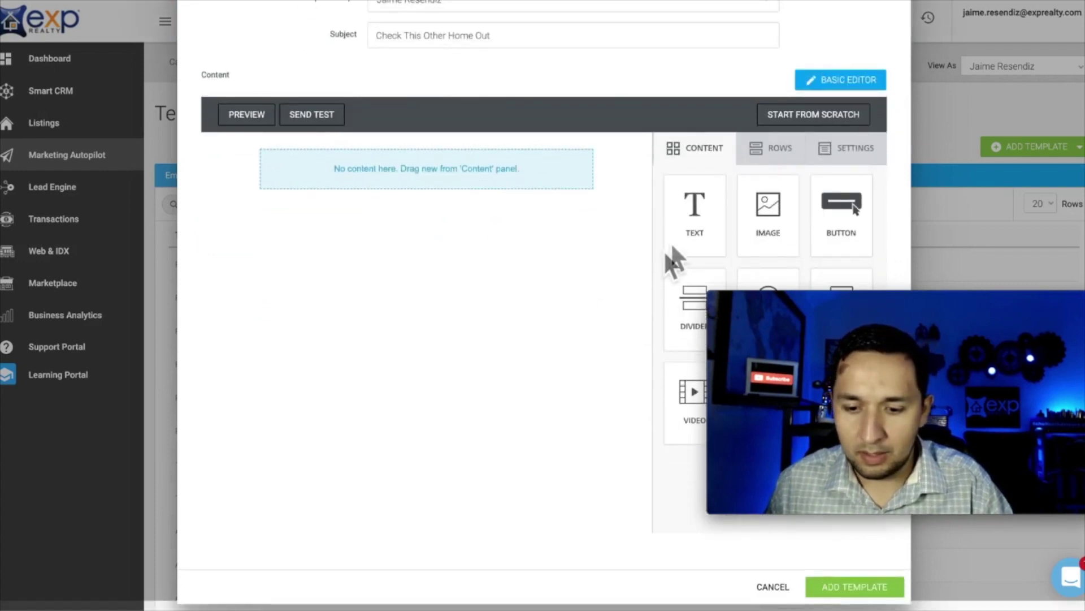
# - Add text, video and image blocks, in that order, to the empty email body
pyautogui.moveTo(714, 204); pyautogui.dragTo(480, 160)
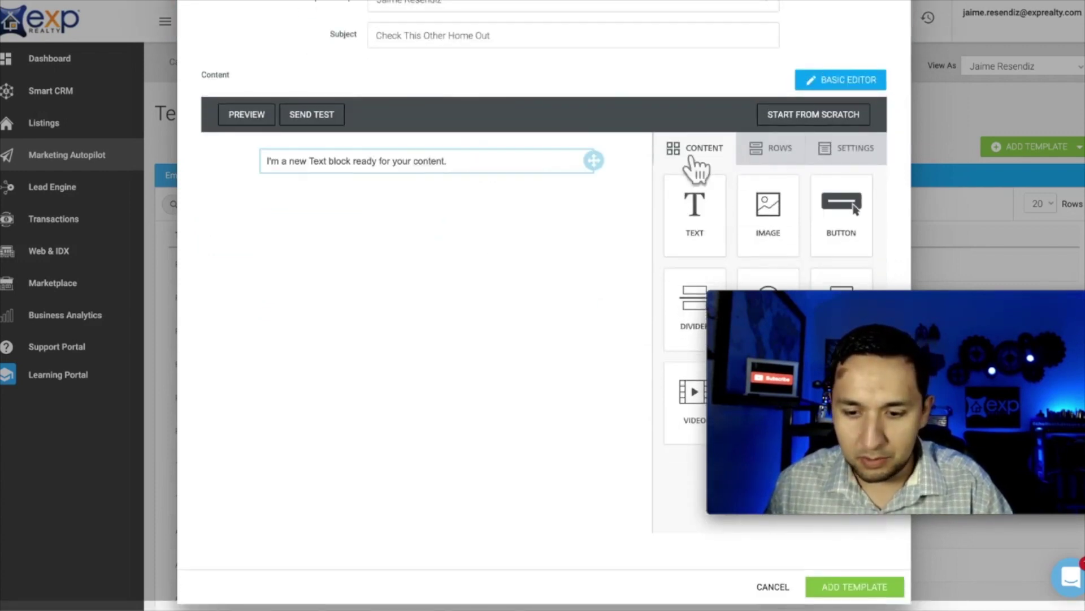
pyautogui.moveTo(661, 394); pyautogui.dragTo(370, 177)
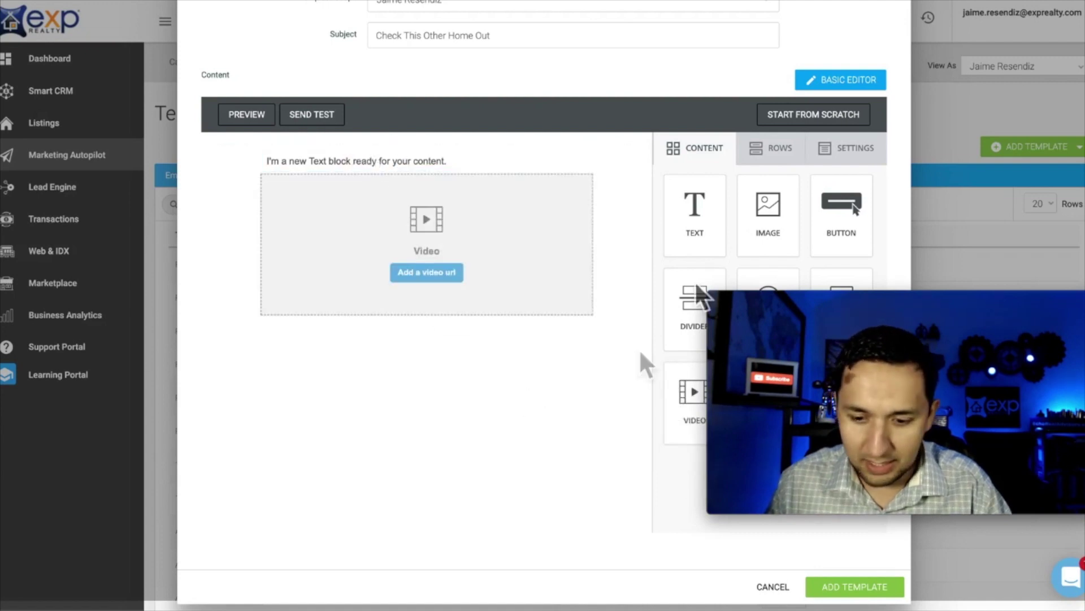
pyautogui.moveTo(889, 263); pyautogui.dragTo(886, 362)
pyautogui.moveTo(769, 213); pyautogui.dragTo(423, 318)
# - Replace the text block's placeholder with 'Here is words'
pyautogui.click(331, 165)
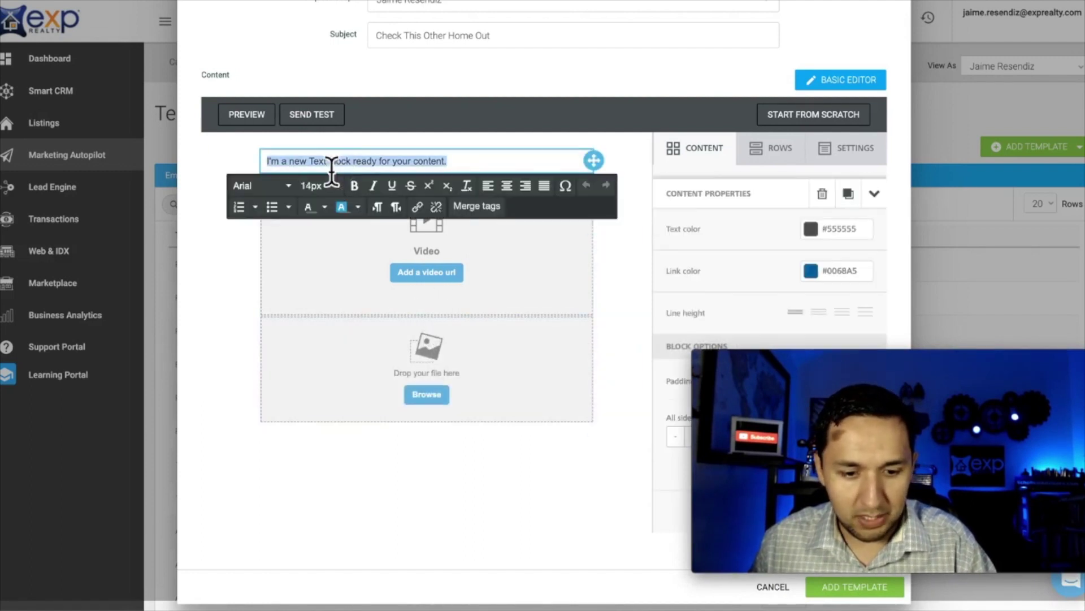
pyautogui.write('Here is word')
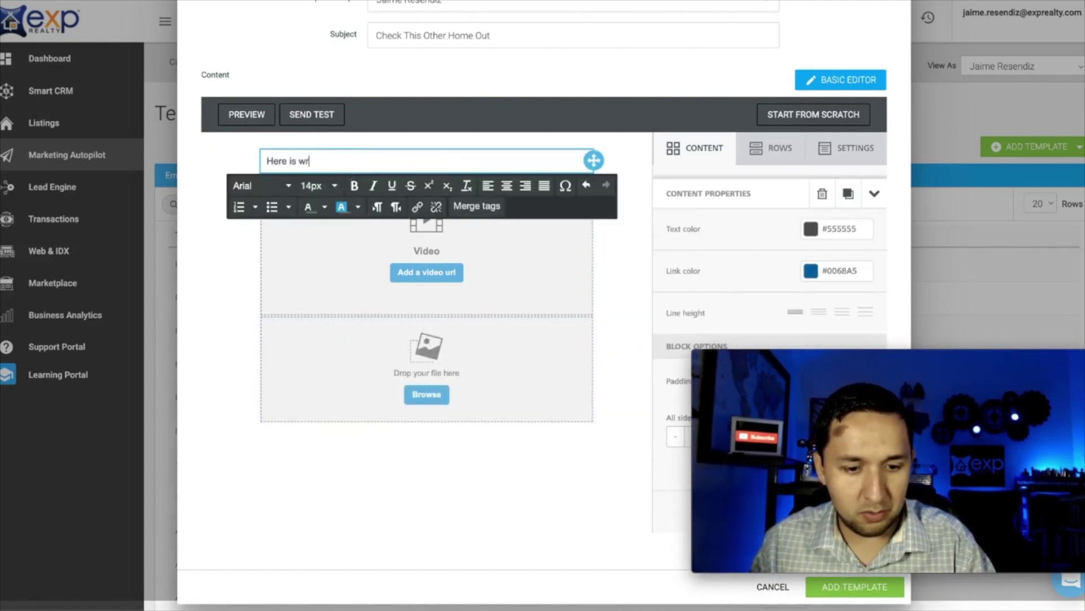
pyautogui.write('s')
pyautogui.click(316, 449)
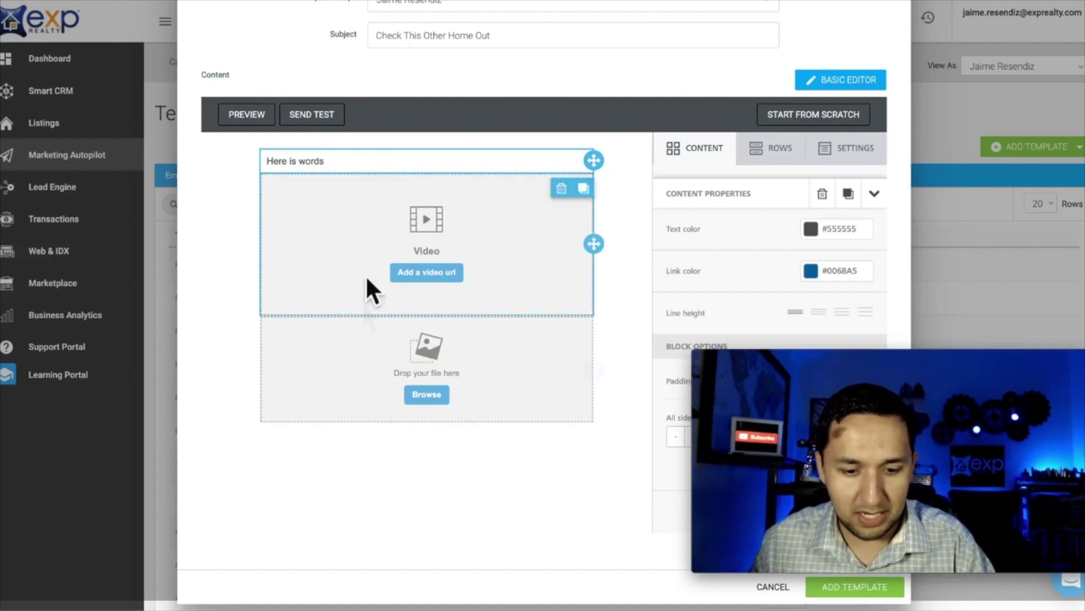
# - Paste the YouTube link into the video block's Video url field
pyautogui.click(425, 271)
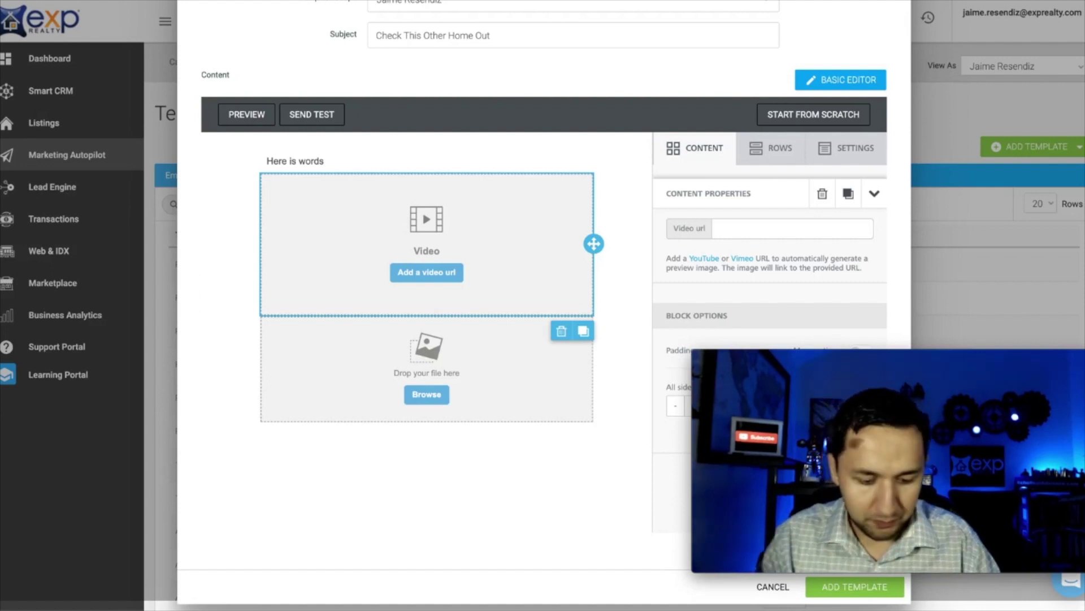
pyautogui.click(756, 232)
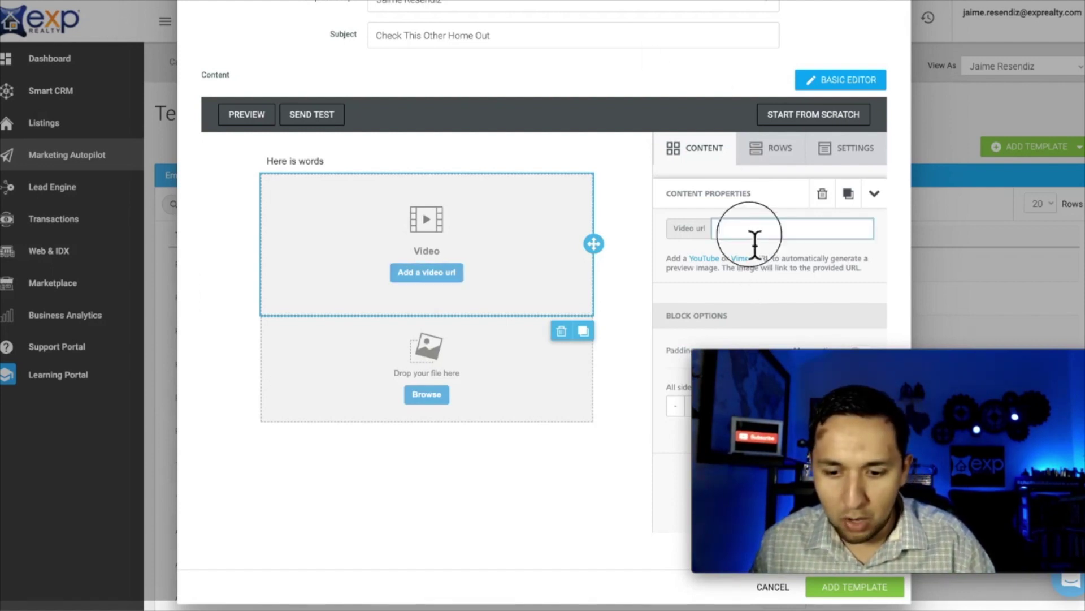
pyautogui.write('https://www.youtube.com/watch?v=Lcg-JJNSULE')
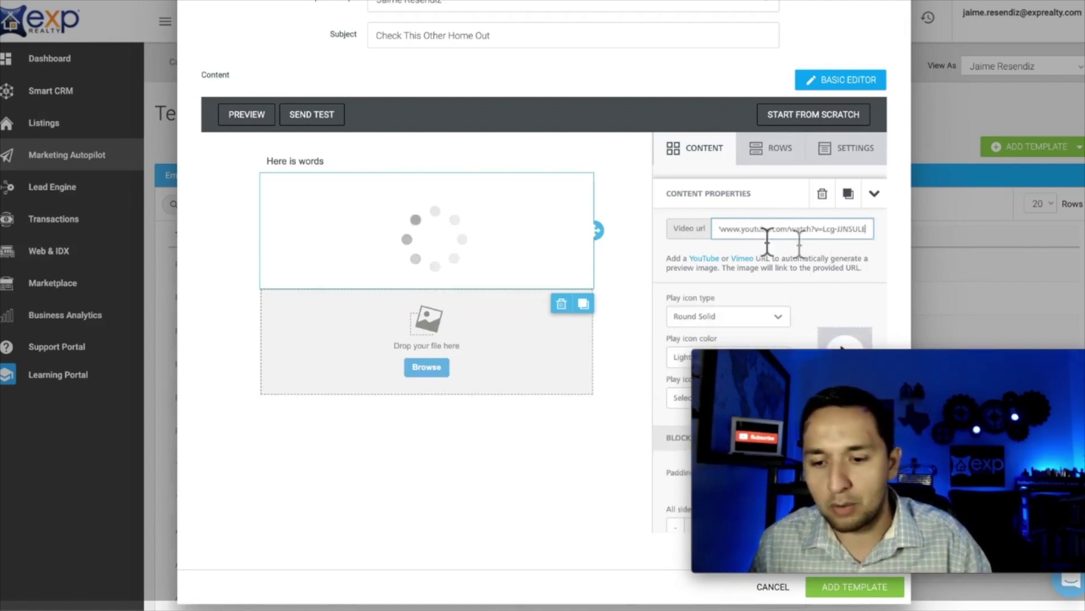
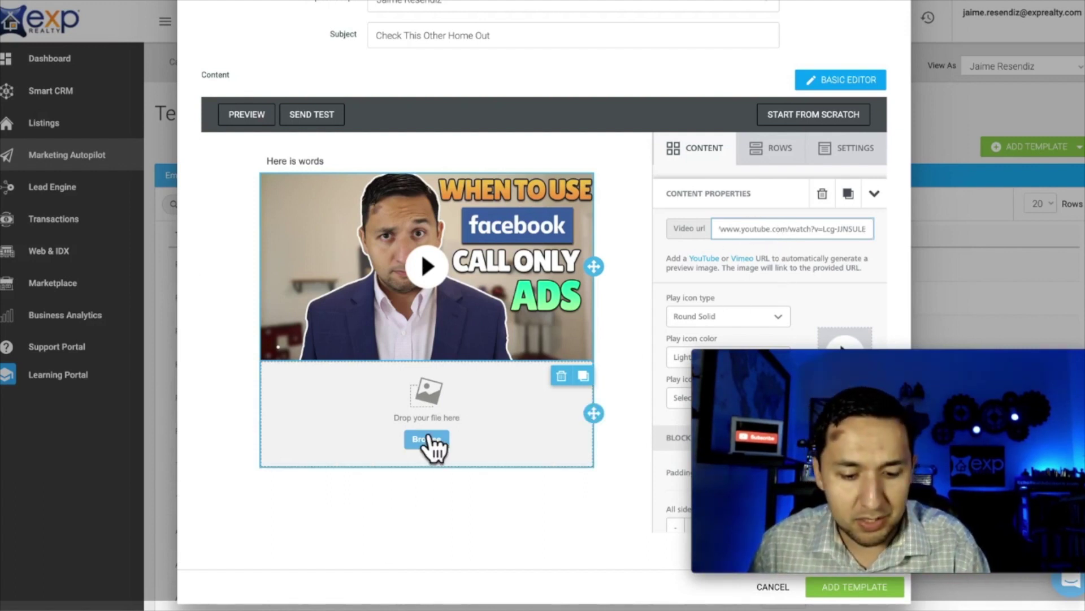
# - Upload Facebook Ads for Beginners.jpg and insert it into the empty image block below the video
pyautogui.click(432, 440)
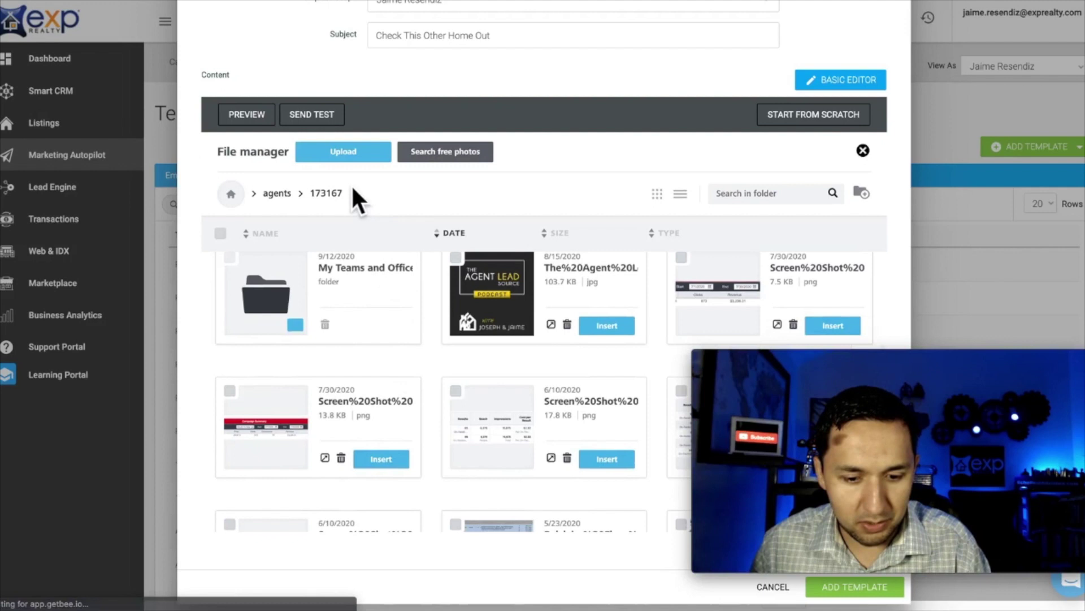
pyautogui.click(345, 153)
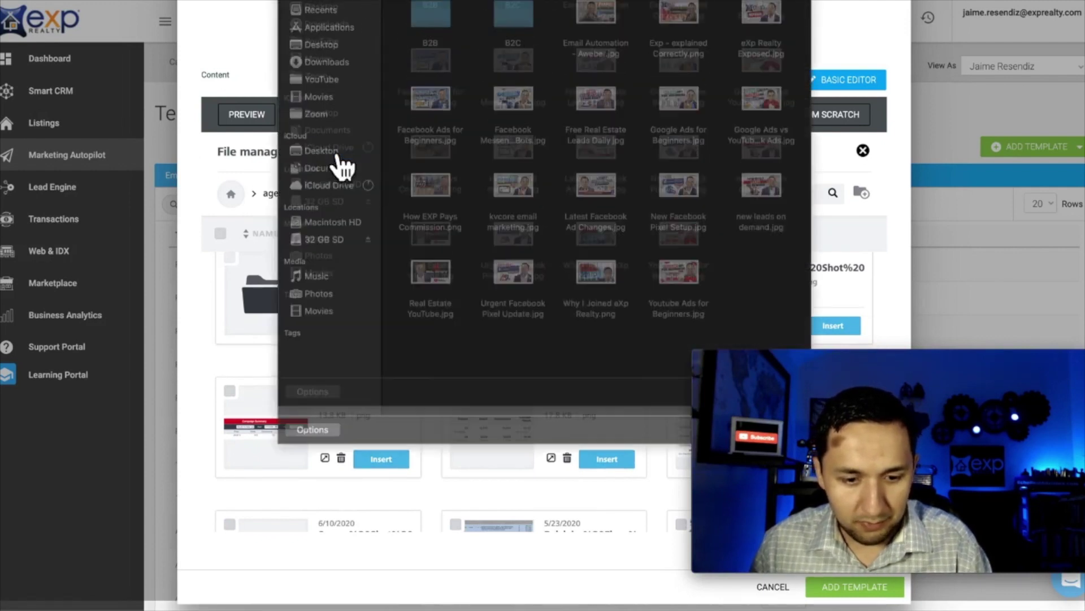
pyautogui.click(431, 121)
pyautogui.doubleClick(431, 121)
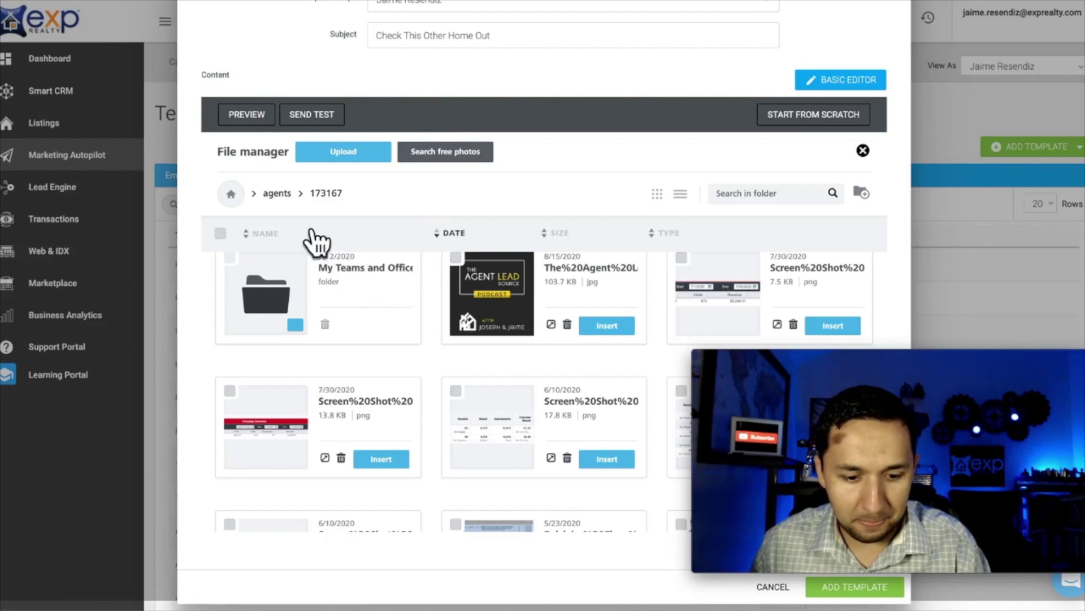
pyautogui.scroll(-5, 469, 319)
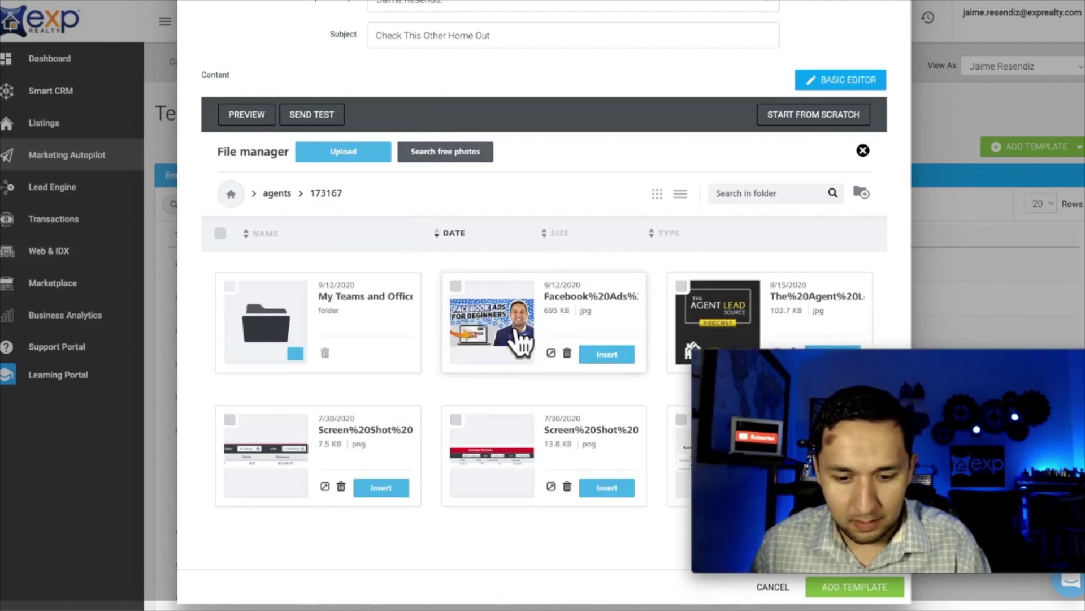
pyautogui.click(607, 354)
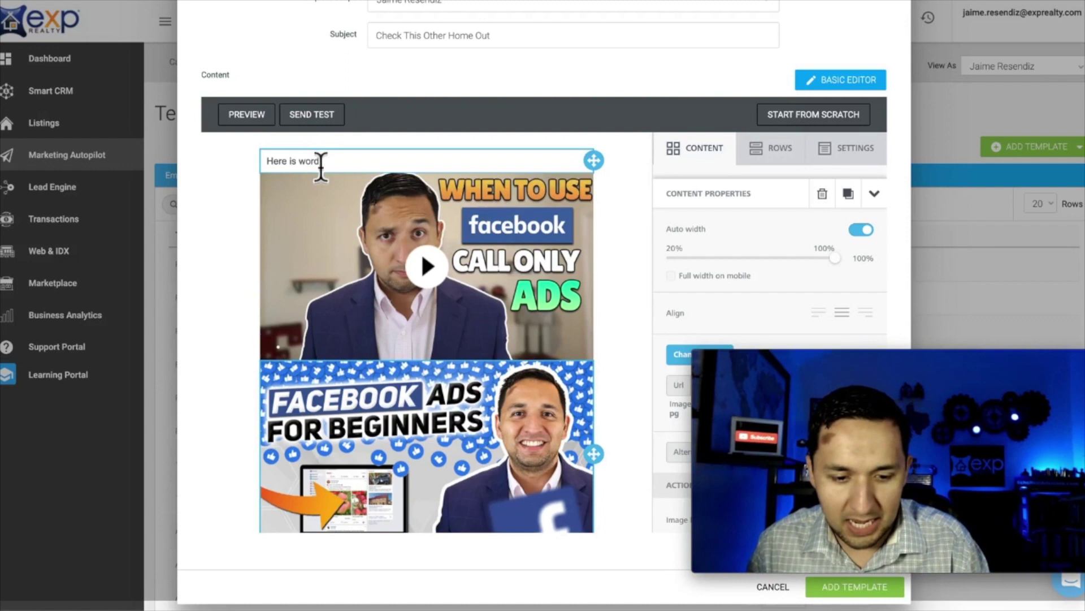
pyautogui.scroll(-1, 382, 452)
pyautogui.scroll(1, 382, 453)
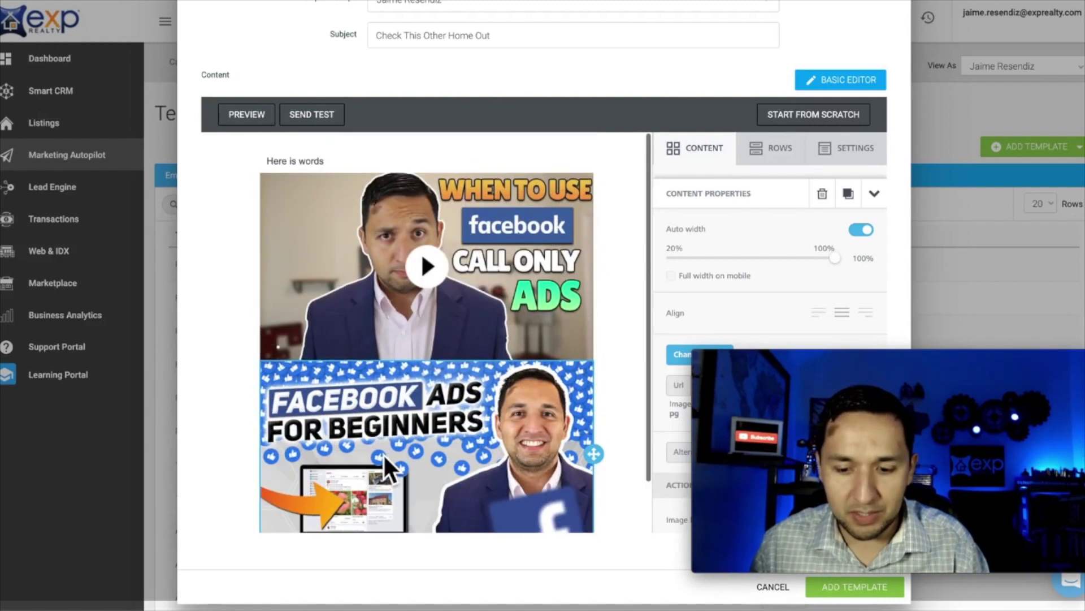
# - Save the current template and start a new email template named YouTube - E3
pyautogui.click(859, 588)
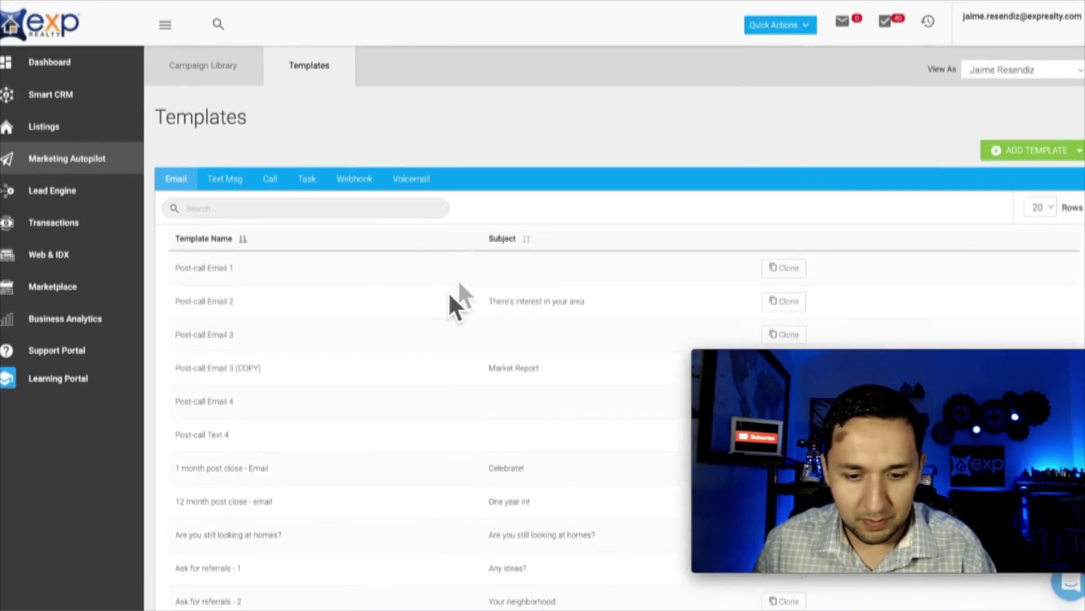
pyautogui.click(1018, 152)
pyautogui.click(1030, 169)
pyautogui.click(432, 77)
pyautogui.write('https://www.youtube.com/watch?v=cg-JJNSULE')
pyautogui.hotkey('ctrl', 'a')
pyautogui.write('Yo')
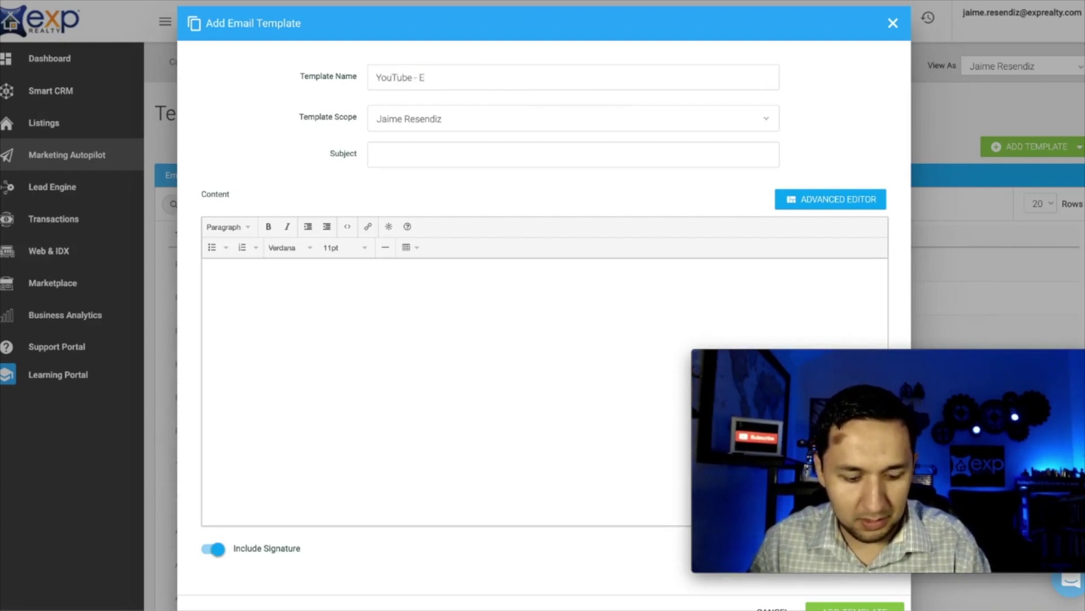
pyautogui.write('uTube - E3')
pyautogui.tripleClick(407, 79)
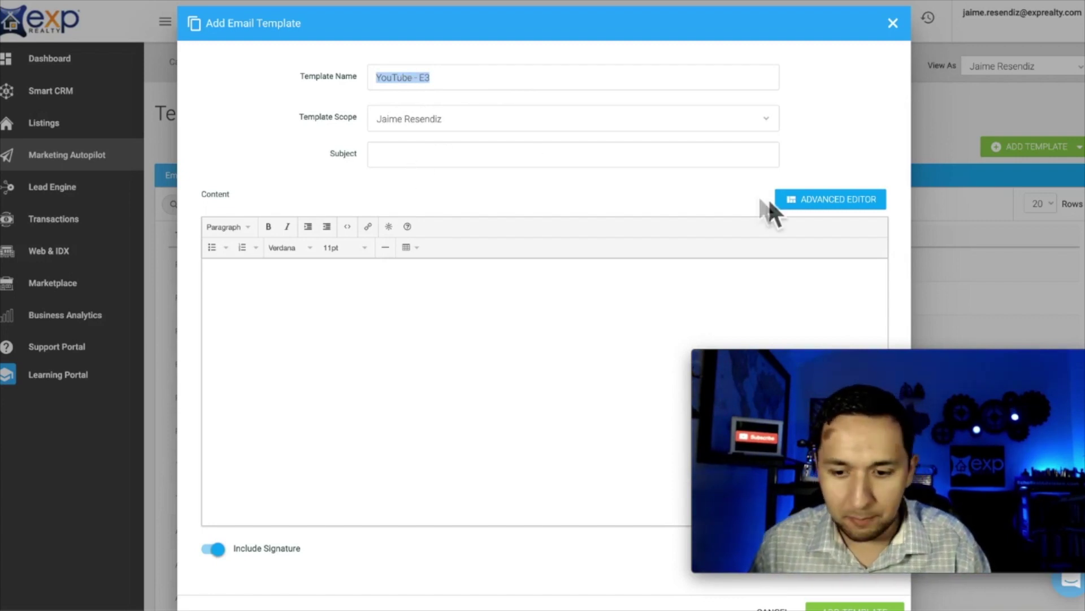
# - Set the subject to Third Email and switch to the drag-and-drop editor
pyautogui.click(579, 168)
pyautogui.write('Here')
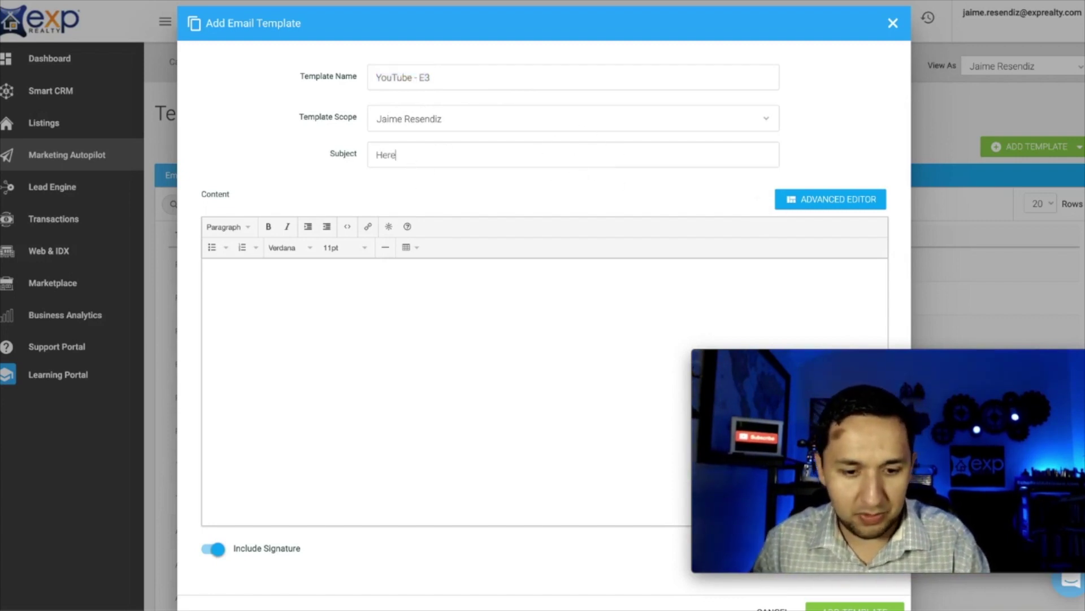
pyautogui.click(859, 199)
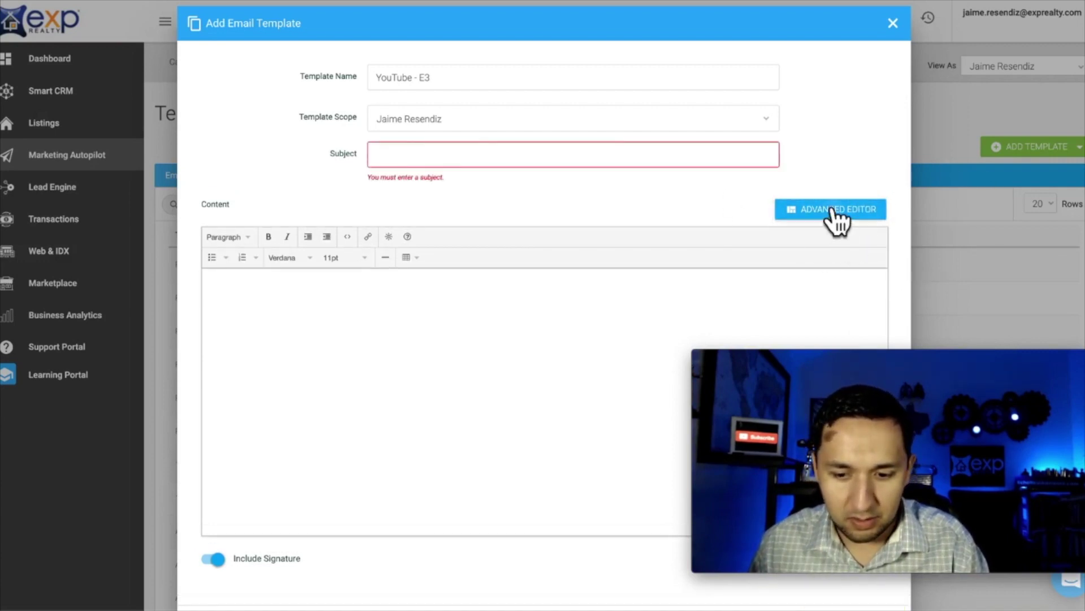
pyautogui.click(837, 210)
pyautogui.click(537, 387)
pyautogui.click(431, 164)
pyautogui.write('RH')
pyautogui.write('ird Email')
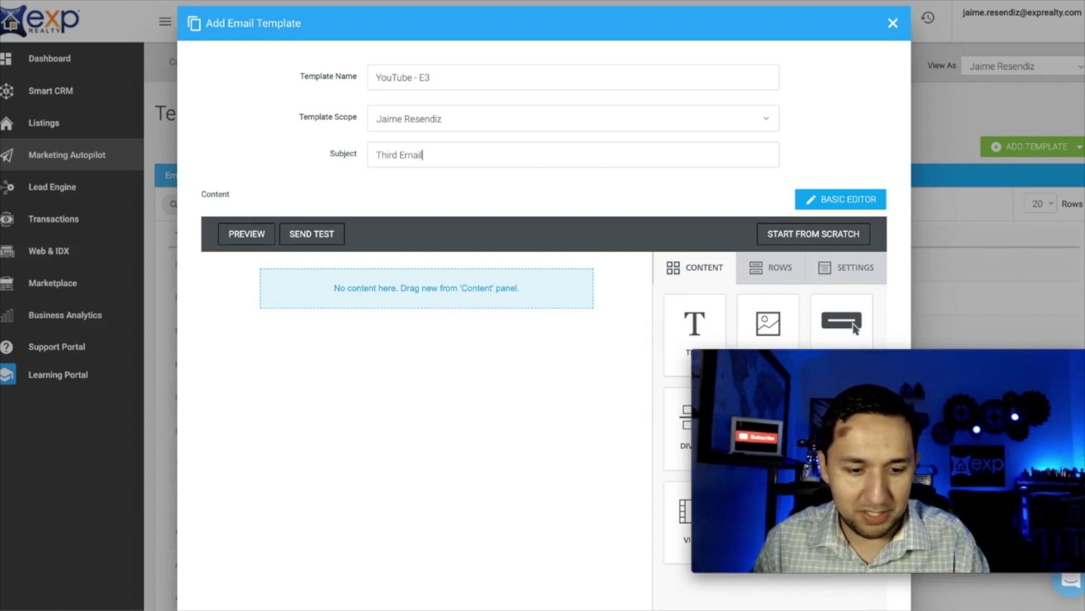
# - Add a text block with a {first_name}, greeting and the line Type anything out
pyautogui.scroll(-1, 724, 274)
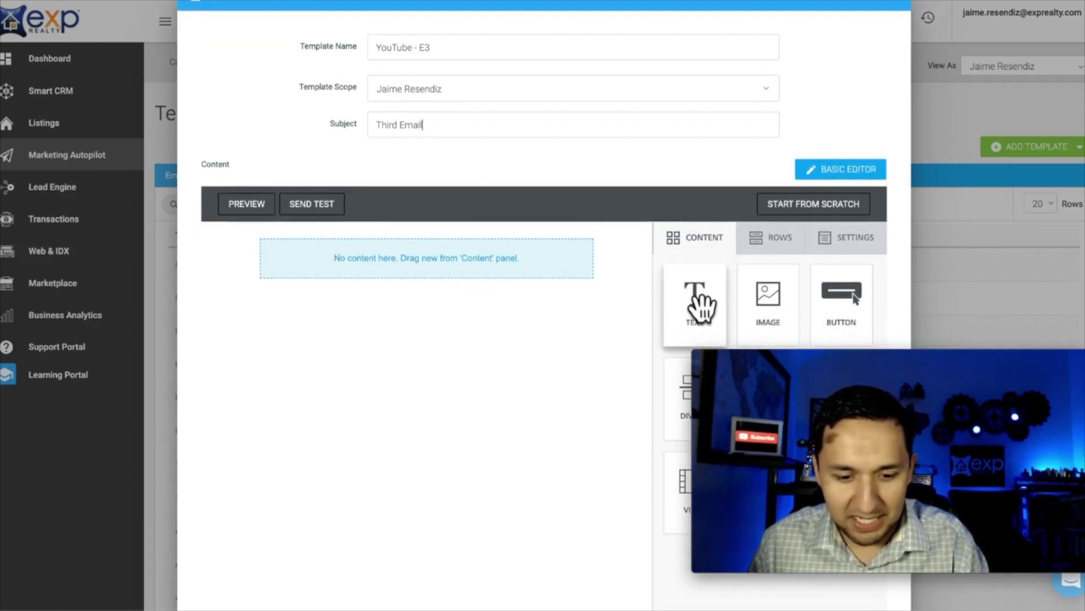
pyautogui.moveTo(703, 309); pyautogui.dragTo(443, 260)
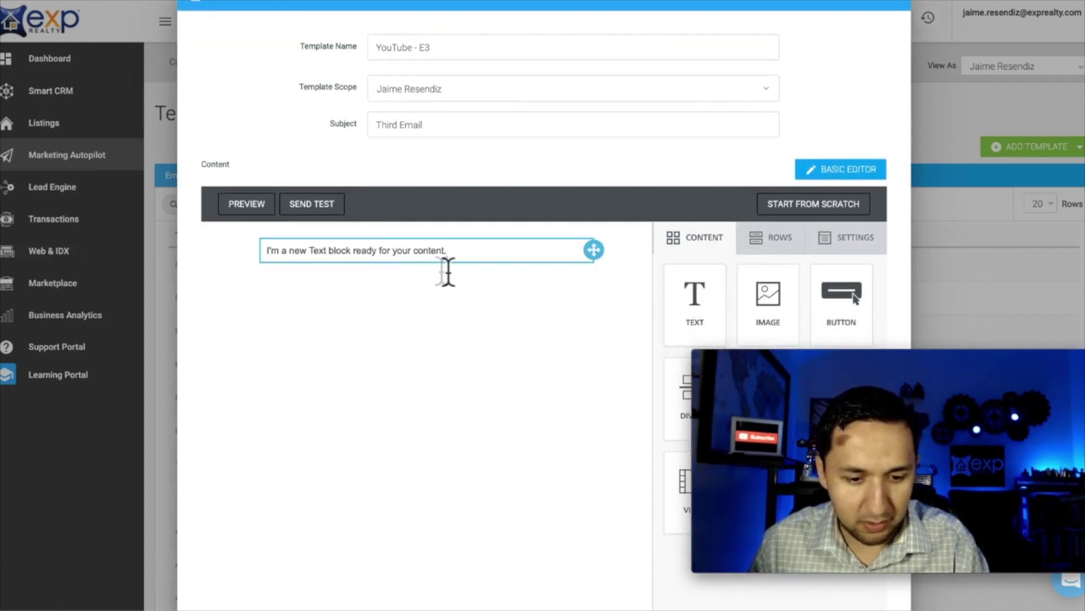
pyautogui.tripleClick(448, 252)
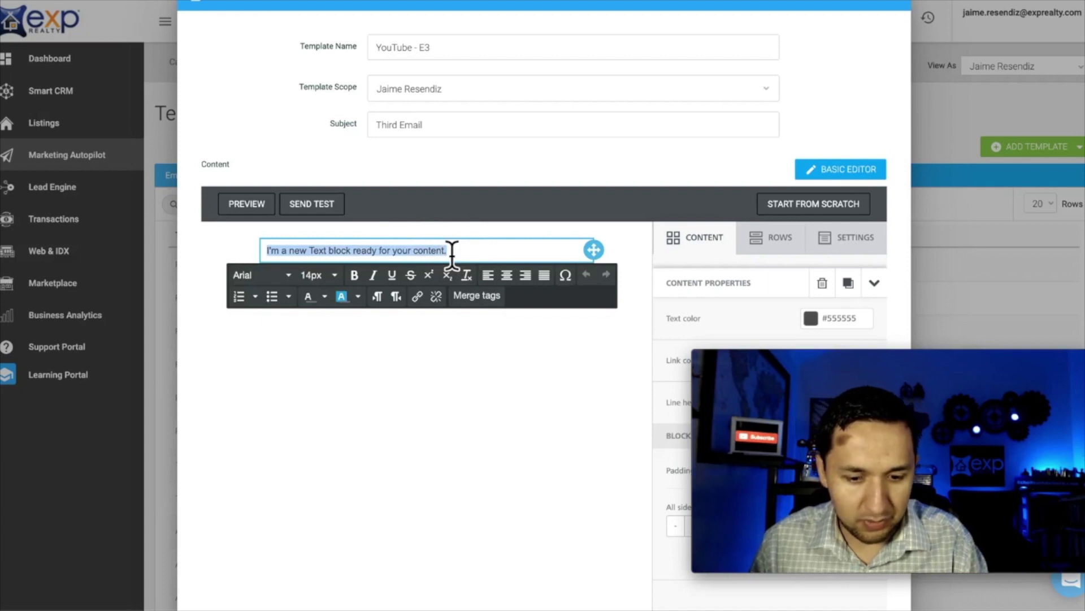
pyautogui.click(468, 295)
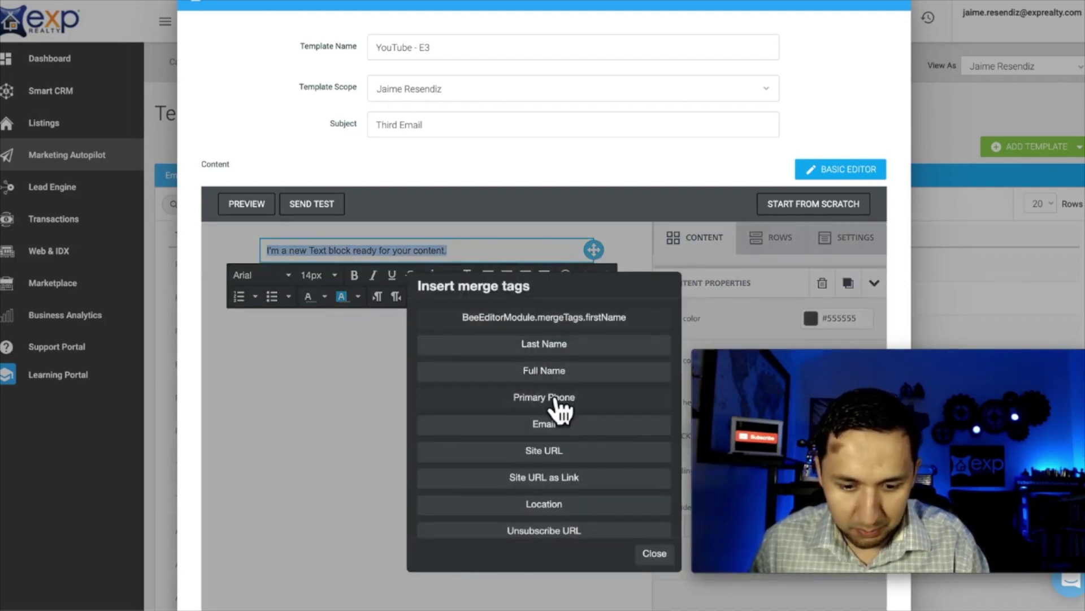
pyautogui.scroll(1, 560, 396)
pyautogui.click(557, 346)
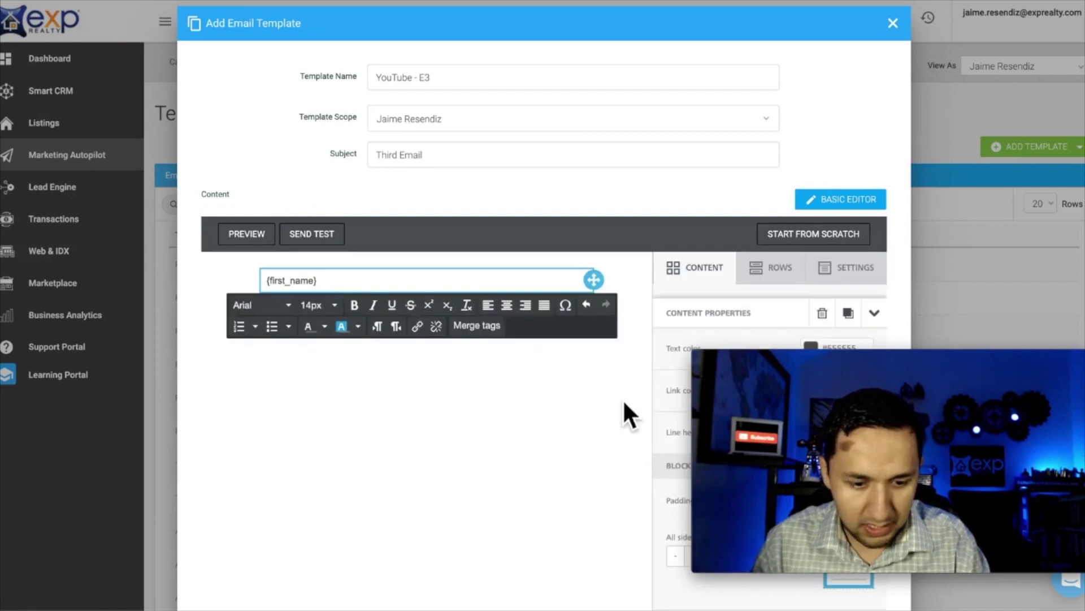
pyautogui.write(',')
pyautogui.press('Return')
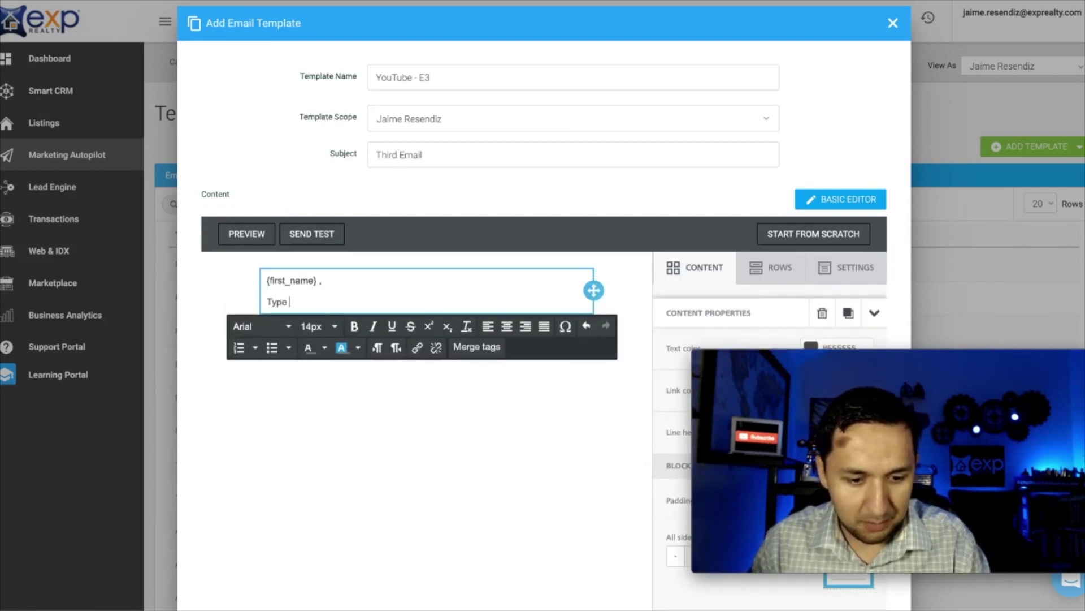
pyautogui.write('Type anythign out.')
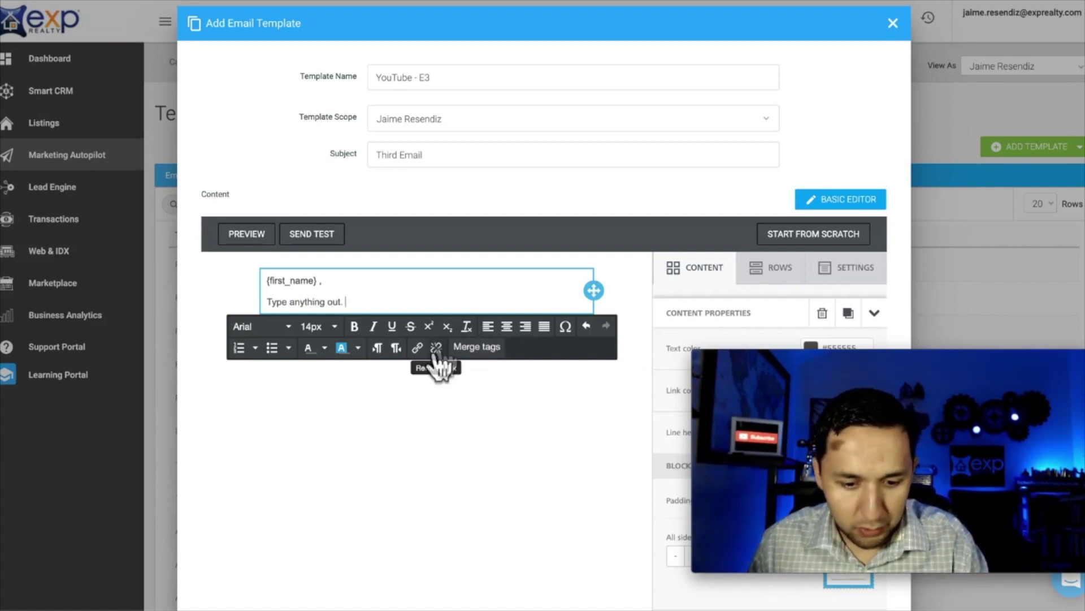
# - Start linking the word anything, then cancel the link
pyautogui.click(314, 304)
pyautogui.doubleClick(314, 302)
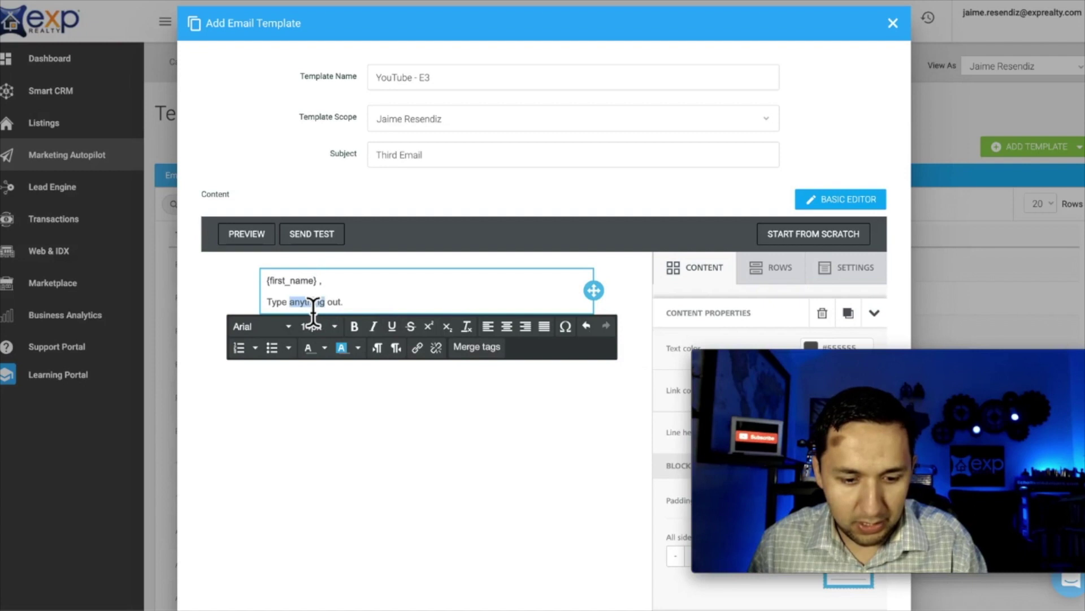
pyautogui.click(417, 347)
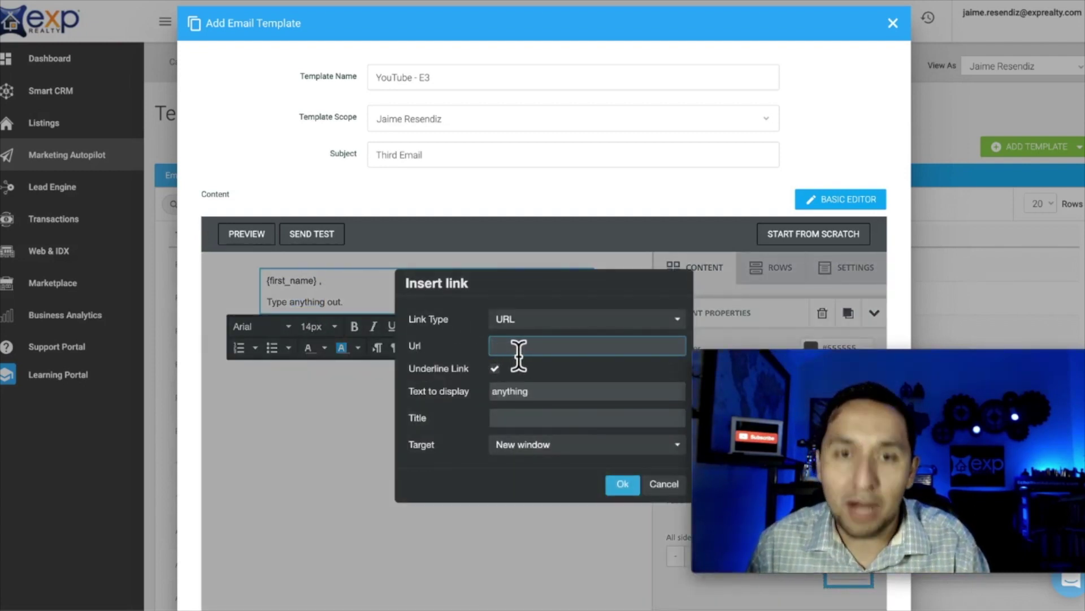
pyautogui.click(656, 488)
pyautogui.click(381, 303)
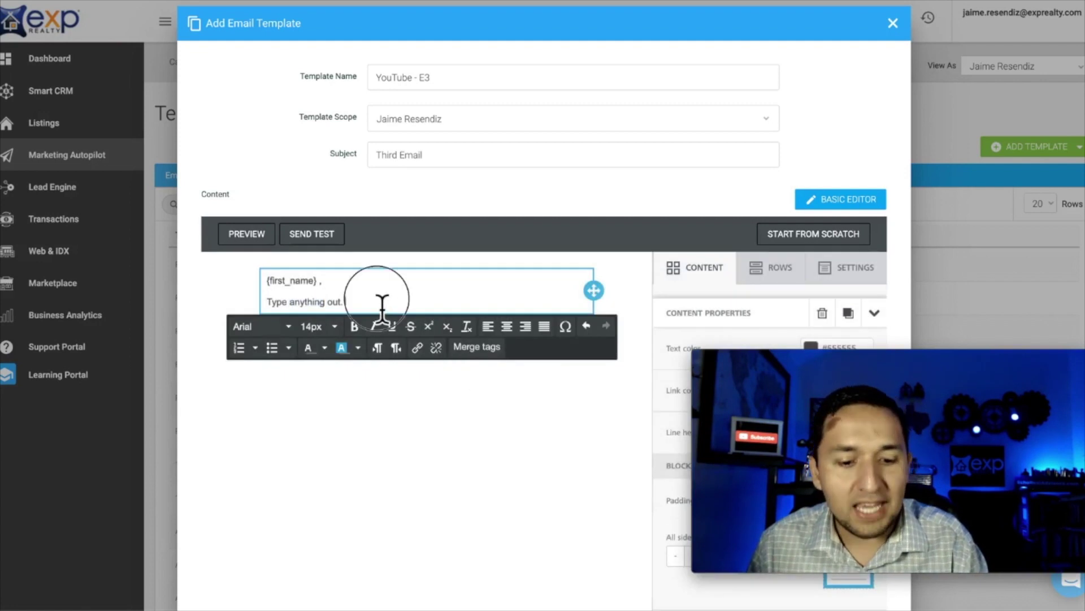
pyautogui.press('Return')
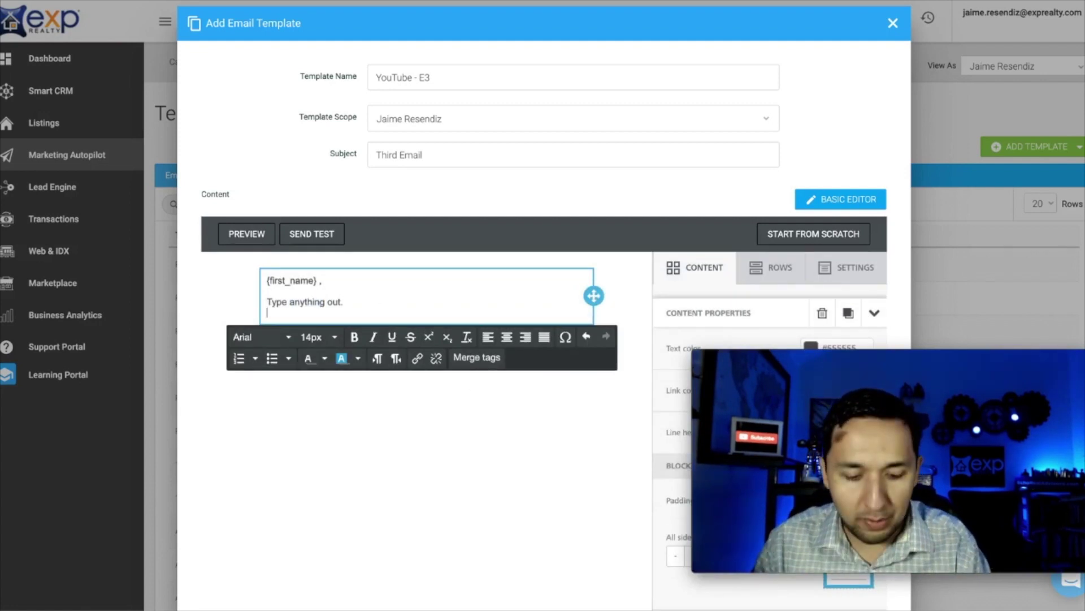
pyautogui.write('www.jaimeresendiz.com')
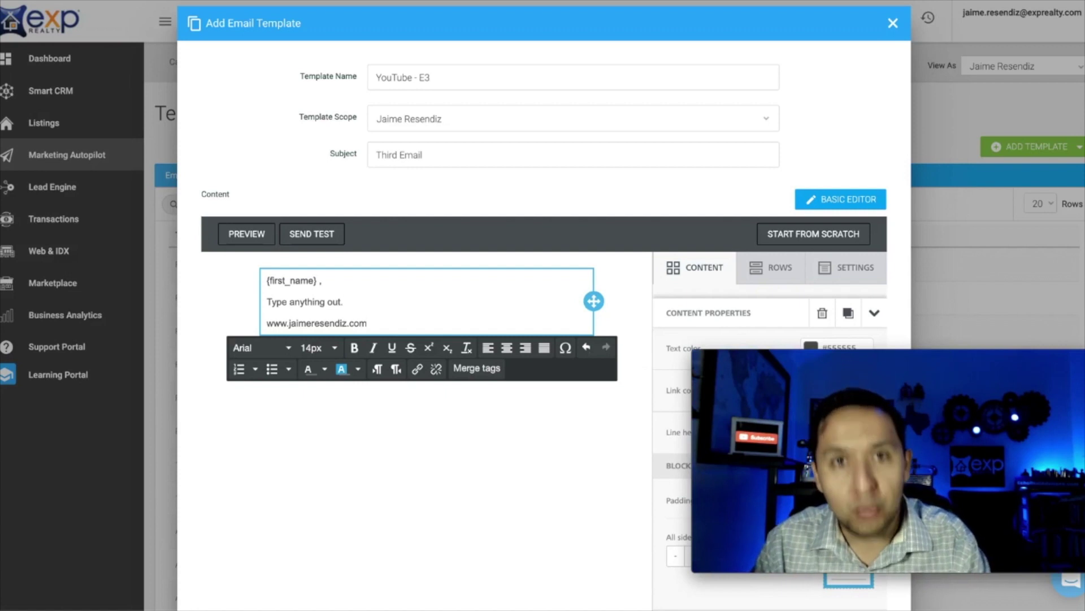
pyautogui.doubleClick(284, 323)
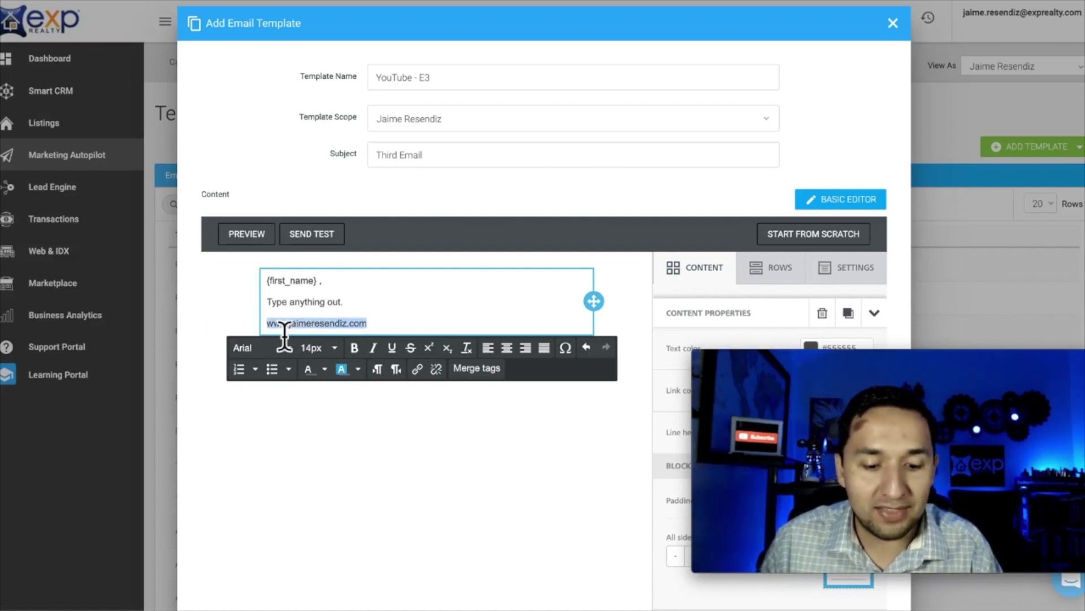
pyautogui.click(417, 368)
pyautogui.write('www.')
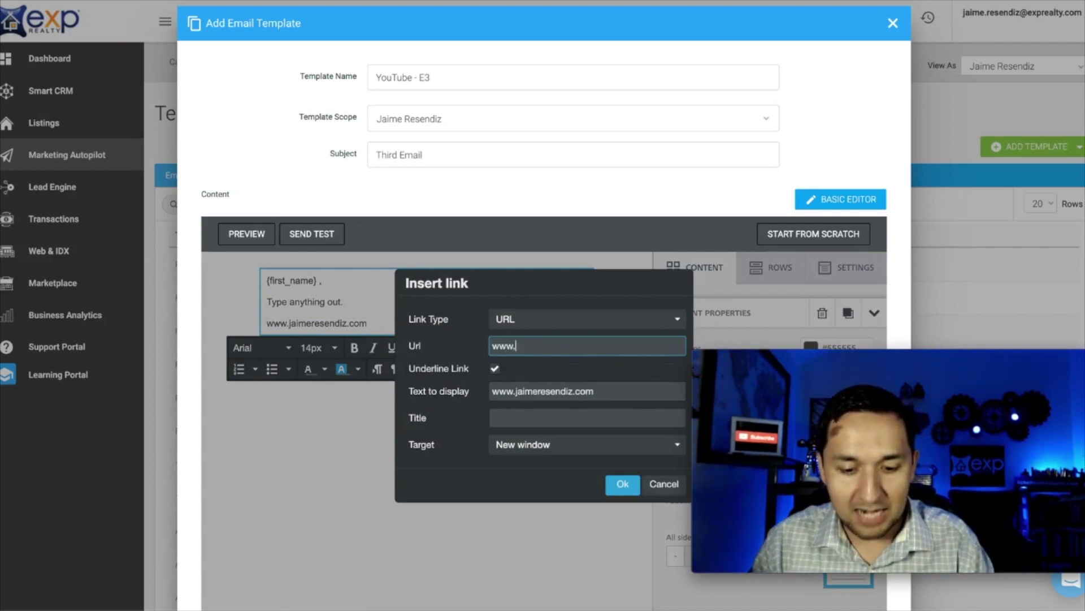
pyautogui.write('jaimeresendiz.com')
pyautogui.click(622, 485)
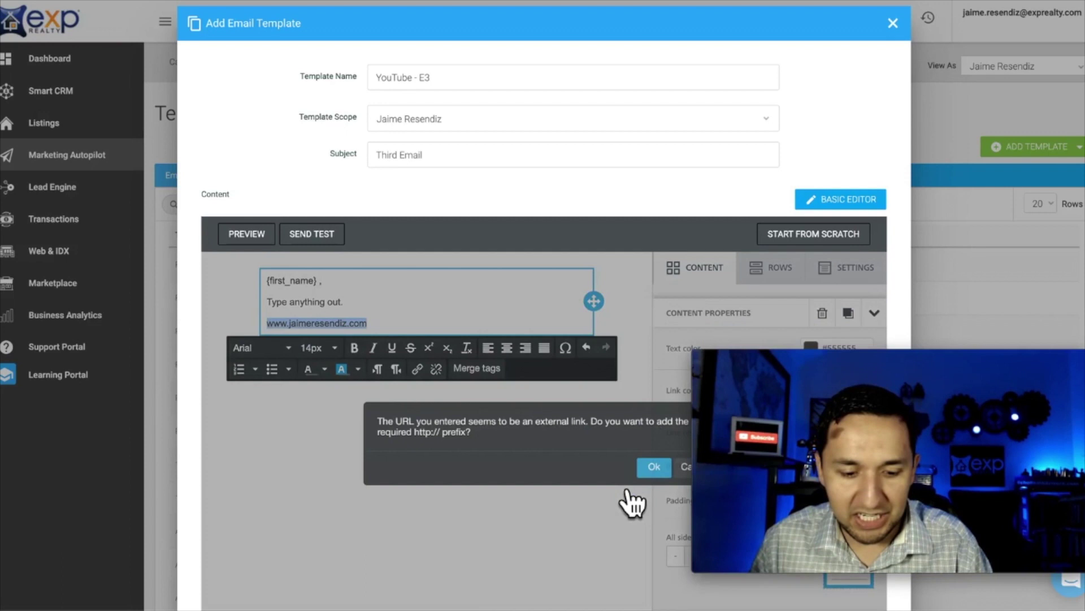
pyautogui.click(654, 466)
# - Add a Cheers, sign-off line below the link
pyautogui.click(373, 311)
pyautogui.scroll(-1, 373, 311)
pyautogui.click(412, 308)
pyautogui.press('Return')
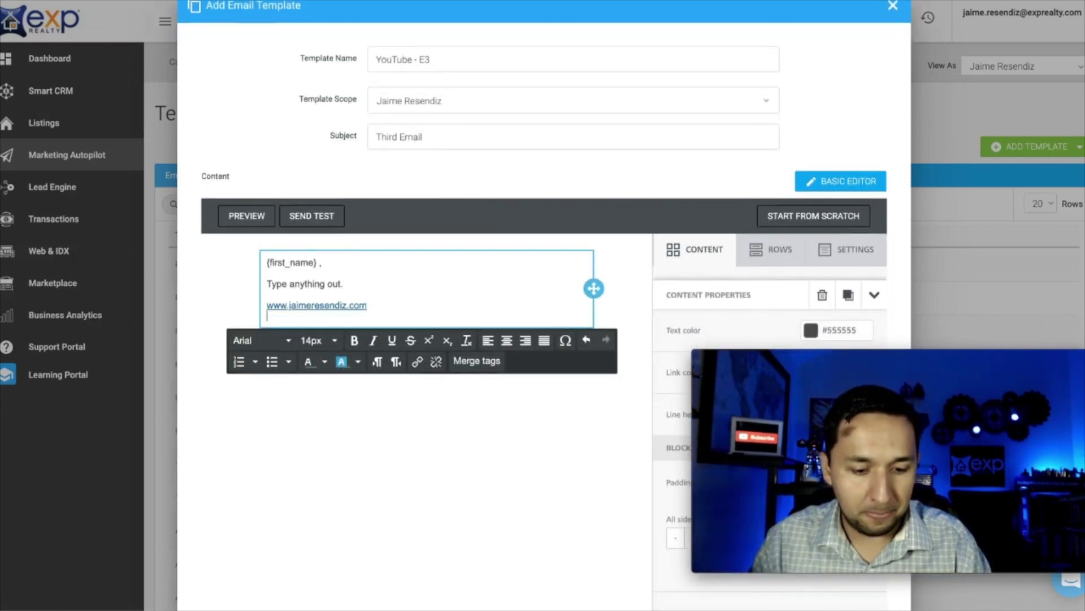
pyautogui.write('Cheers,')
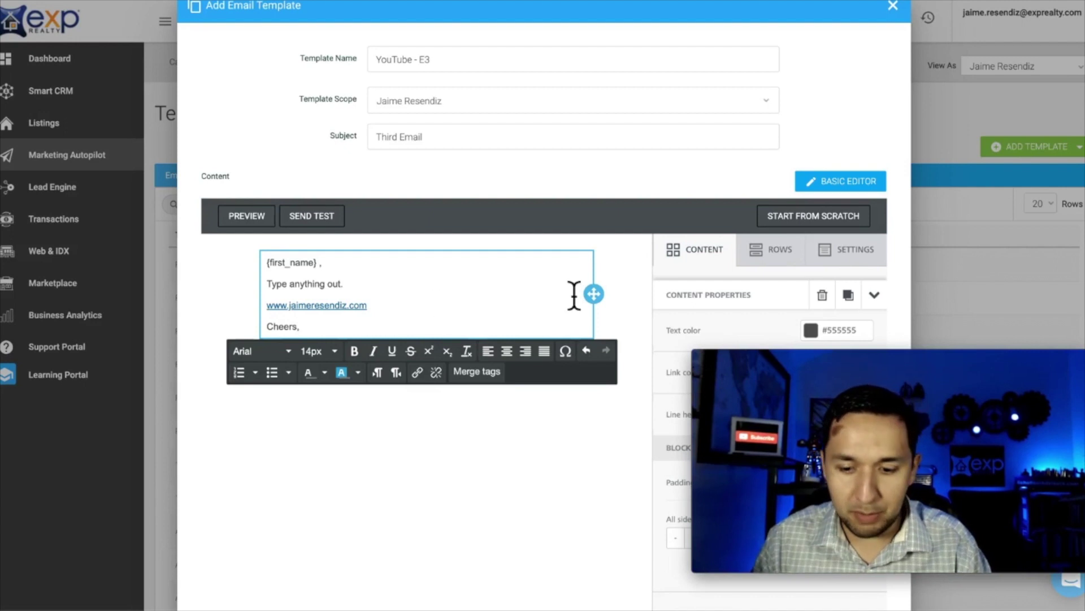
pyautogui.scroll(-3, 565, 476)
# - Add a narrow-and-wide two-column row and a three-column row below the text, then save YouTube - E3
pyautogui.click(772, 151)
pyautogui.moveTo(766, 198); pyautogui.dragTo(308, 249)
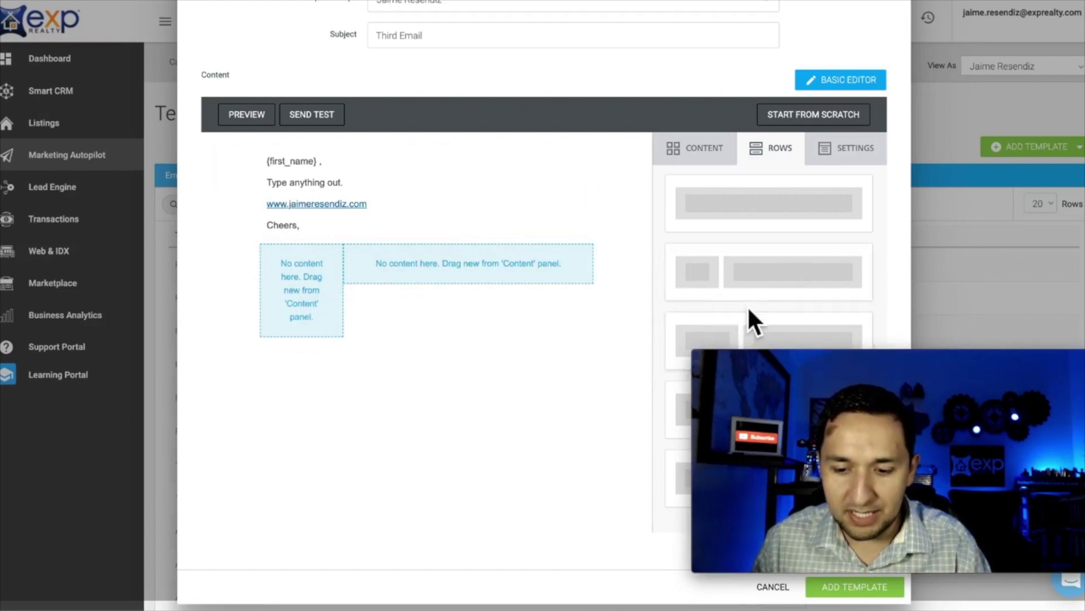
pyautogui.scroll(-3, 754, 263)
pyautogui.moveTo(755, 263); pyautogui.dragTo(315, 376)
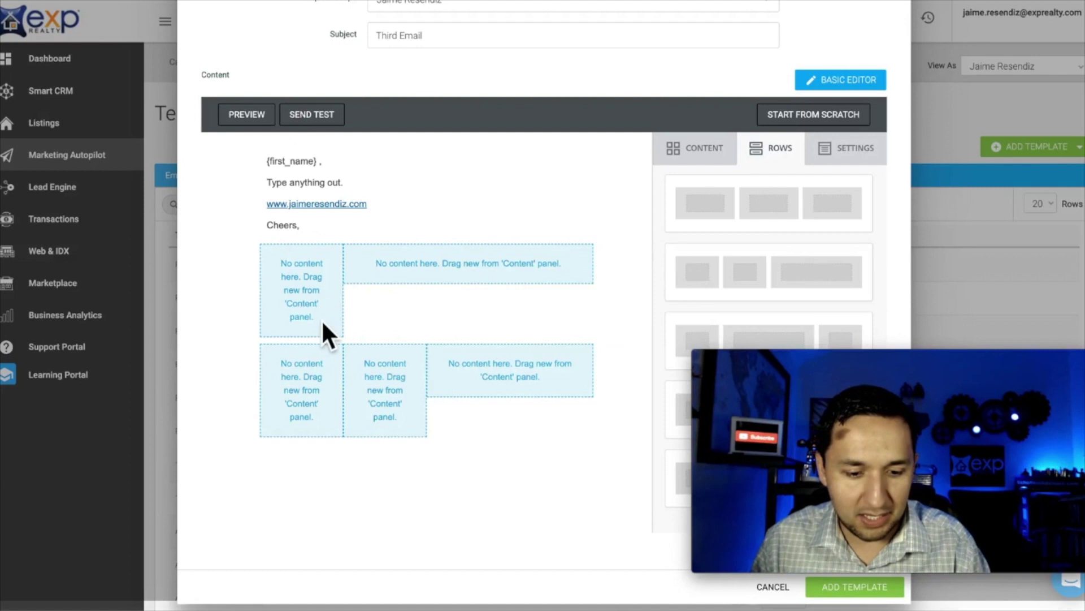
pyautogui.scroll(2, 445, 368)
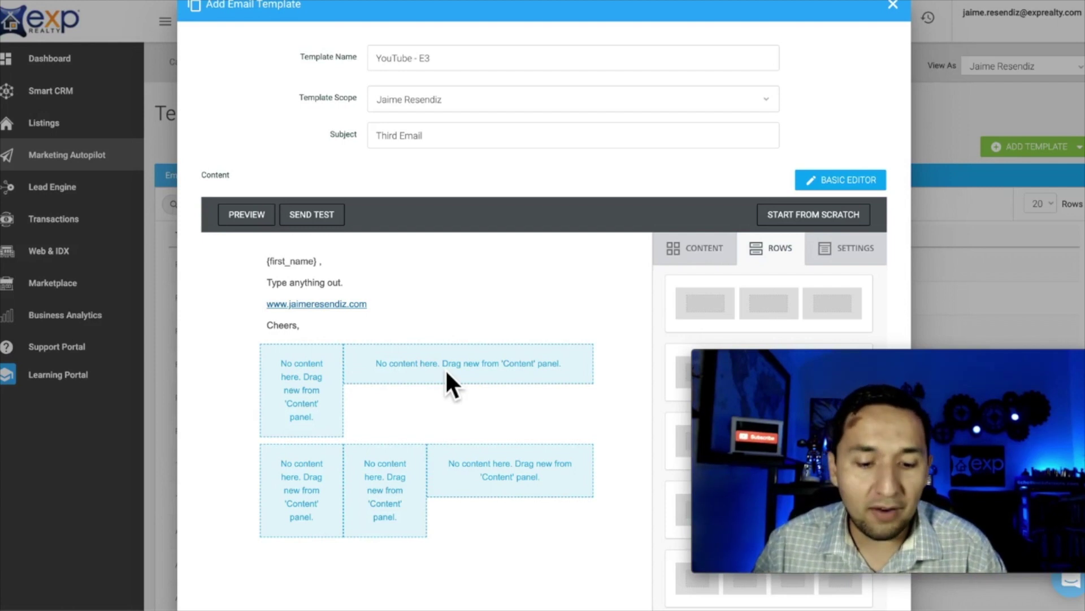
pyautogui.scroll(-2, 446, 368)
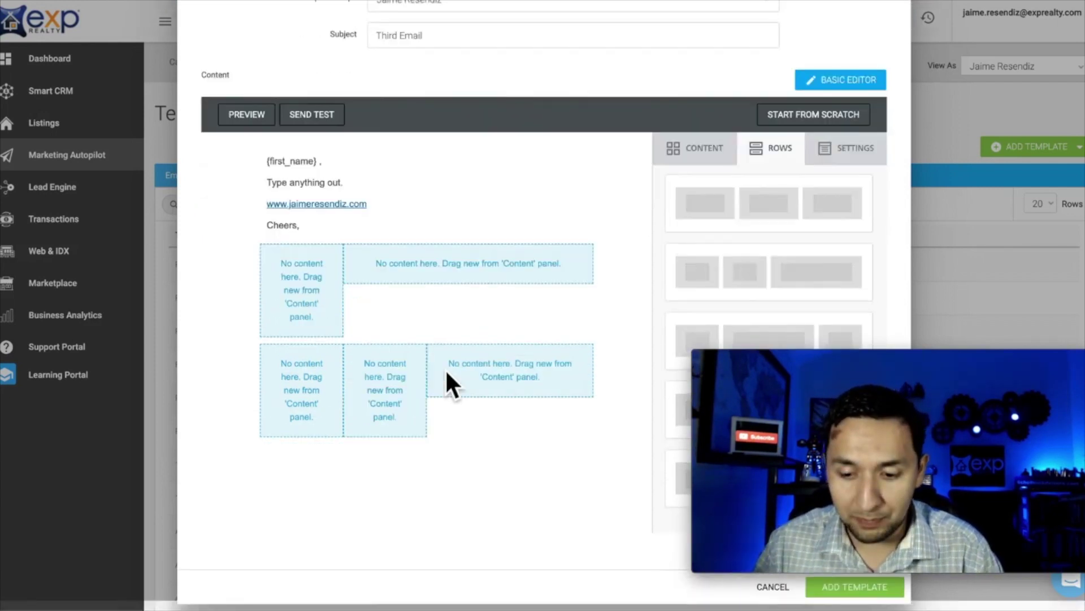
pyautogui.scroll(2, 445, 368)
pyautogui.scroll(-2, 446, 368)
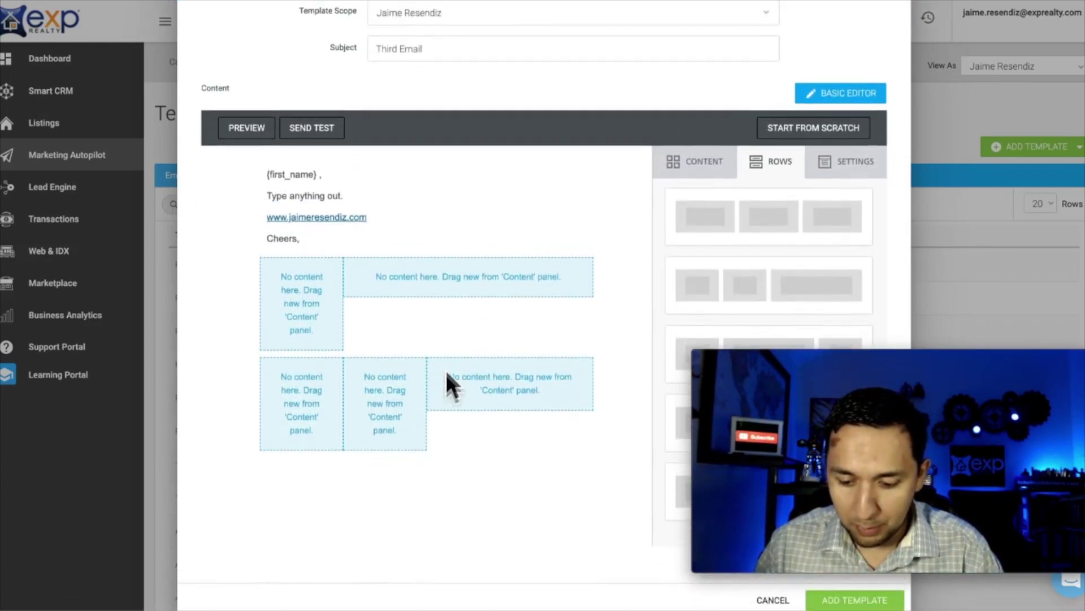
pyautogui.click(868, 602)
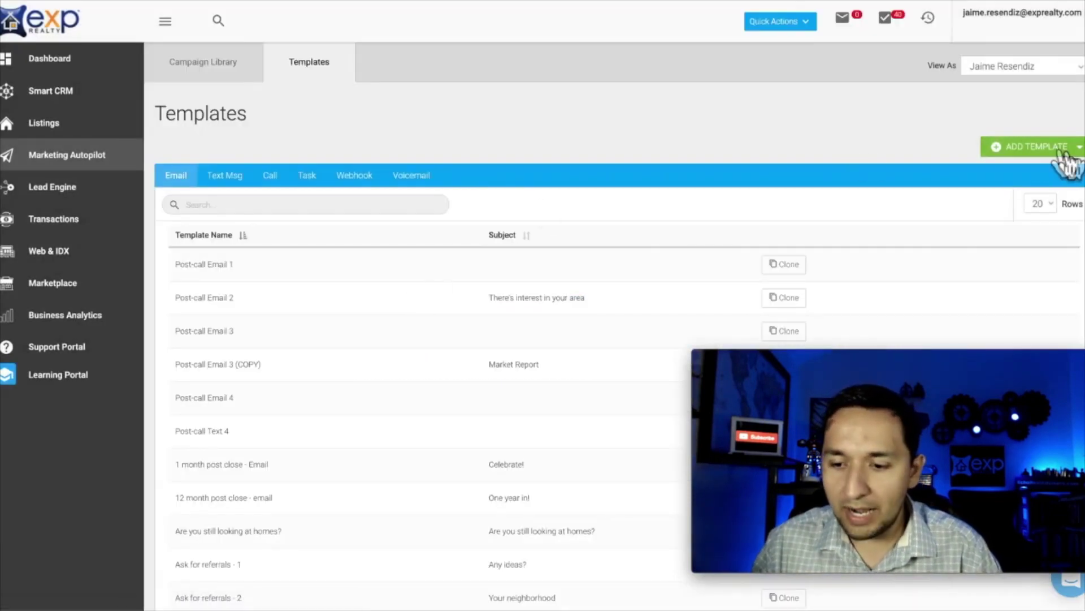
# - Open a new SMS template form, then close it without saving
pyautogui.click(1040, 146)
pyautogui.click(1028, 190)
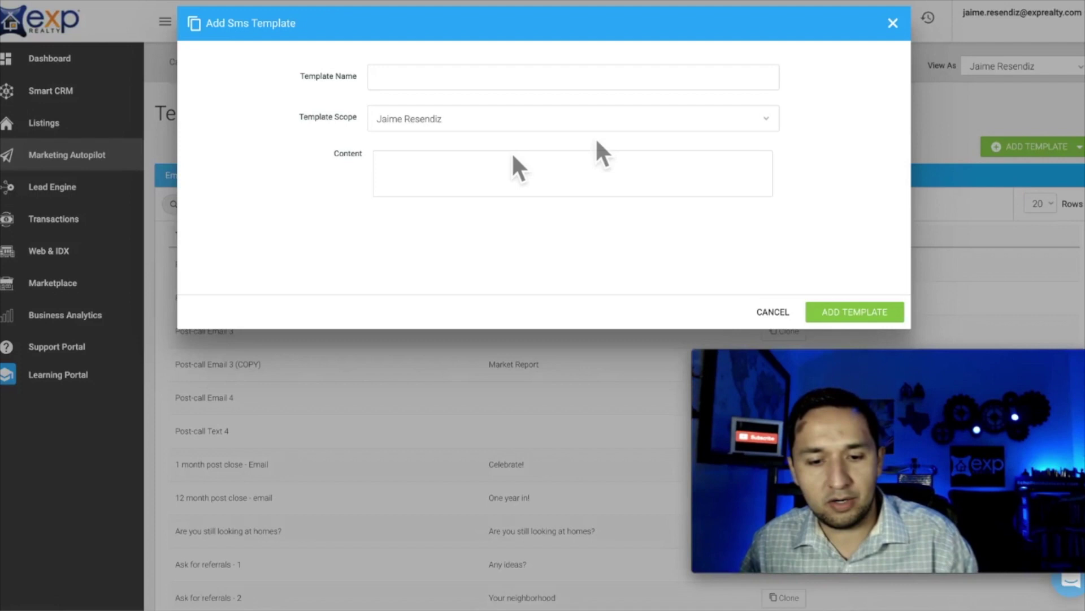
pyautogui.click(421, 88)
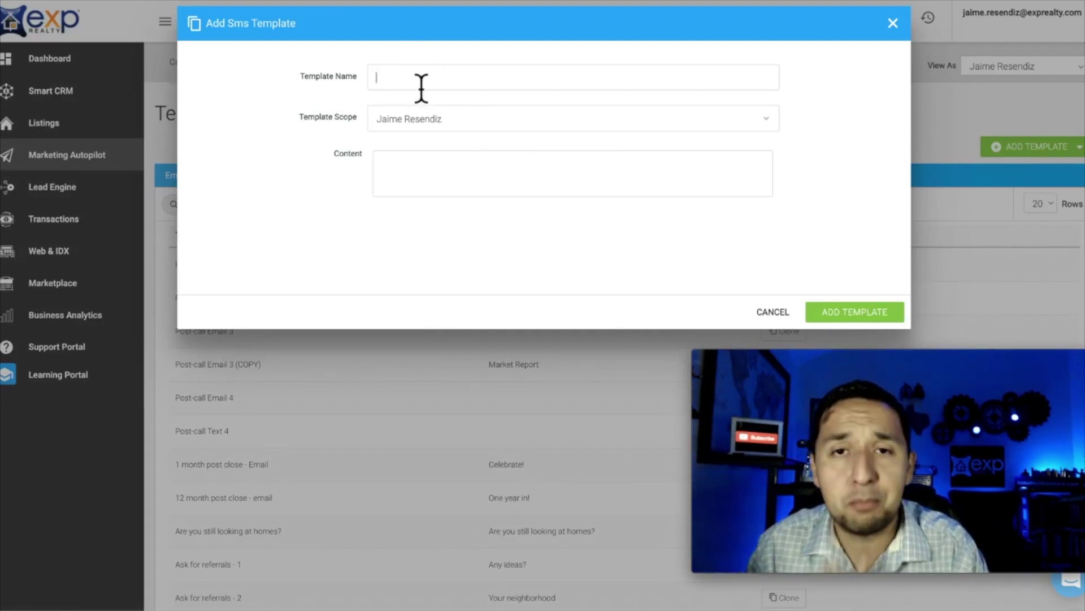
pyautogui.click(894, 25)
# - Save SMS template YouTube - T1 with a short hello introducing the sender
pyautogui.click(1043, 158)
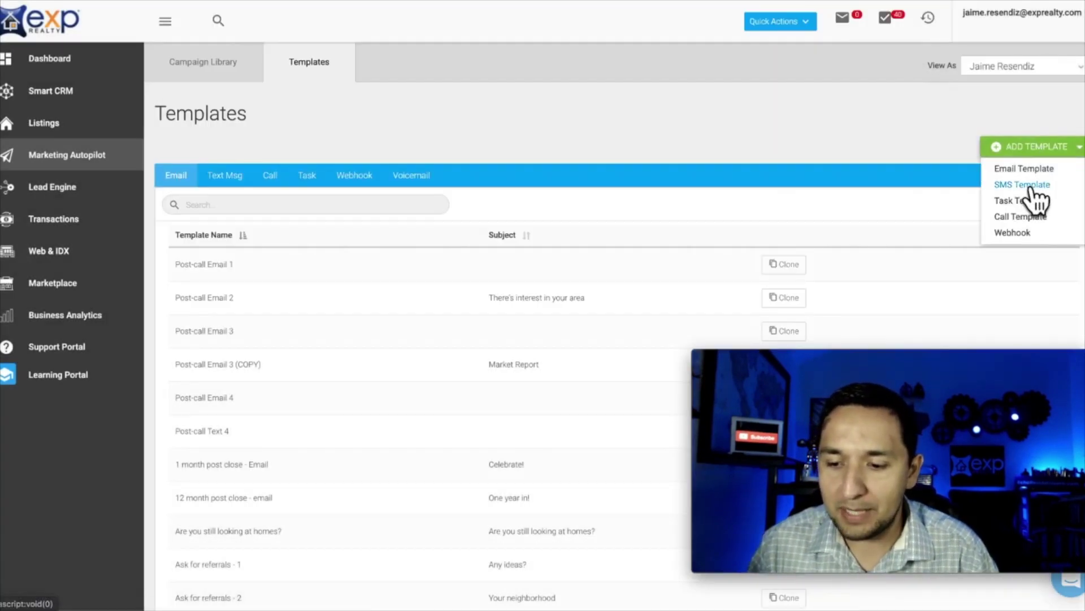
pyautogui.click(1037, 189)
pyautogui.click(393, 85)
pyautogui.write('YouTube - T1')
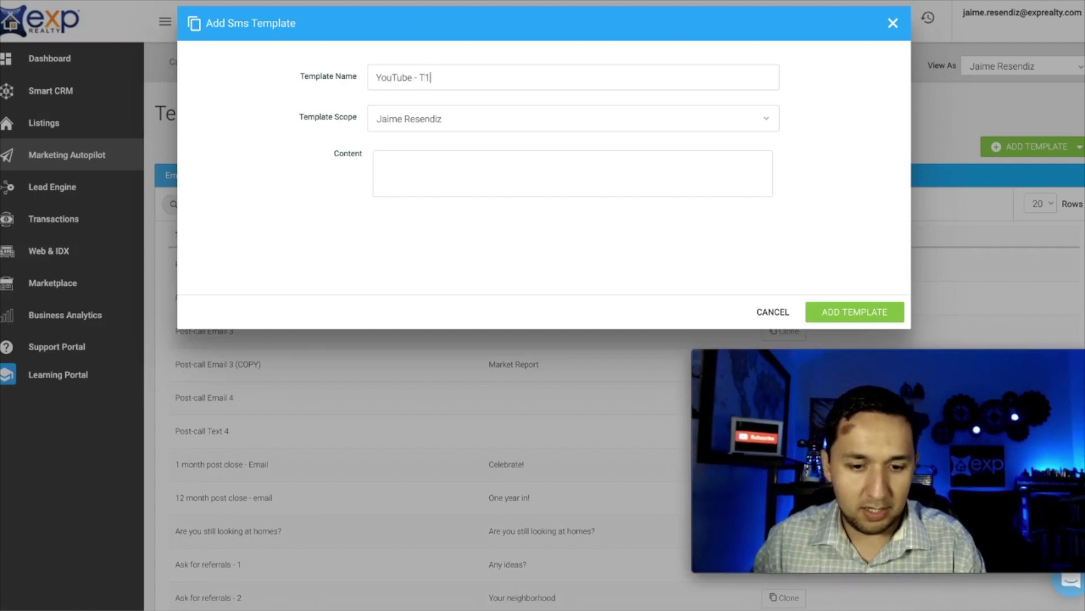
pyautogui.click(402, 164)
pyautogui.write('Hello, this is Jaime')
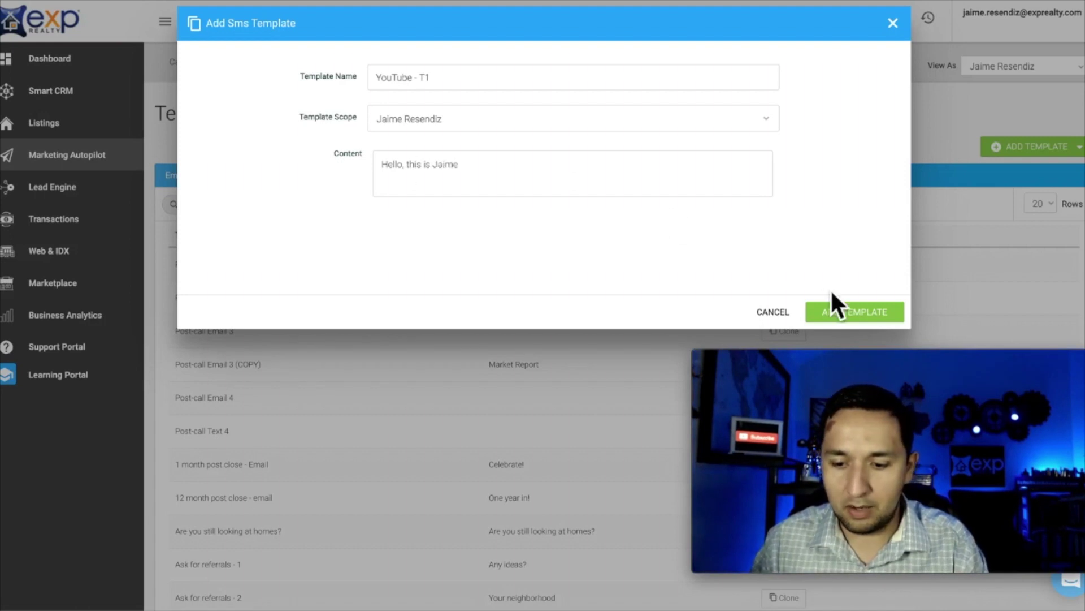
pyautogui.click(840, 311)
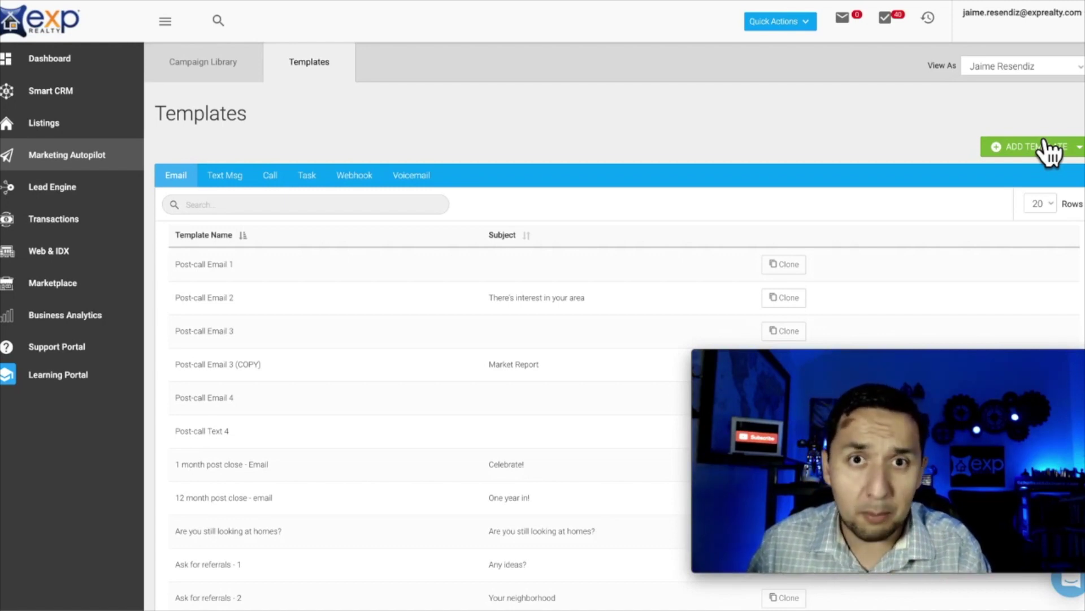
# - Save SMS template YouTube - T2 with the message This is the text number 2
pyautogui.click(1048, 148)
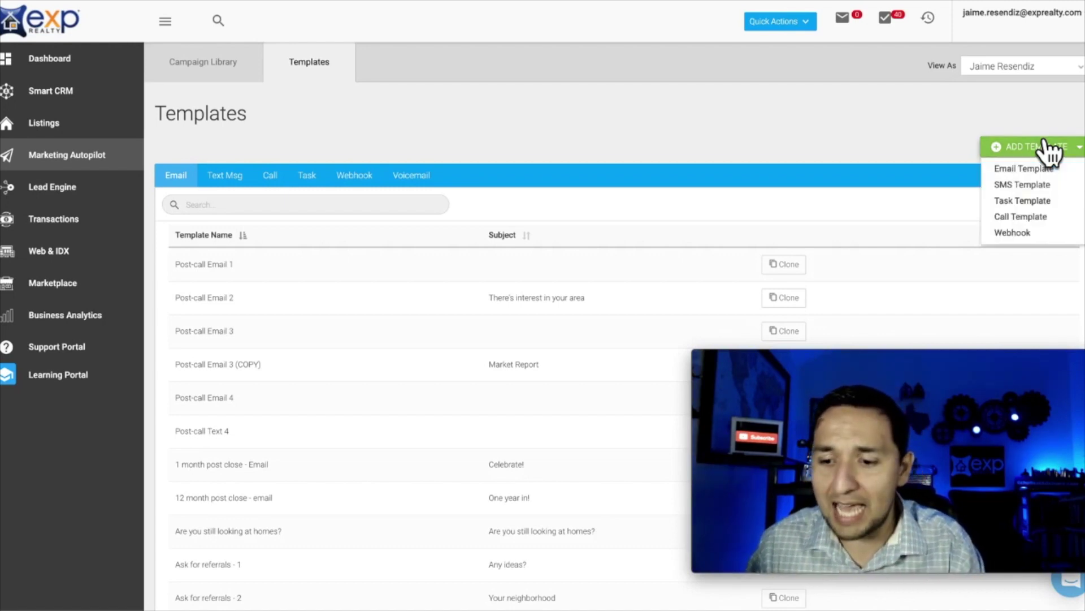
pyautogui.click(1041, 198)
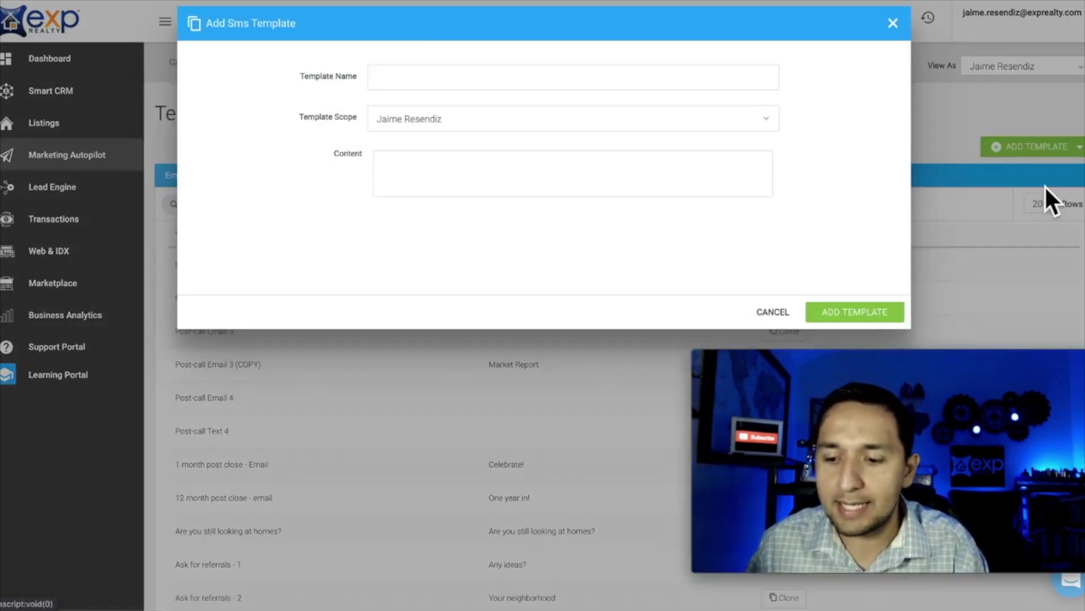
pyautogui.click(409, 84)
pyautogui.write('Youub')
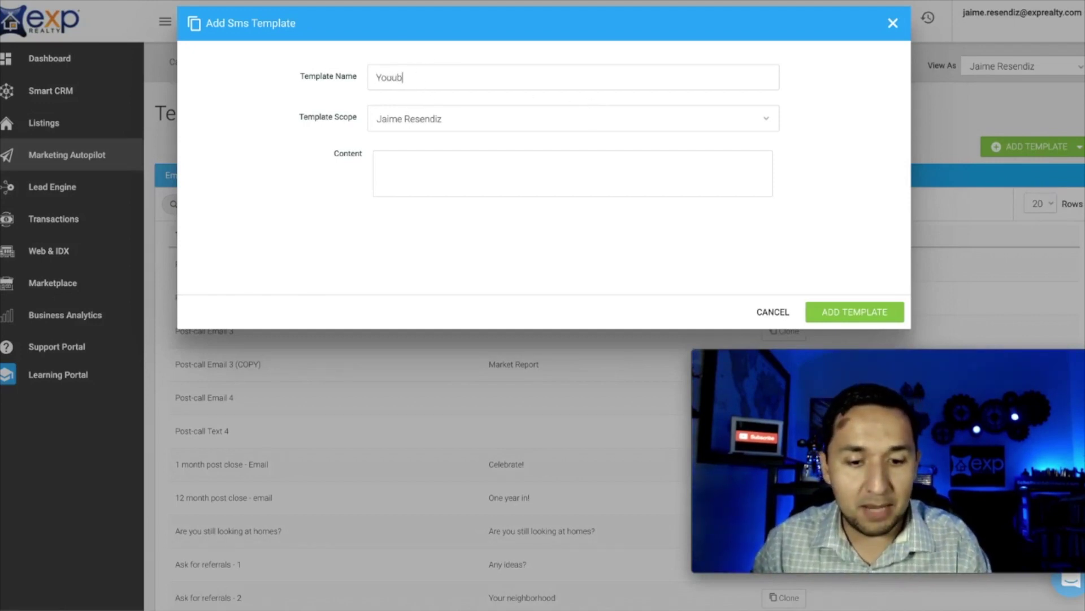
pyautogui.press('BackSpace')
pyautogui.press('BackSpace')
pyautogui.write('Tube - T2')
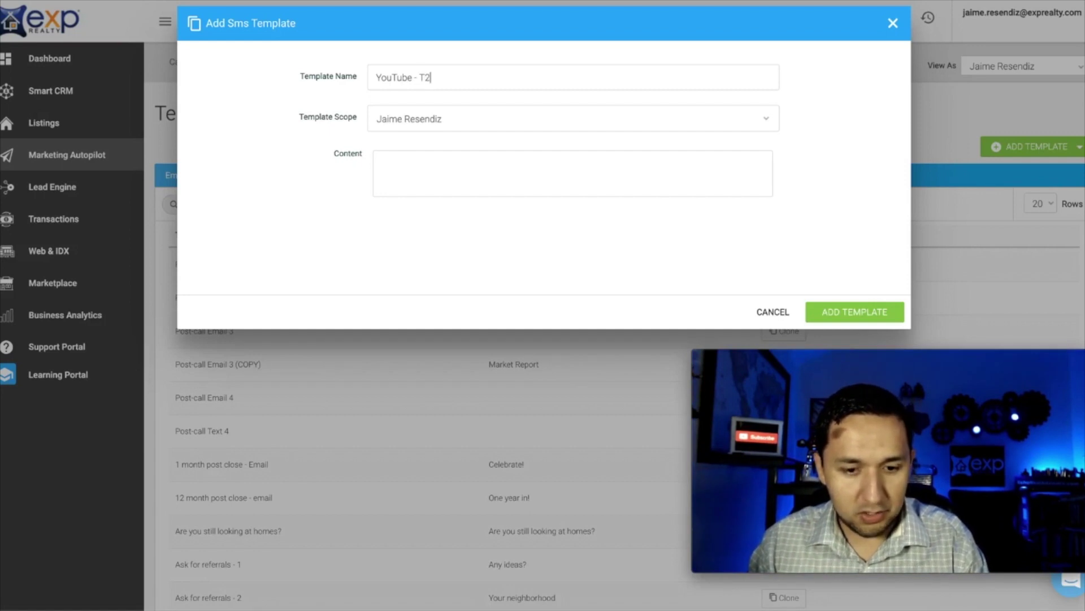
pyautogui.click(400, 165)
pyautogui.write('This is the text number 2')
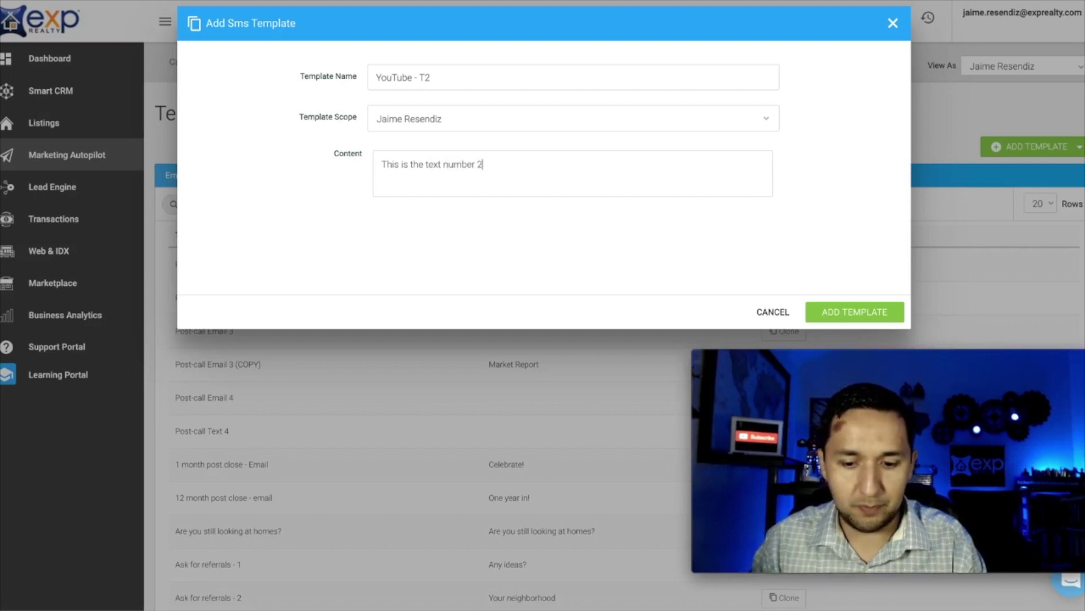
pyautogui.click(865, 314)
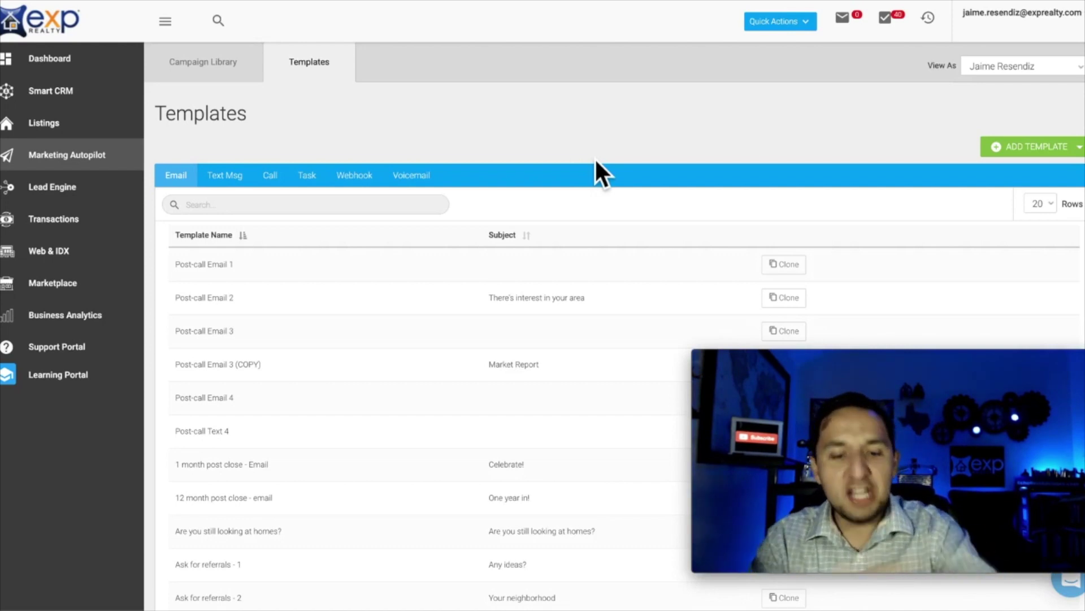
# - Save task template YouTube - Task1, titled Call This Lead Today, with content Make sure to call
pyautogui.click(1040, 149)
pyautogui.click(1039, 201)
pyautogui.click(421, 85)
pyautogui.write('This ')
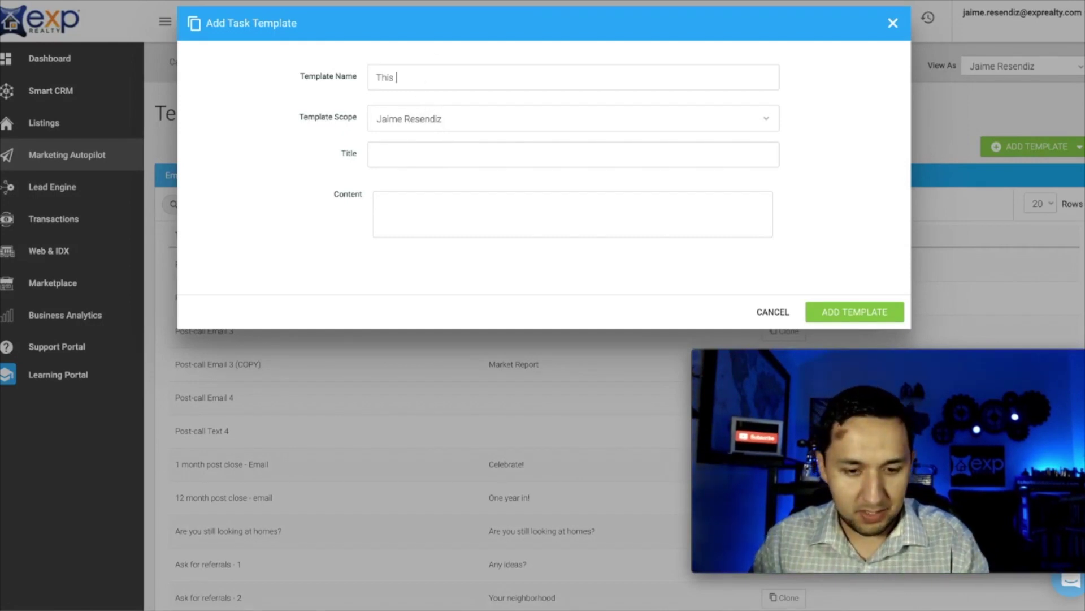
pyautogui.write('YouTube - Task1')
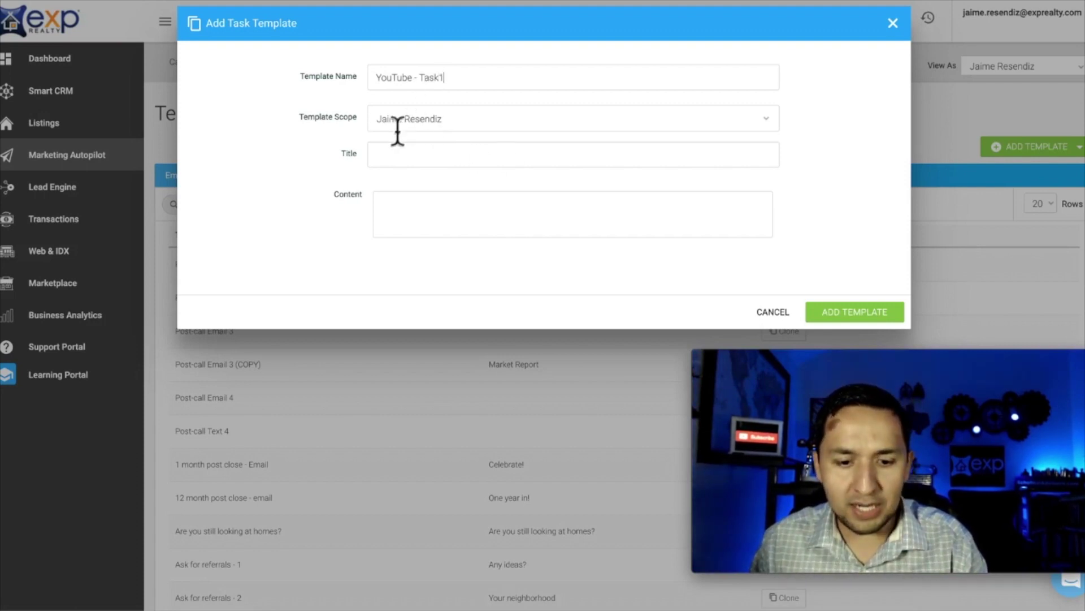
pyautogui.click(441, 163)
pyautogui.write('Email This')
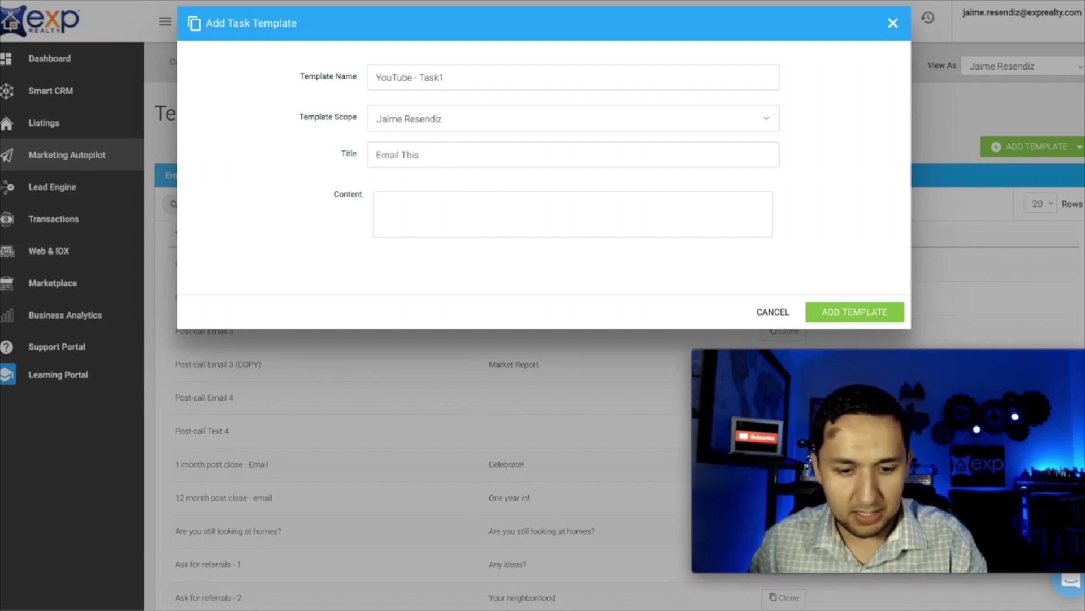
pyautogui.press('BackSpace')
pyautogui.press('BackSpace')
pyautogui.press('BackSpace')
pyautogui.press('BackSpace')
pyautogui.write('Call This Lead Today')
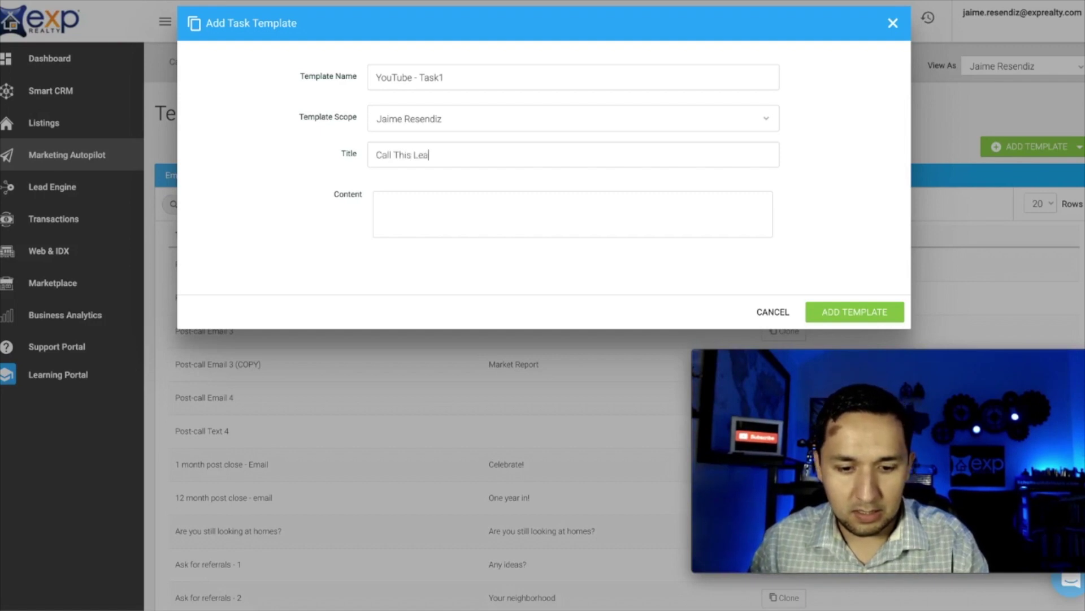
pyautogui.click(456, 223)
pyautogui.write('Make sure to call')
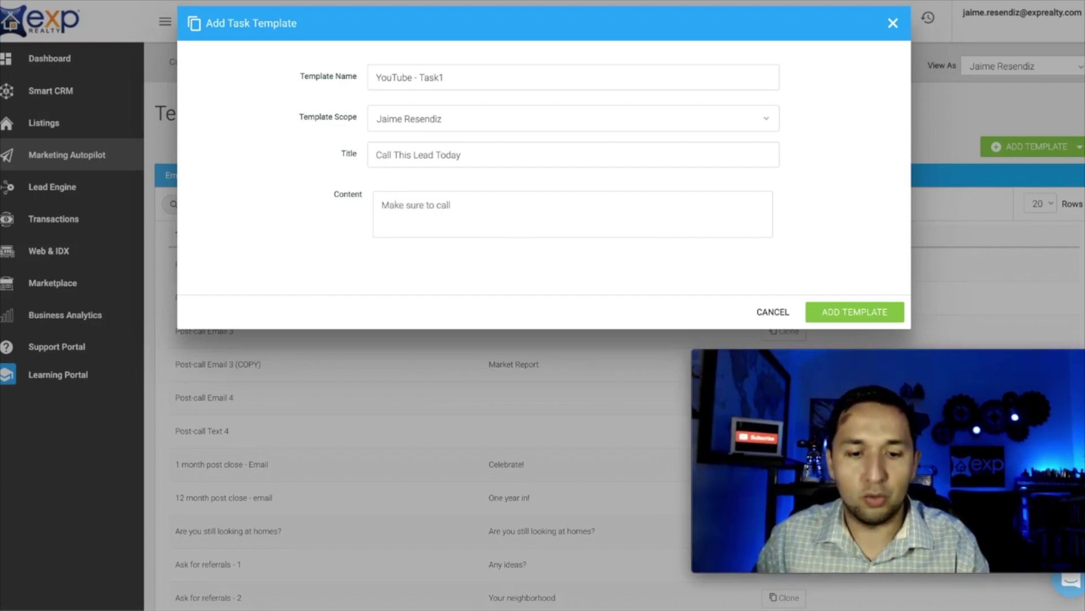
pyautogui.click(865, 312)
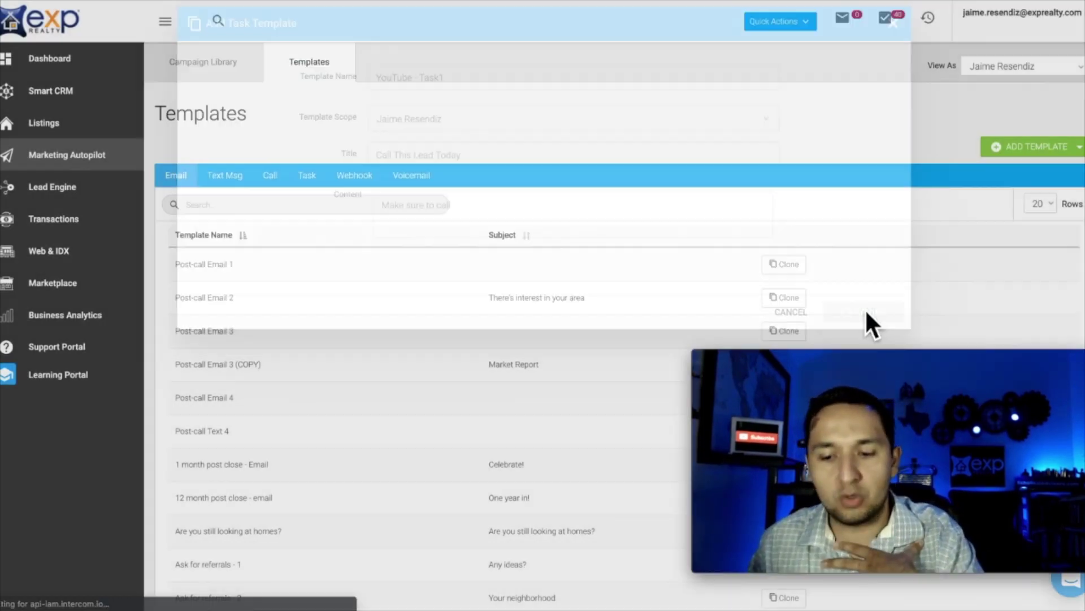
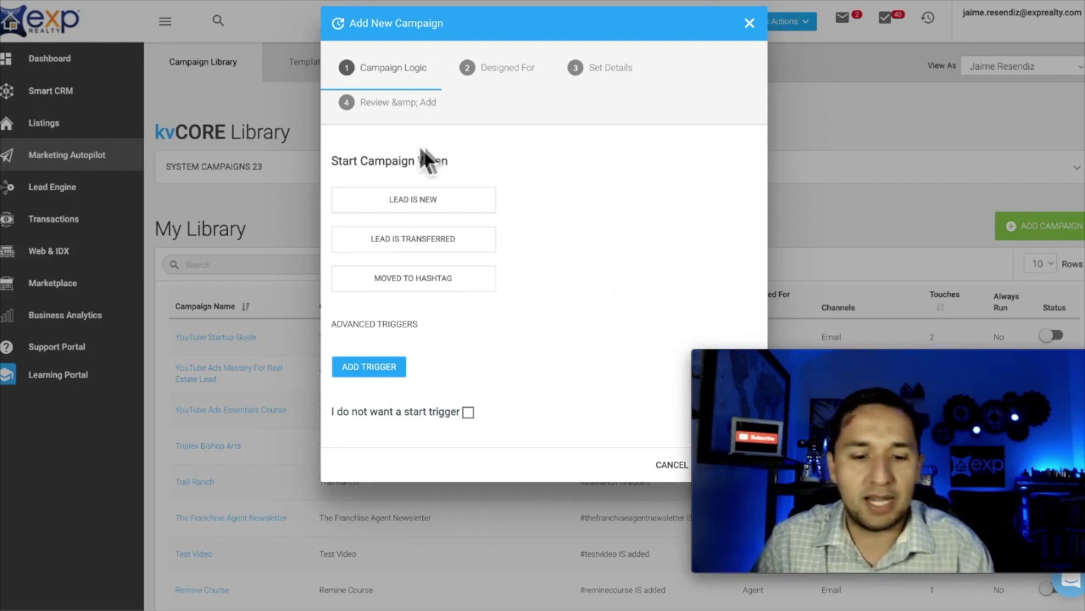
# - Set the campaign trigger to Moved to Hashtag with a new #youtubevideo tag
pyautogui.click(416, 287)
pyautogui.click(603, 282)
pyautogui.write('youtubevideo')
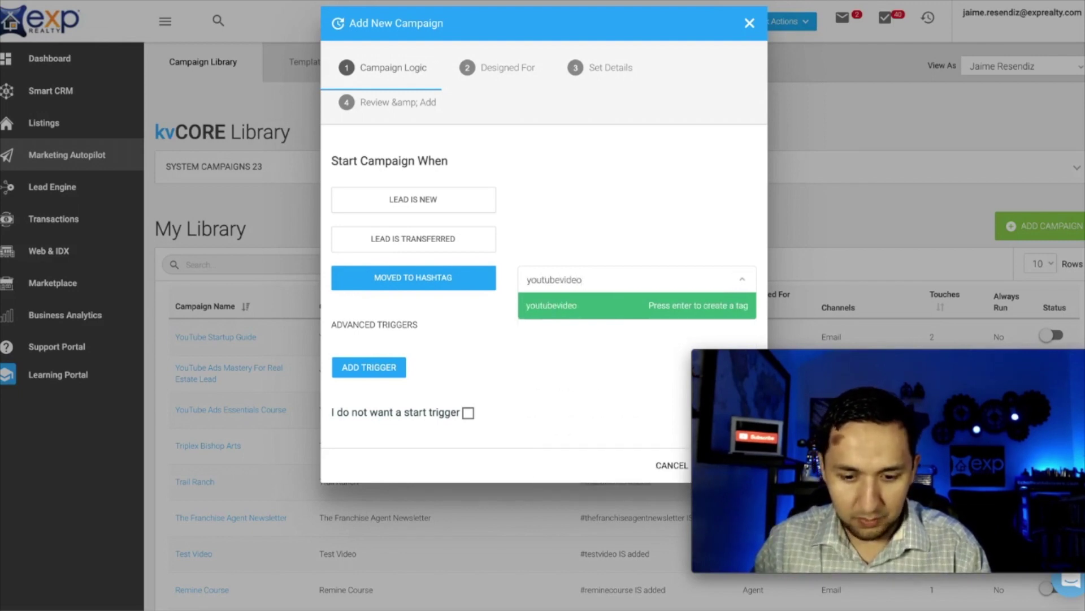
pyautogui.press('Return')
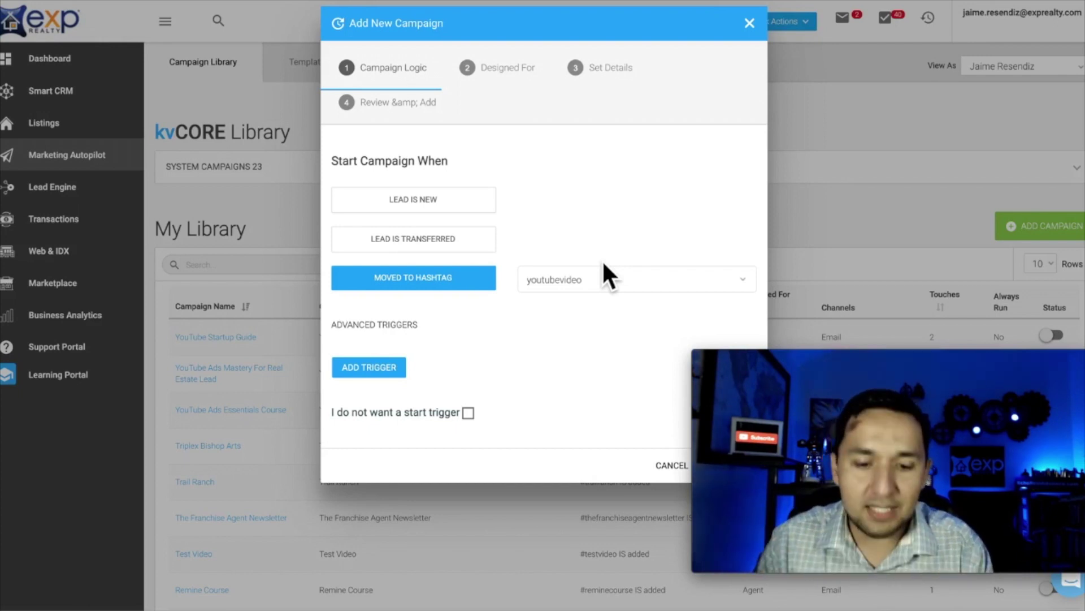
pyautogui.moveTo(890, 368); pyautogui.dragTo(896, 220)
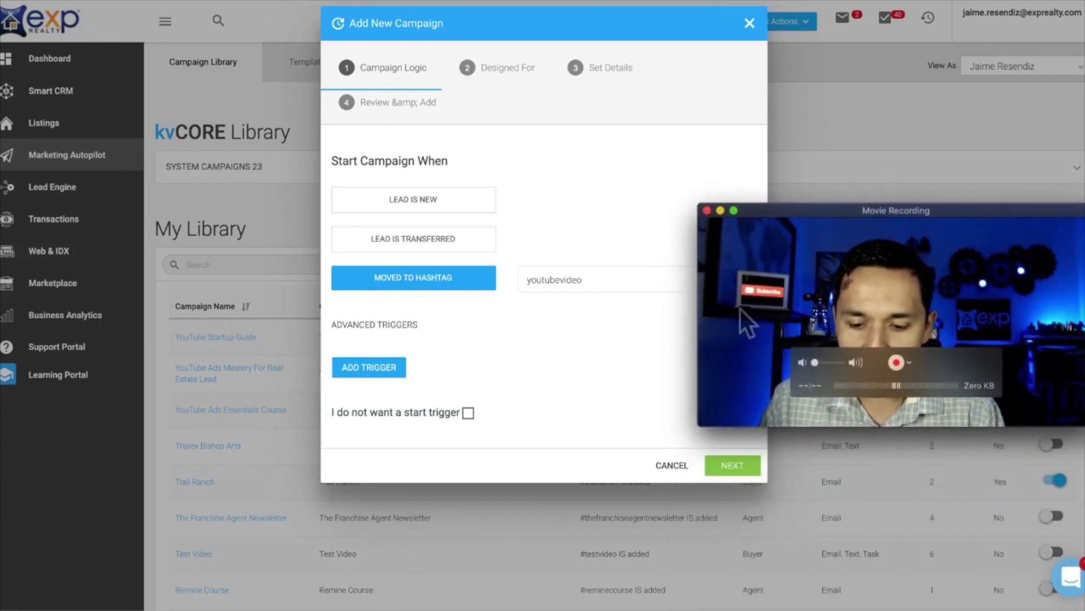
# - Target the campaign at Buyers
pyautogui.click(734, 466)
pyautogui.click(418, 205)
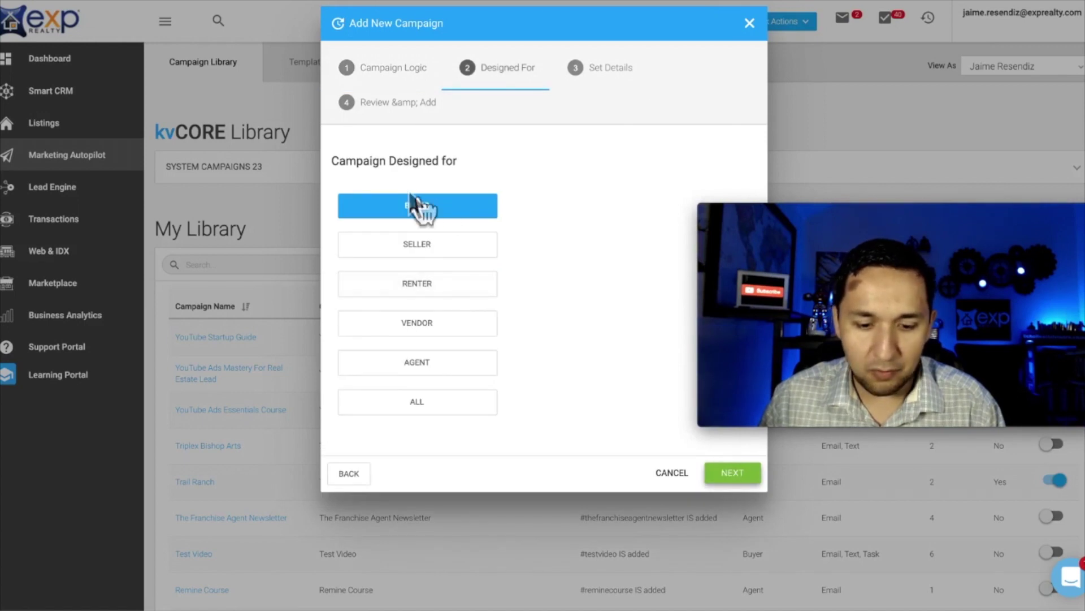
pyautogui.click(716, 470)
# - Set the campaign name and description both to 'YouTube Video' and continue to review
pyautogui.click(484, 212)
pyautogui.write('Video Campaign')
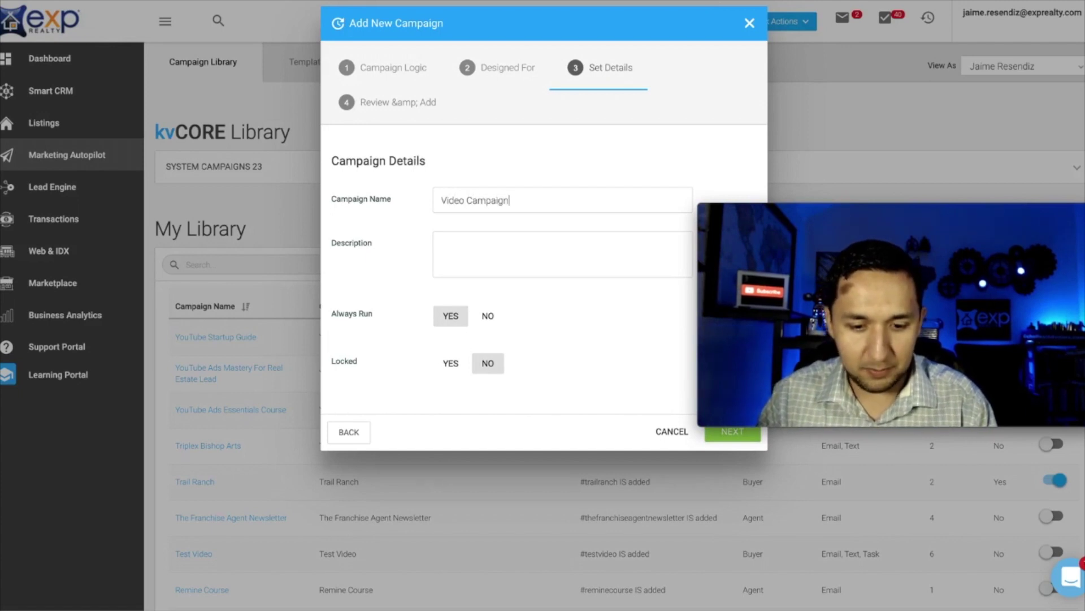
pyautogui.click(465, 259)
pyautogui.write('Video Campaign')
pyautogui.click(452, 209)
pyautogui.tripleClick(451, 219)
pyautogui.write('YouTube Video')
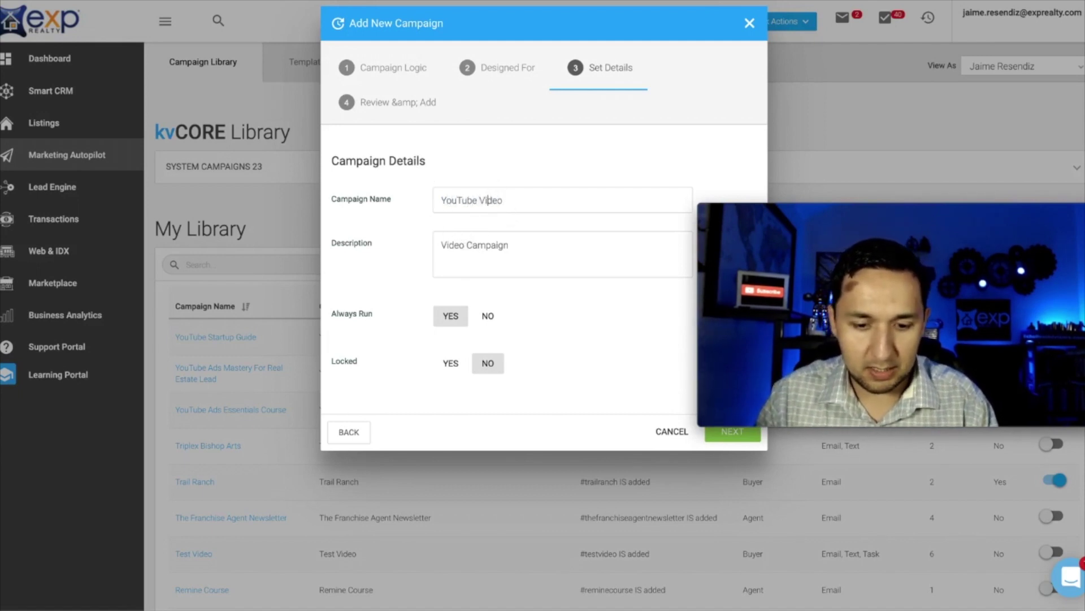
pyautogui.tripleClick(504, 247)
pyautogui.write('Yoo')
pyautogui.press('BackSpace')
pyautogui.write('uTube Video')
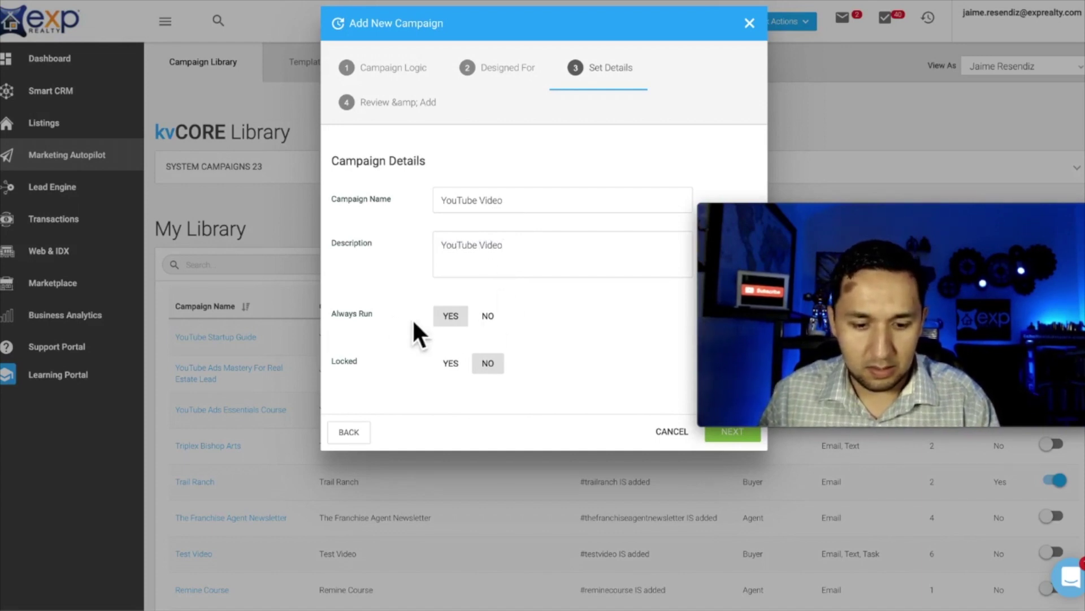
pyautogui.click(729, 452)
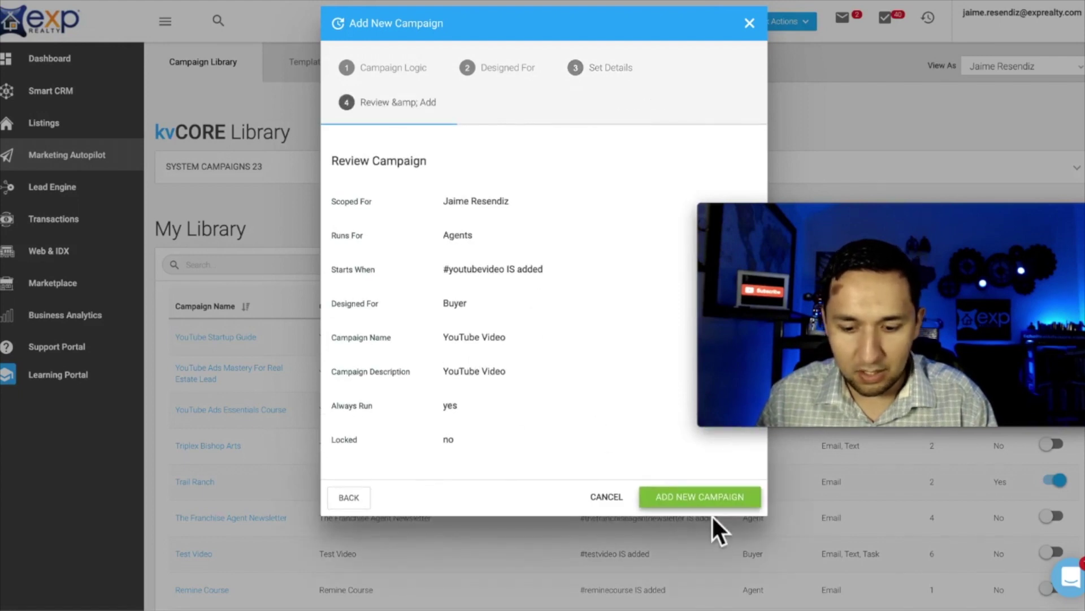
# - Add the YouTube Video campaign to My Library, open it and switch Campaign Active on
pyautogui.click(708, 500)
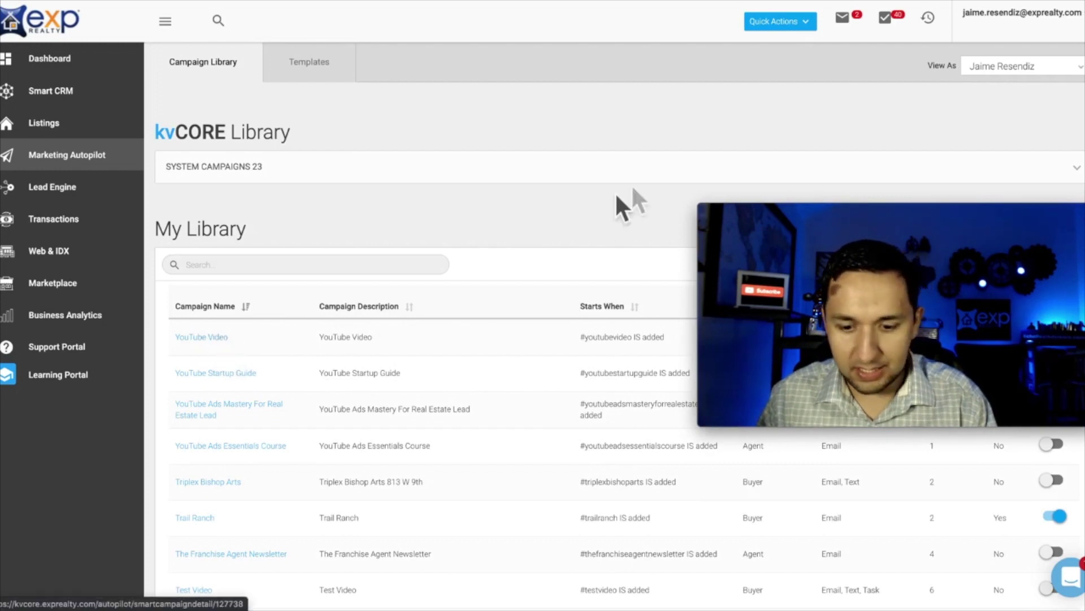
pyautogui.moveTo(858, 214); pyautogui.dragTo(883, 382)
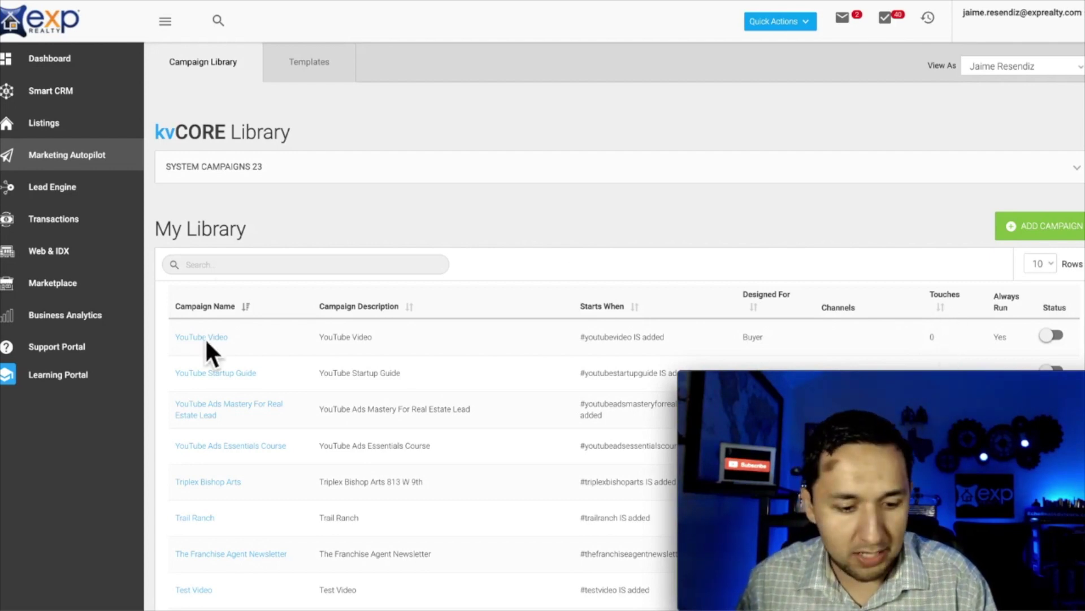
pyautogui.click(188, 337)
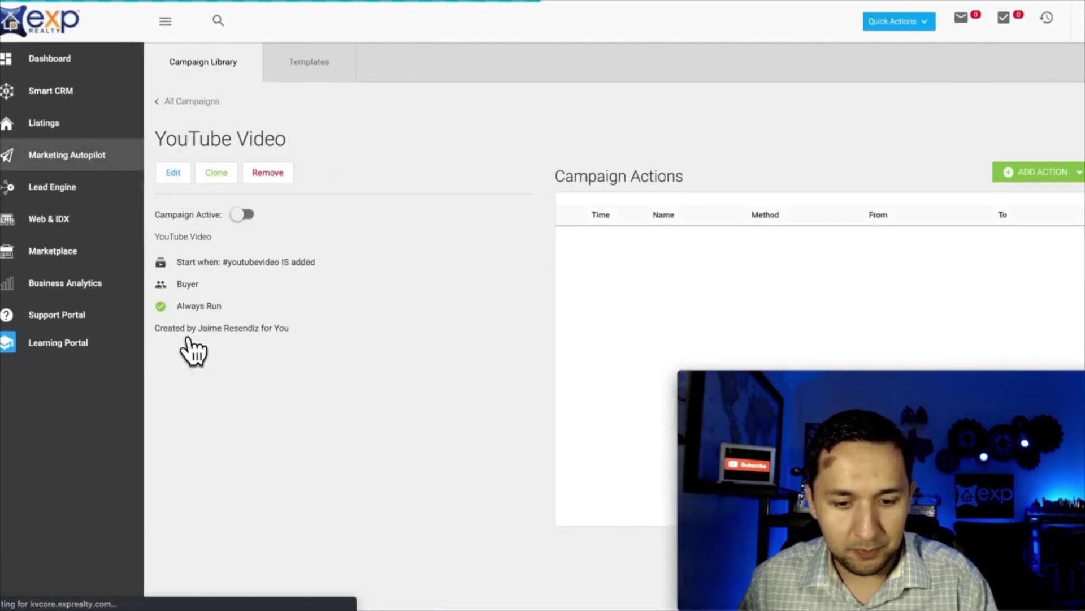
pyautogui.click(244, 215)
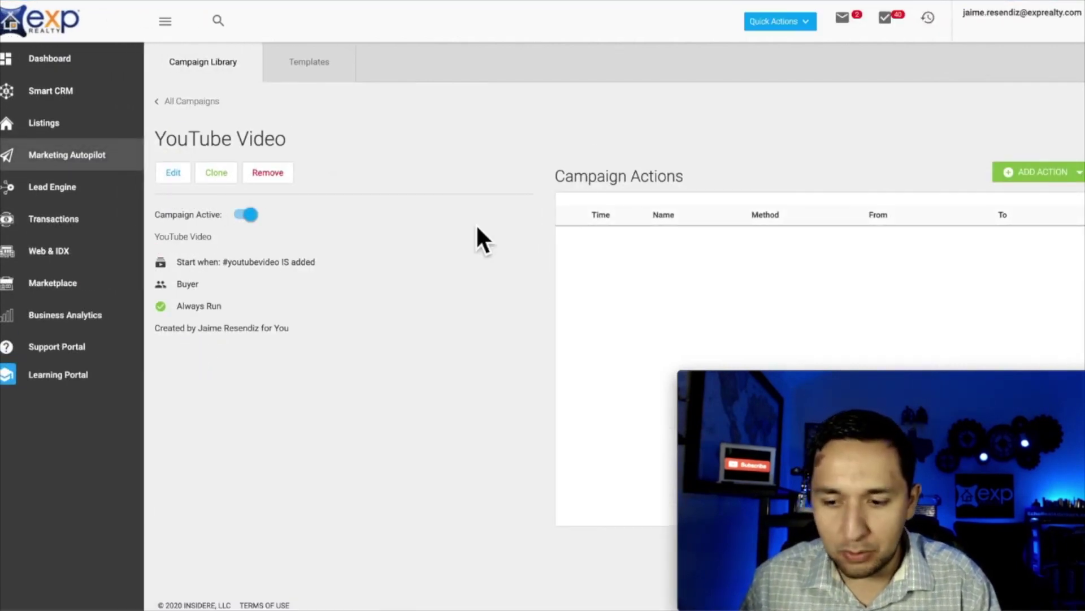
pyautogui.click(1007, 175)
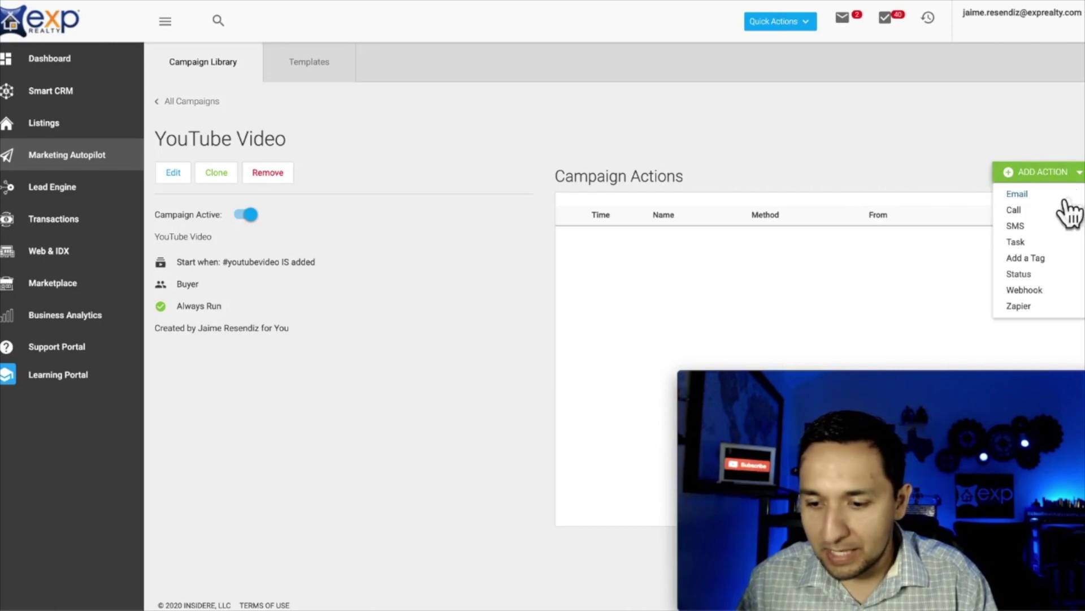
# - Add email action 'YouTube E1' using template YouTube - E1, set to Run Immediately
pyautogui.click(1020, 194)
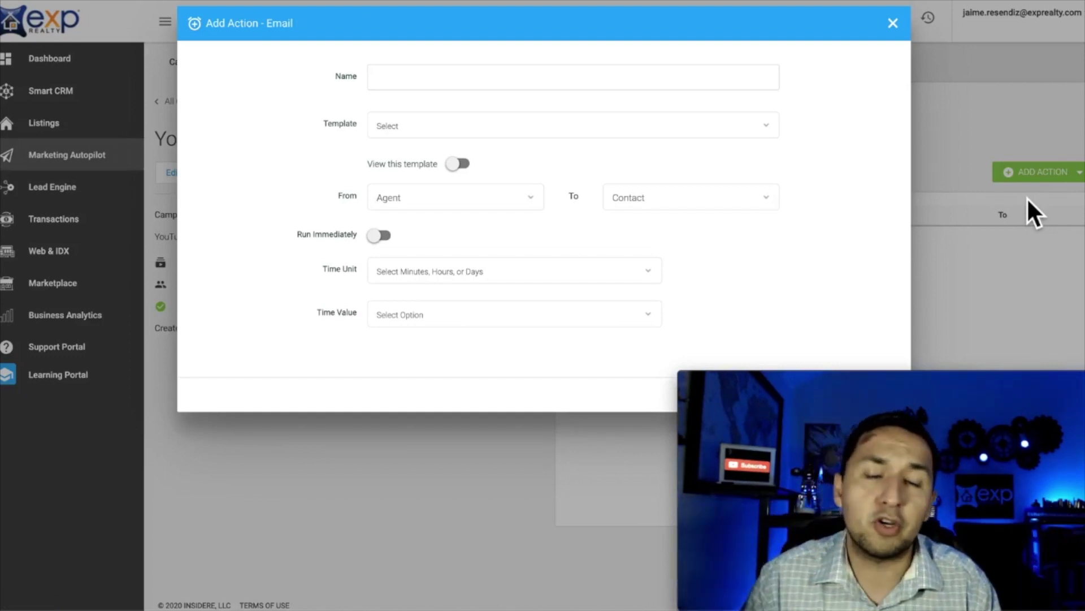
pyautogui.click(463, 79)
pyautogui.write('Youtube')
pyautogui.press('BackSpace')
pyautogui.press('BackSpace')
pyautogui.press('BackSpace')
pyautogui.write('Tube E1')
pyautogui.click(429, 135)
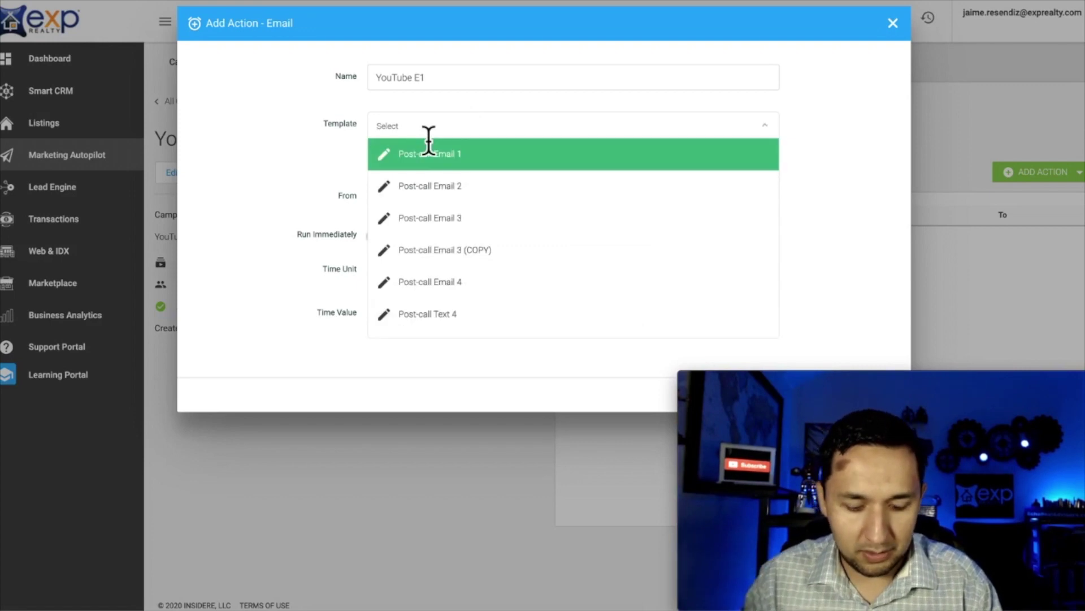
pyautogui.write('youtube')
pyautogui.click(431, 152)
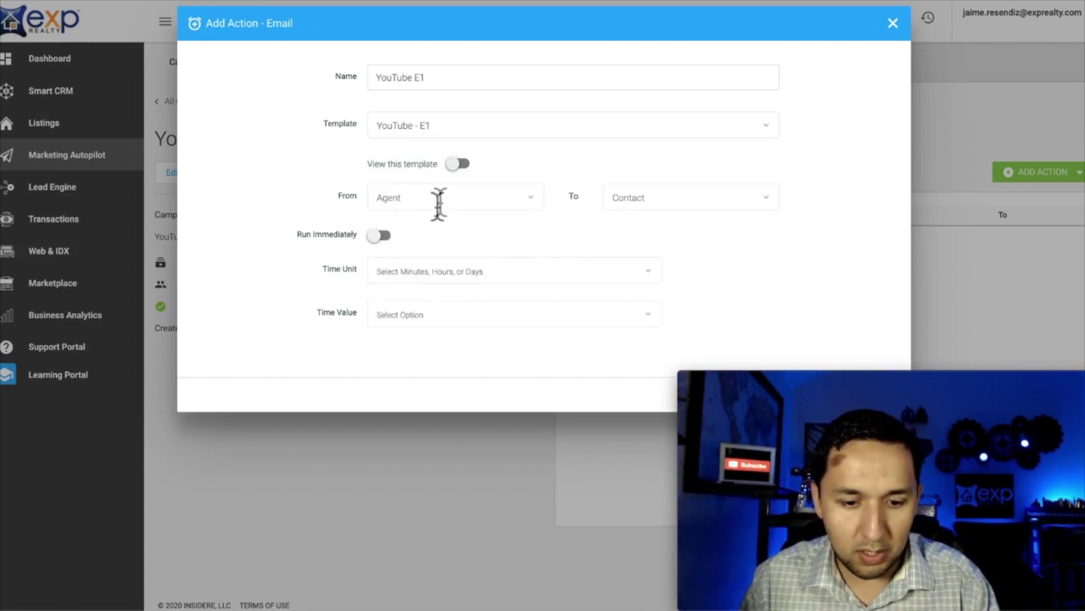
pyautogui.click(459, 164)
pyautogui.click(462, 164)
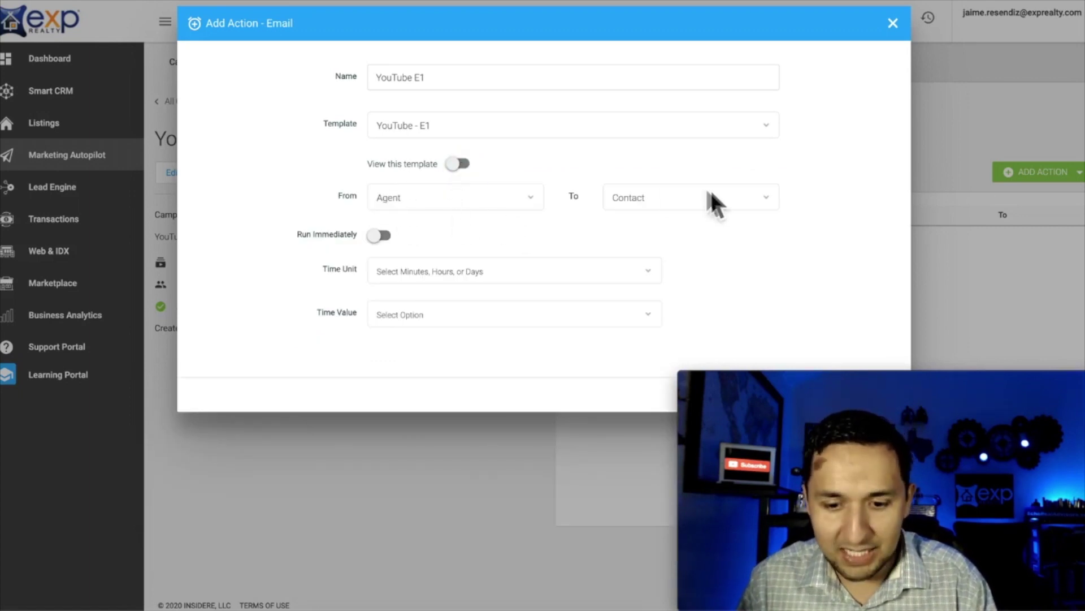
pyautogui.click(380, 235)
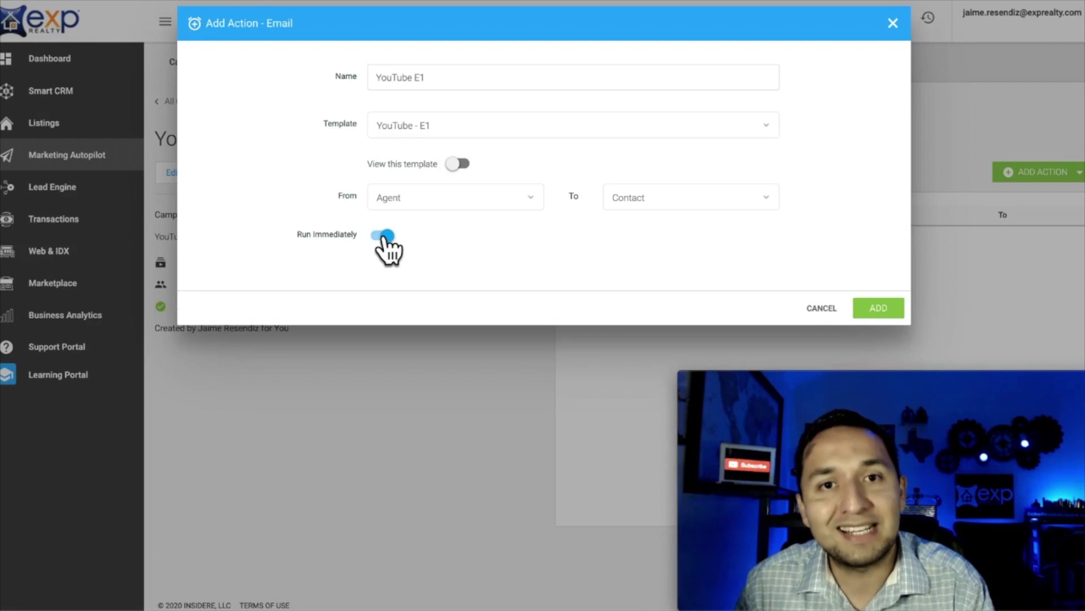
pyautogui.click(880, 309)
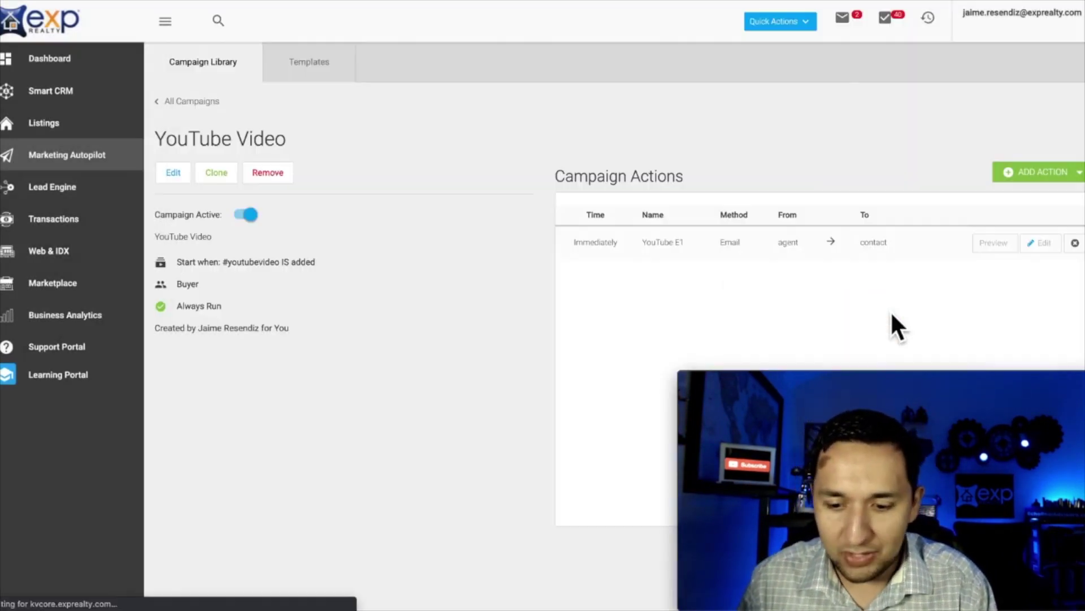
# - Add email action 'YouTube E2' with template YouTube - E2, delayed 3 hours
pyautogui.click(1066, 174)
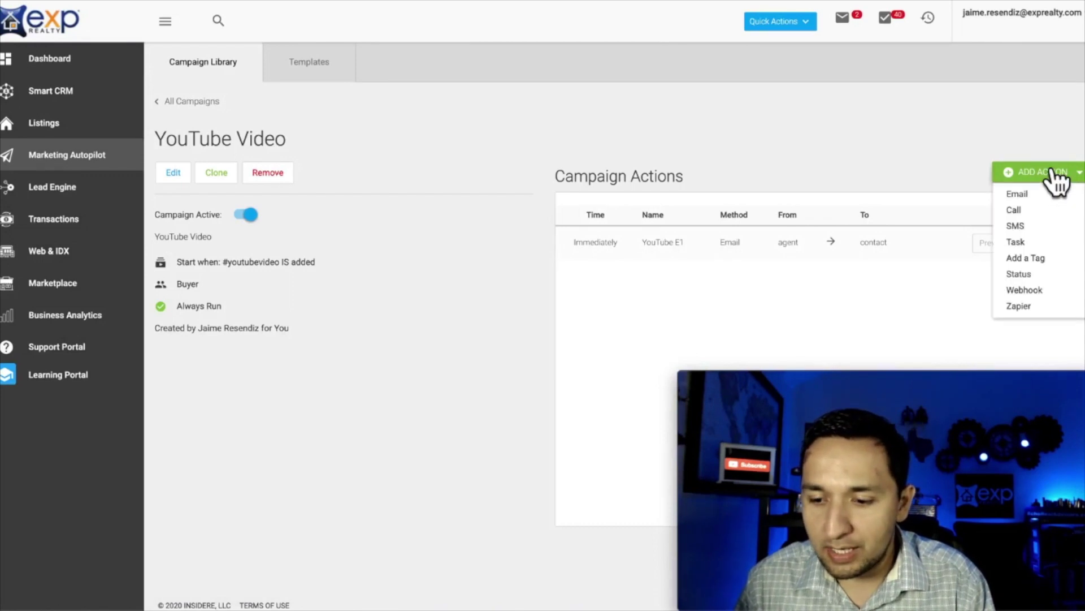
pyautogui.click(417, 79)
pyautogui.write('YouTube E2')
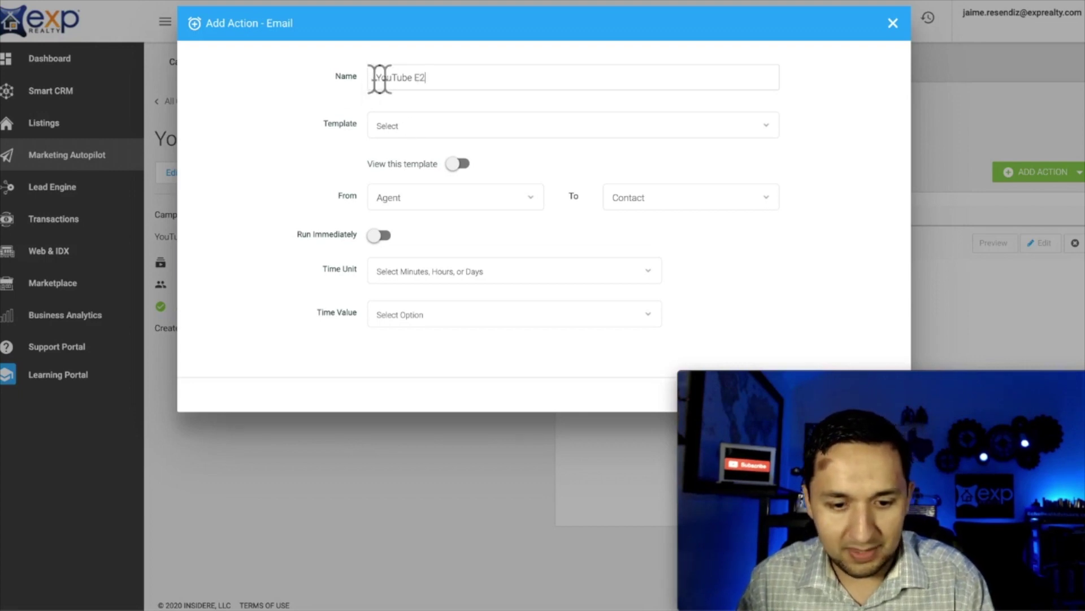
pyautogui.click(411, 139)
pyautogui.write('youtube')
pyautogui.click(438, 187)
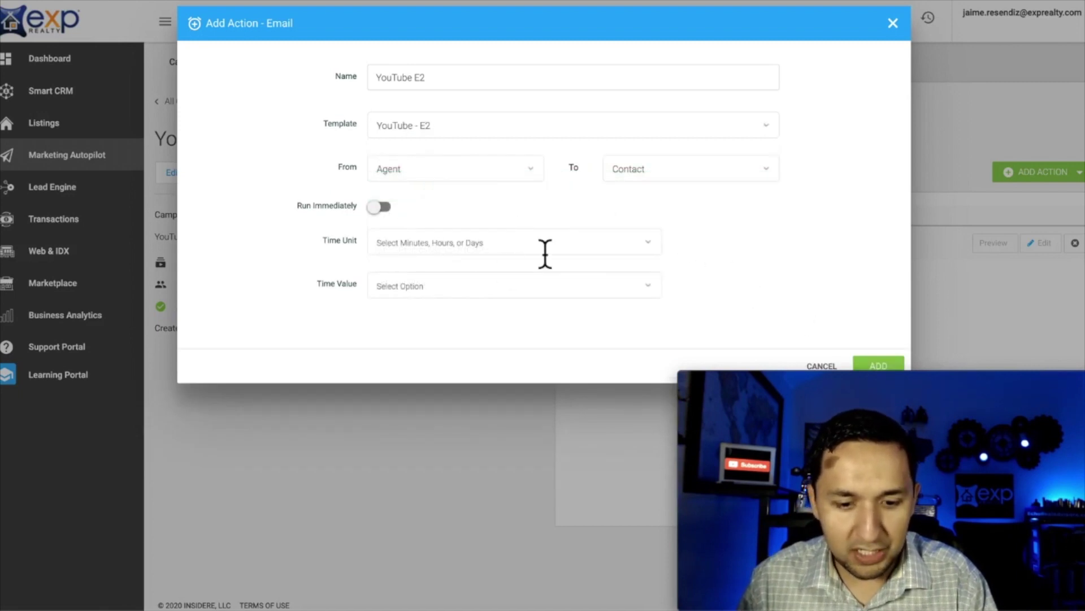
pyautogui.click(482, 245)
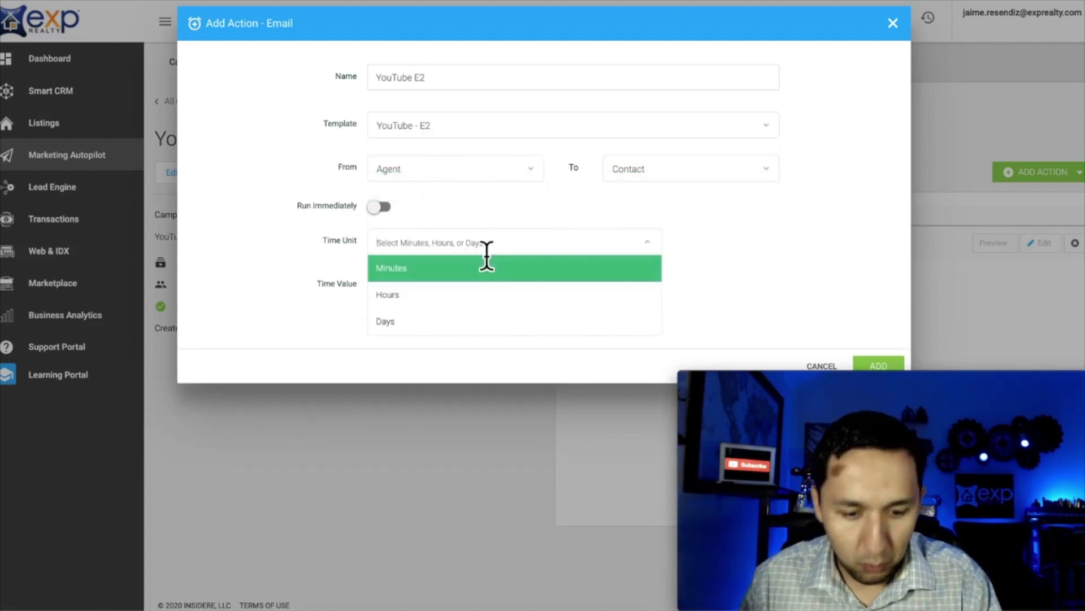
pyautogui.click(421, 296)
pyautogui.click(480, 286)
pyautogui.click(424, 366)
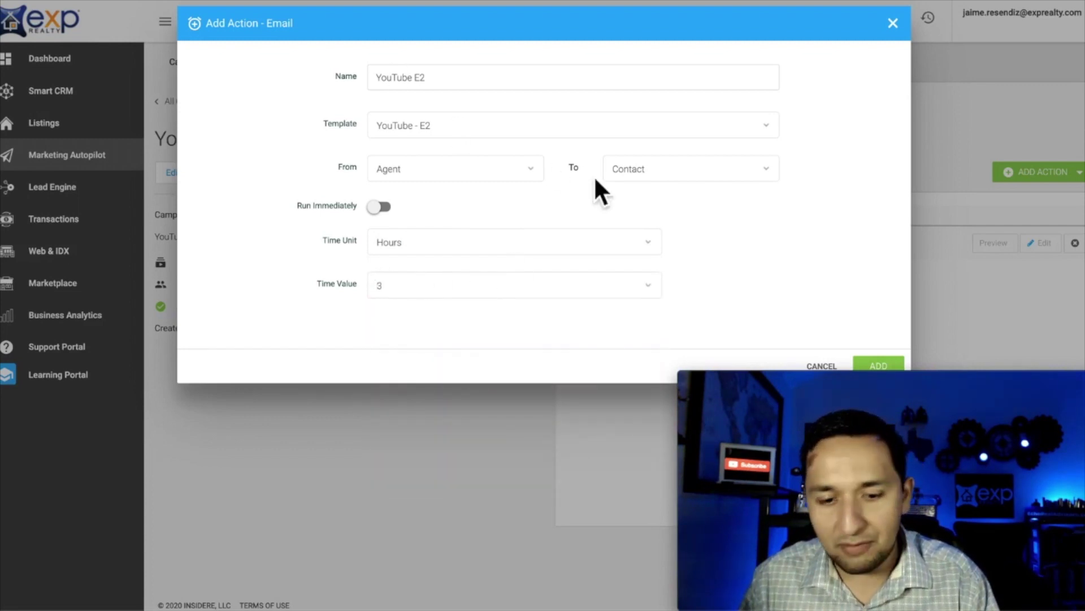
pyautogui.click(882, 365)
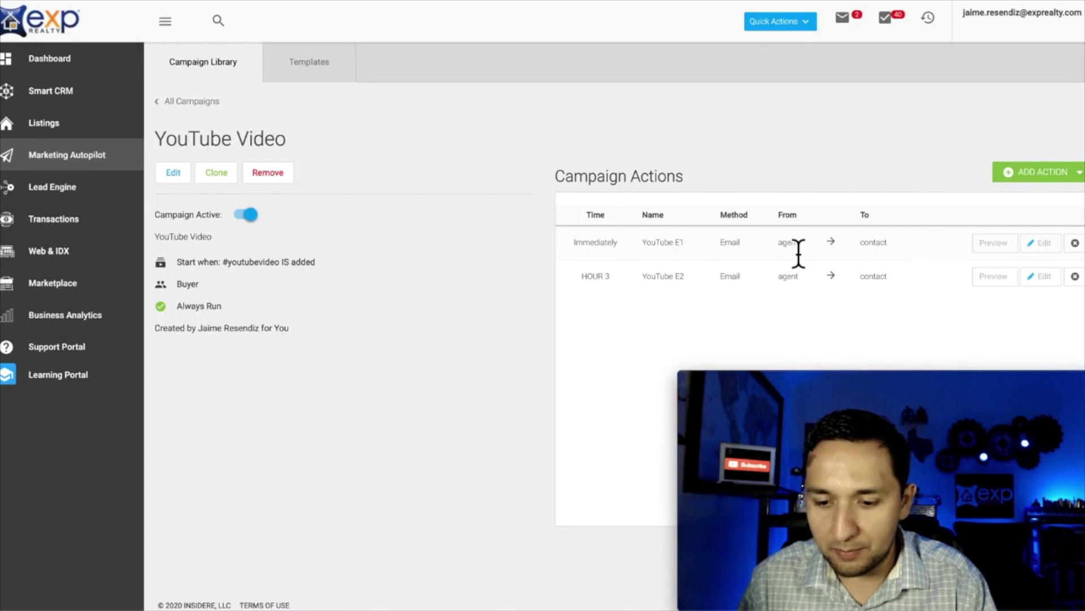
pyautogui.click(1051, 171)
# - Create a third email action named 'YouTube E3' with template YouTube - E3
pyautogui.click(1016, 194)
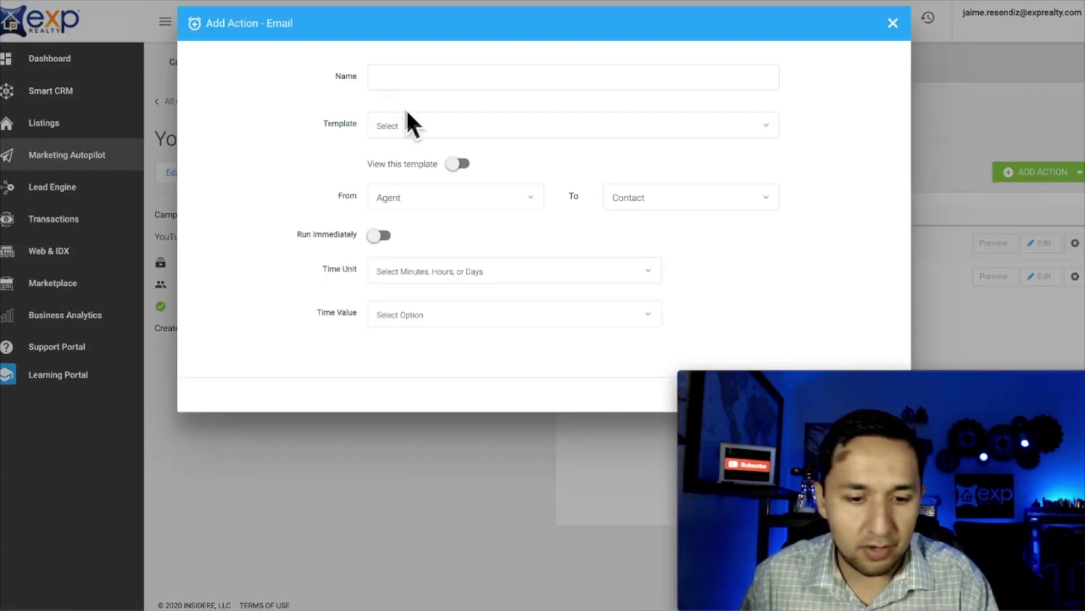
pyautogui.click(389, 82)
pyautogui.write('YoUTube')
pyautogui.press('BackSpace')
pyautogui.press('BackSpace')
pyautogui.press('BackSpace')
pyautogui.press('BackSpace')
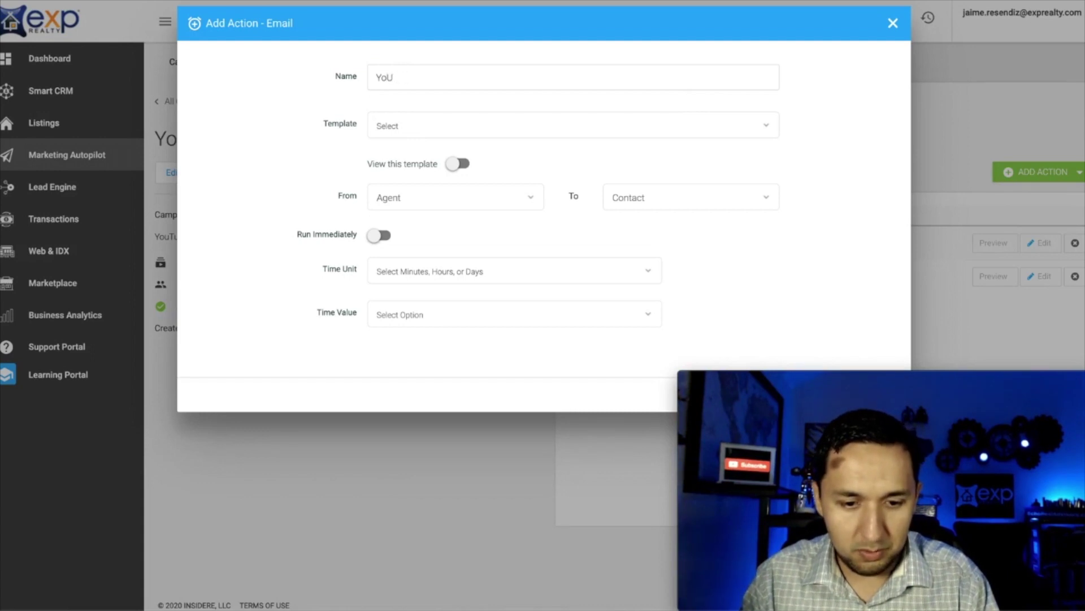
pyautogui.write('Tube E3')
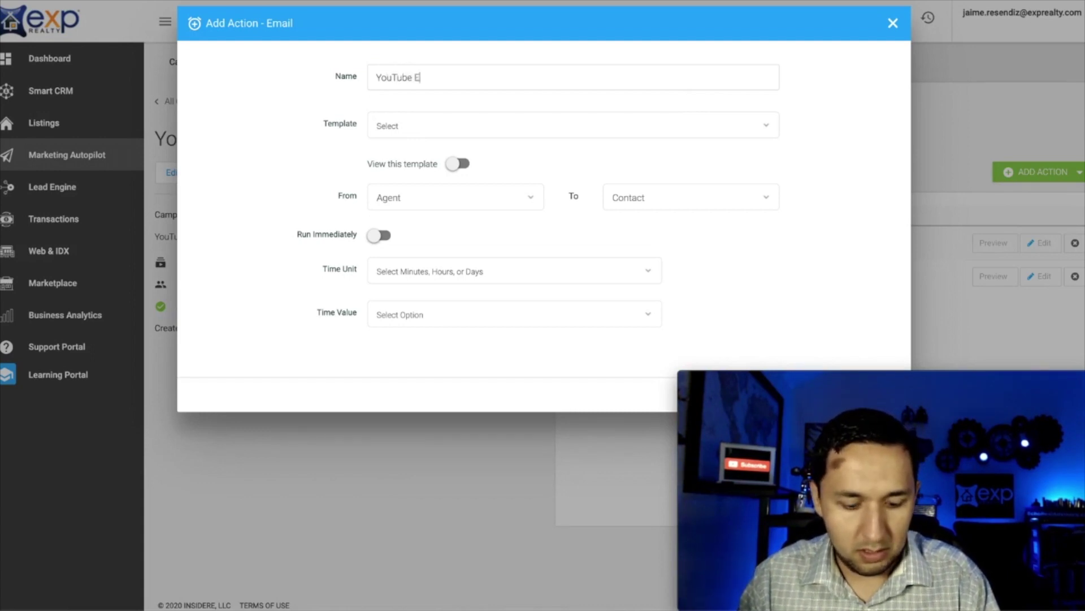
pyautogui.click(390, 126)
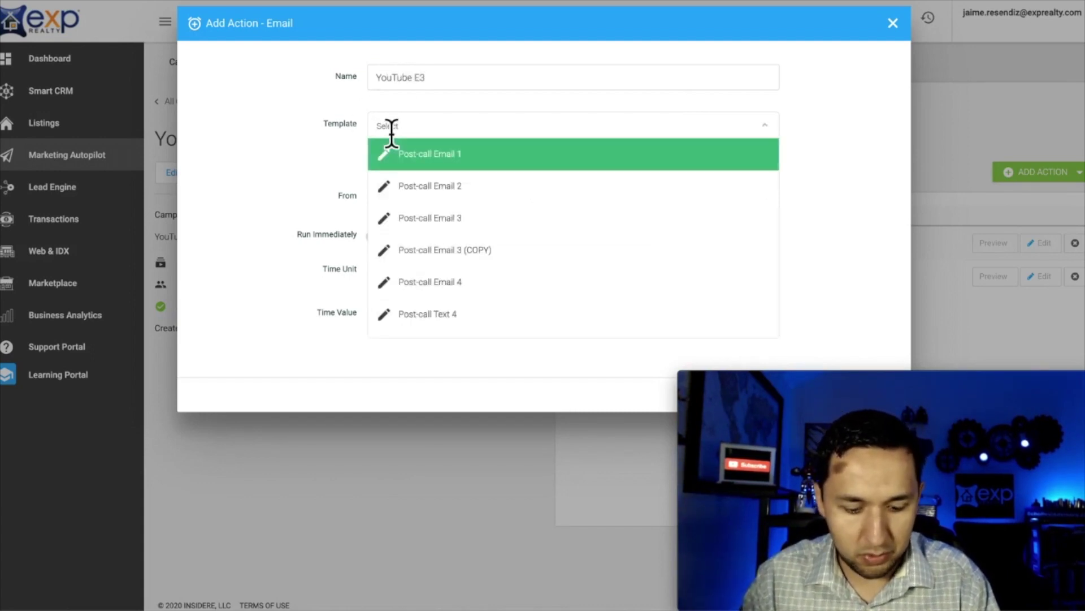
pyautogui.write('youtube')
pyautogui.click(432, 222)
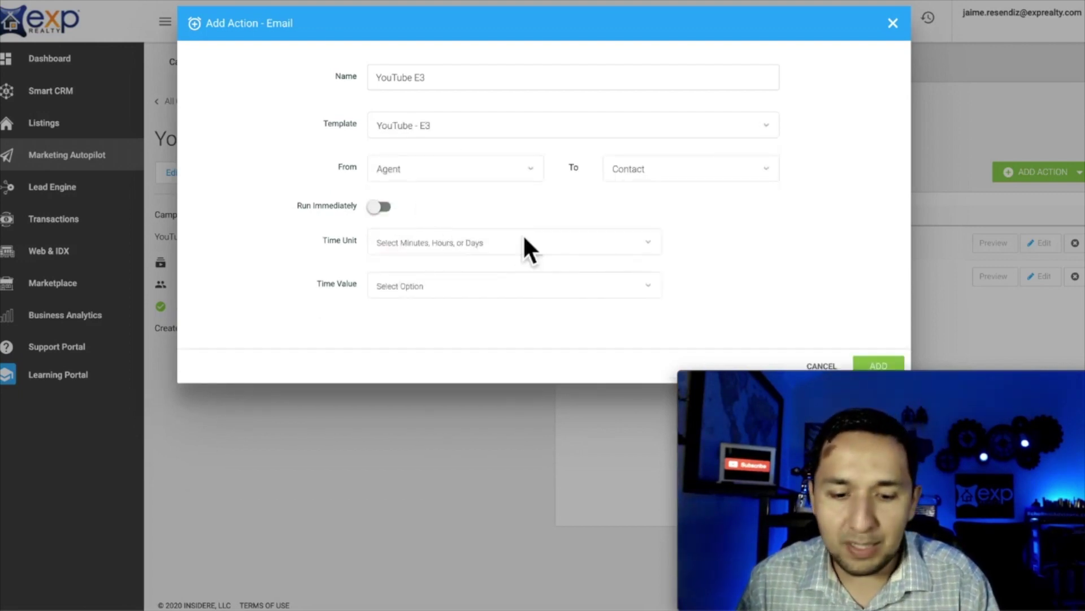
# - Delay YouTube E3 by 1 day, add it, and start a new SMS action
pyautogui.click(497, 249)
pyautogui.click(395, 338)
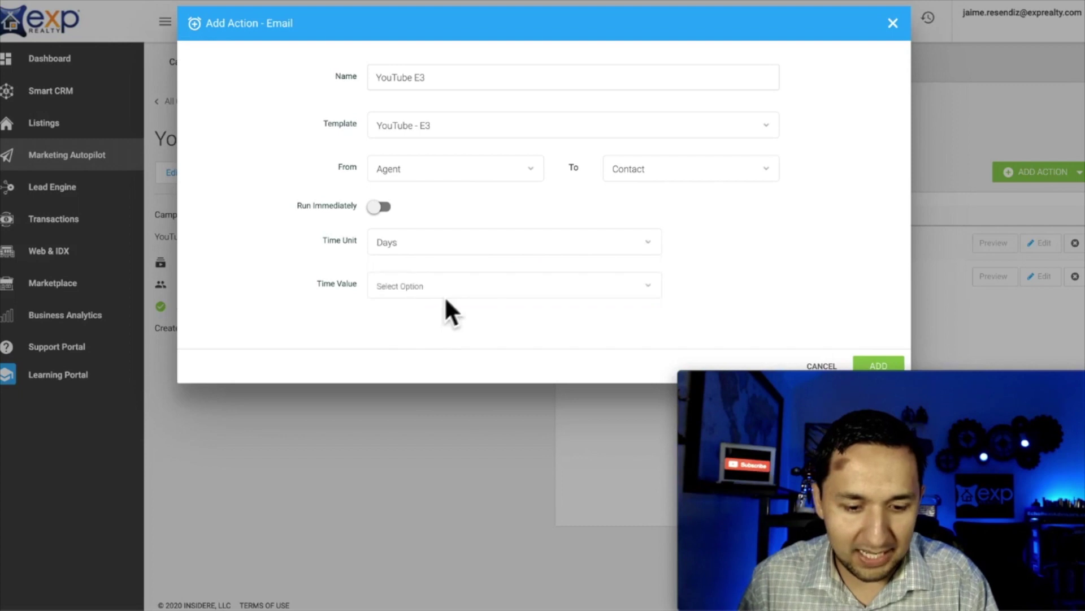
pyautogui.click(447, 287)
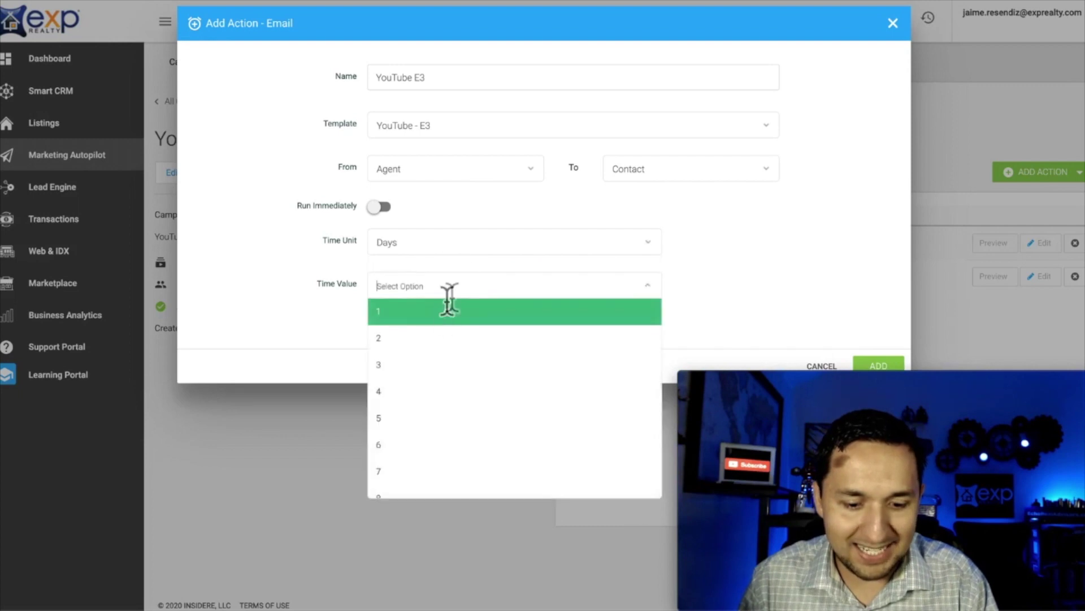
pyautogui.click(408, 331)
pyautogui.click(881, 366)
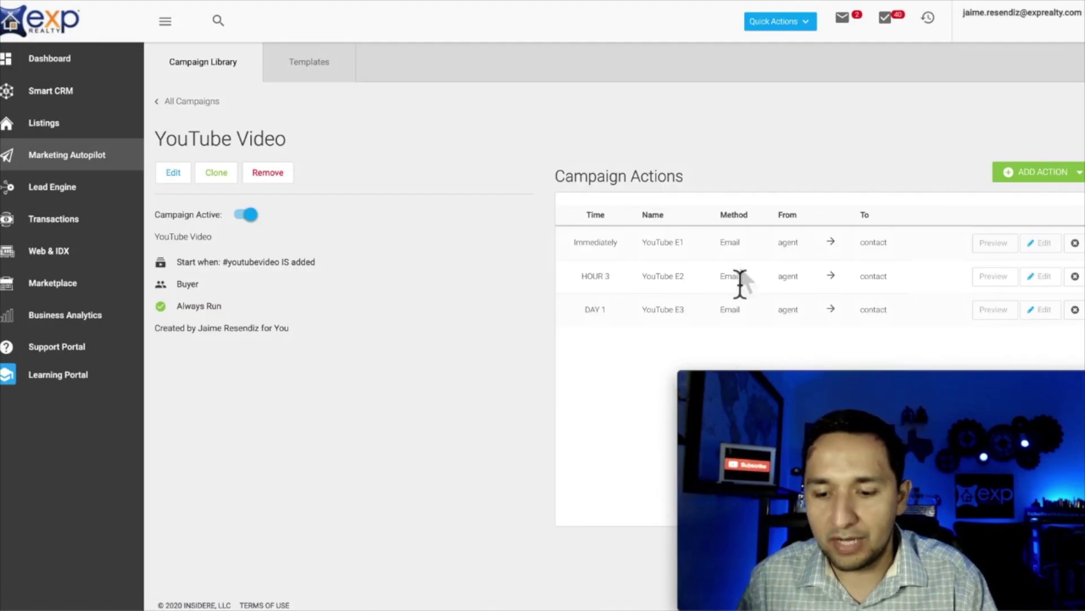
pyautogui.click(1030, 174)
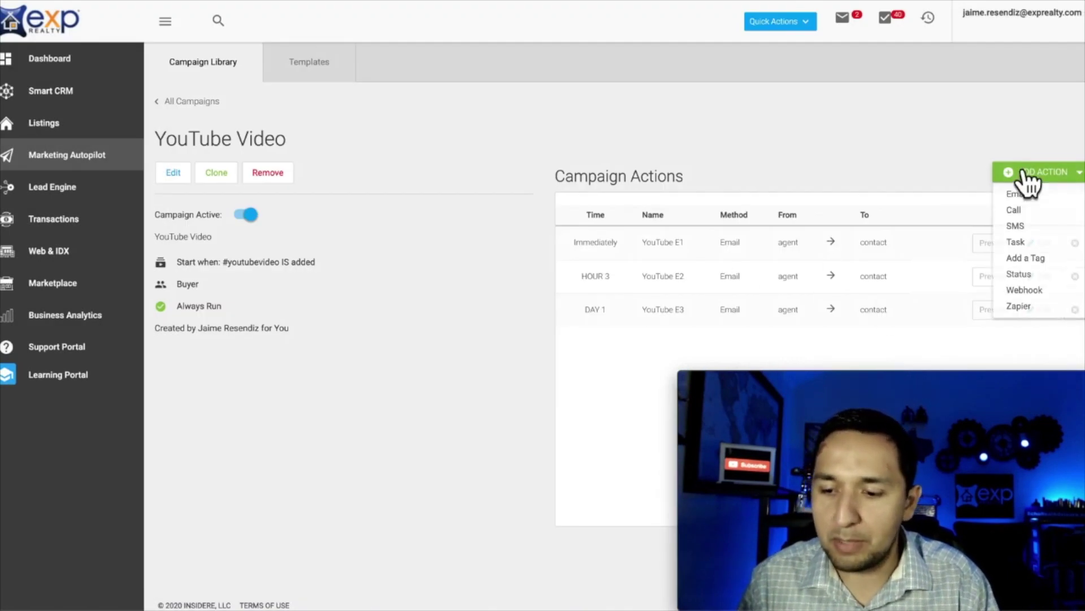
pyautogui.click(1022, 226)
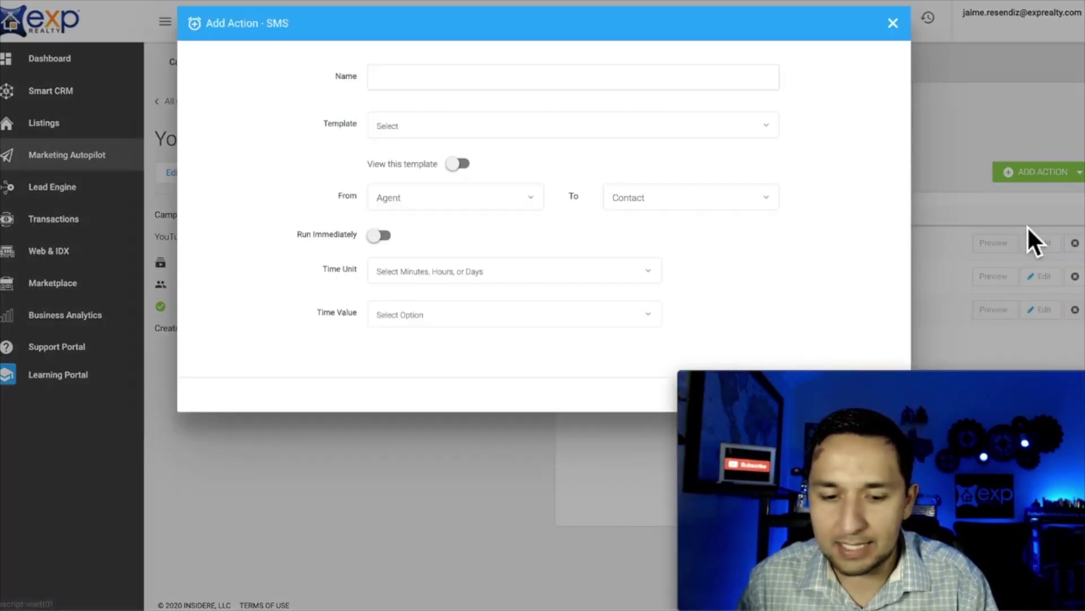
# - Add text action 'YouTube - T1' with template YouTube - T1, set to Run Immediately
pyautogui.click(441, 92)
pyautogui.write('YouTube - T1')
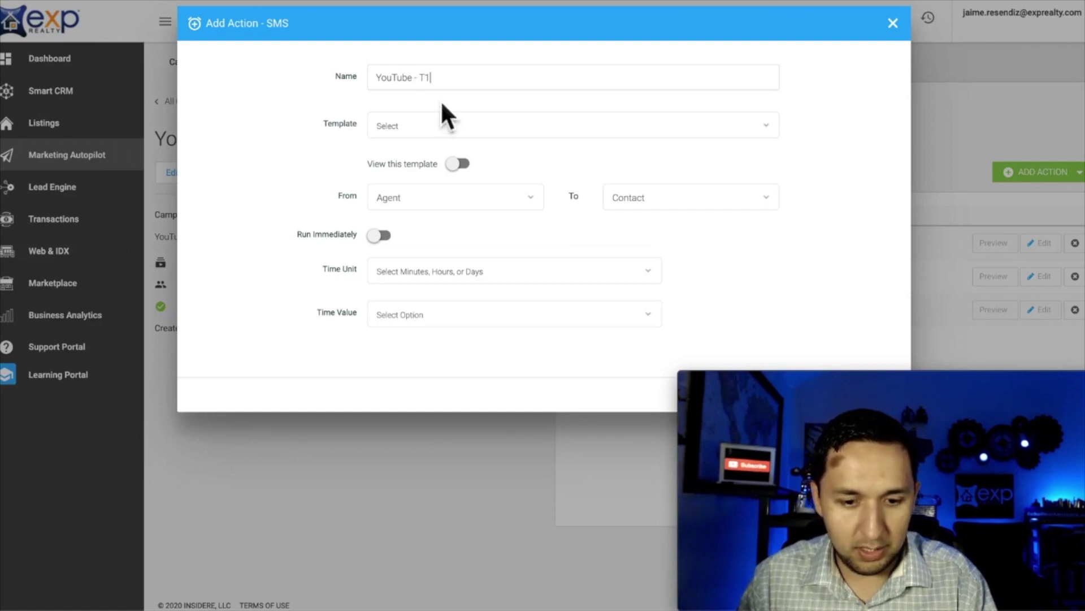
pyautogui.click(426, 129)
pyautogui.write('t')
pyautogui.write('youtubt')
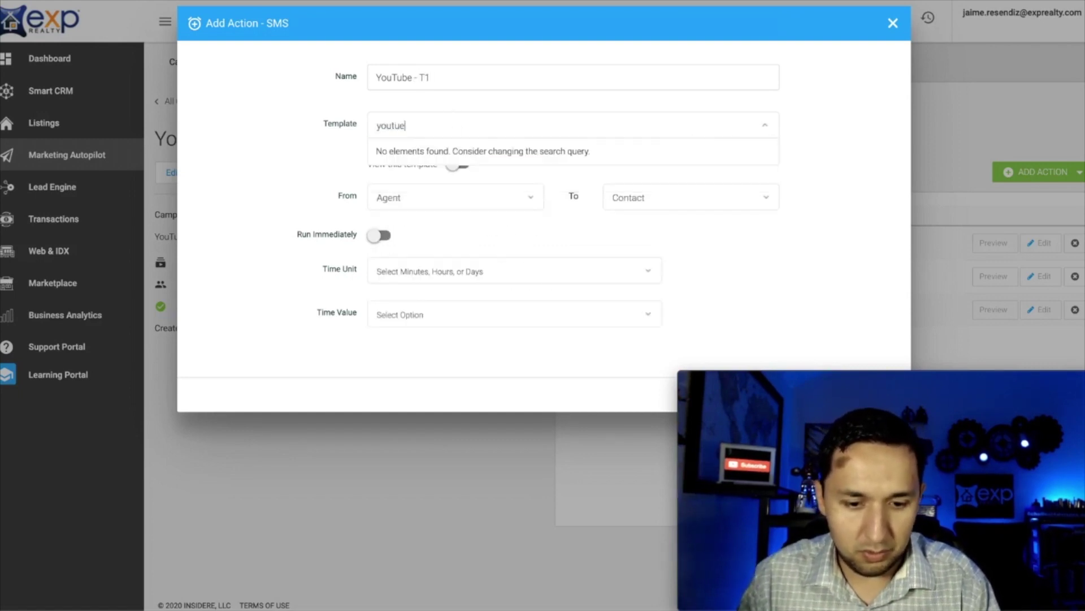
pyautogui.press('BackSpace')
pyautogui.press('BackSpace')
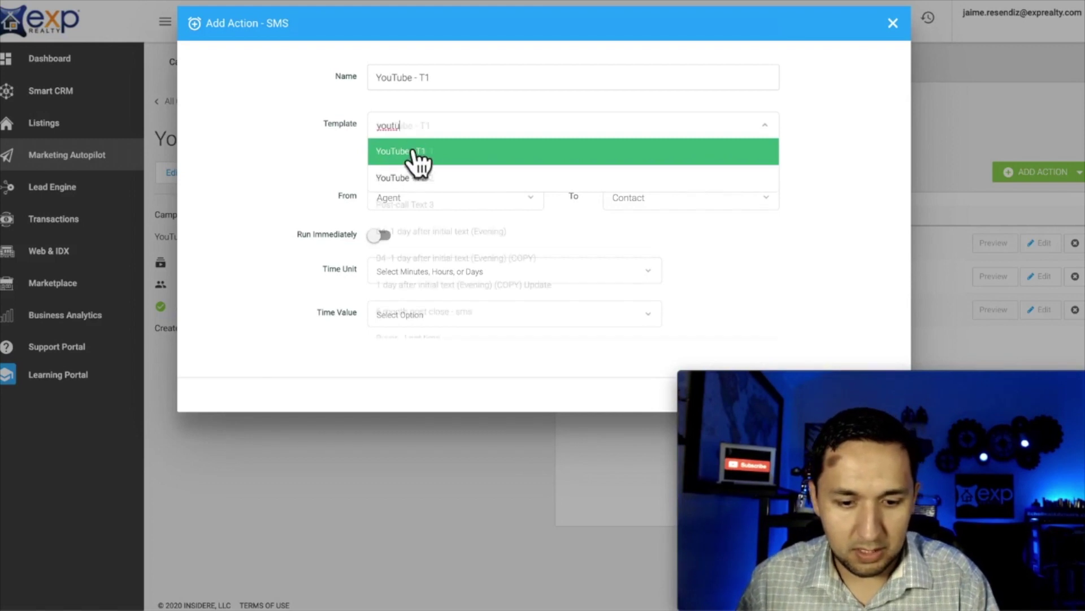
pyautogui.click(420, 151)
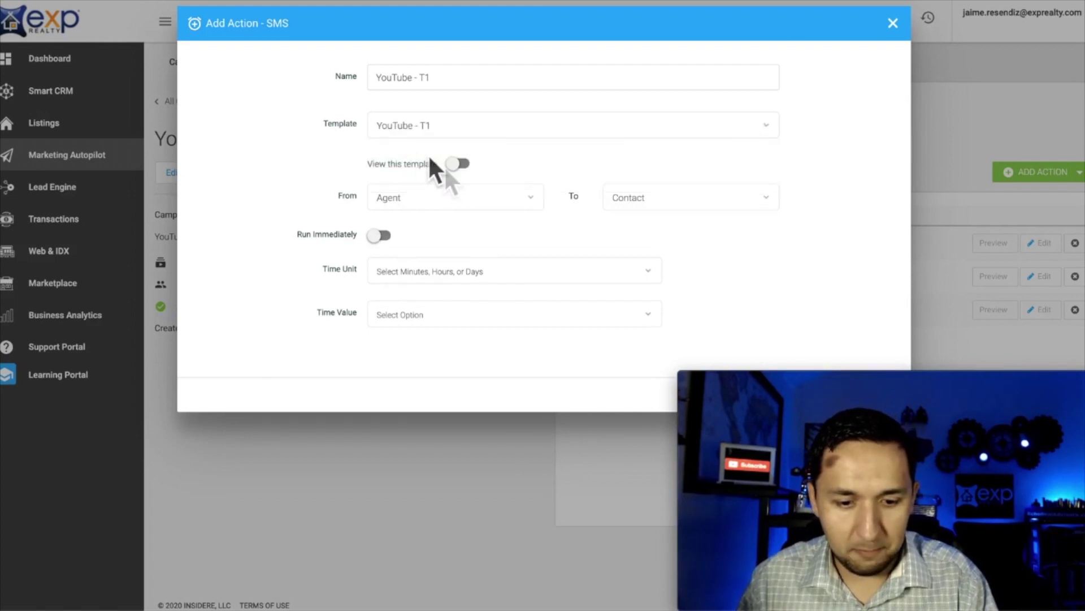
pyautogui.click(379, 235)
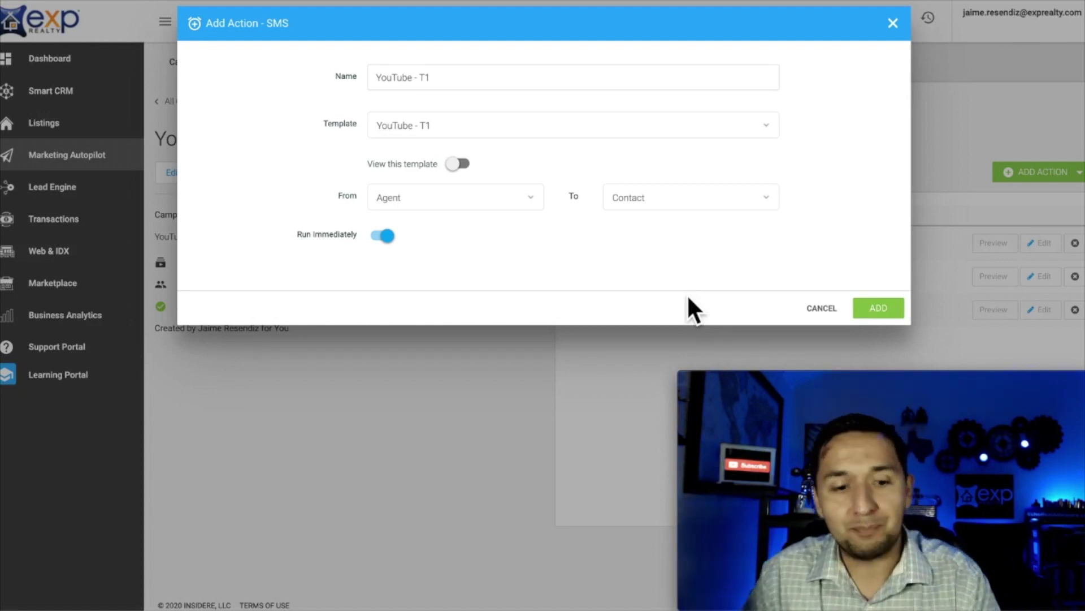
pyautogui.click(878, 309)
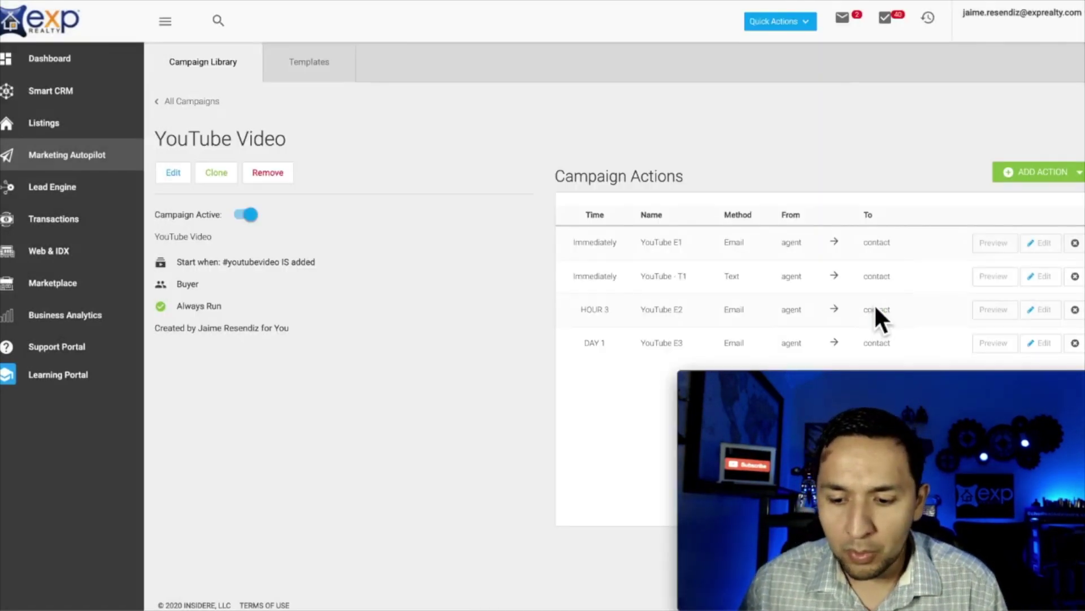
# - Start a new SMS action 'YouTube T2' with template YouTube - T2
pyautogui.click(1037, 174)
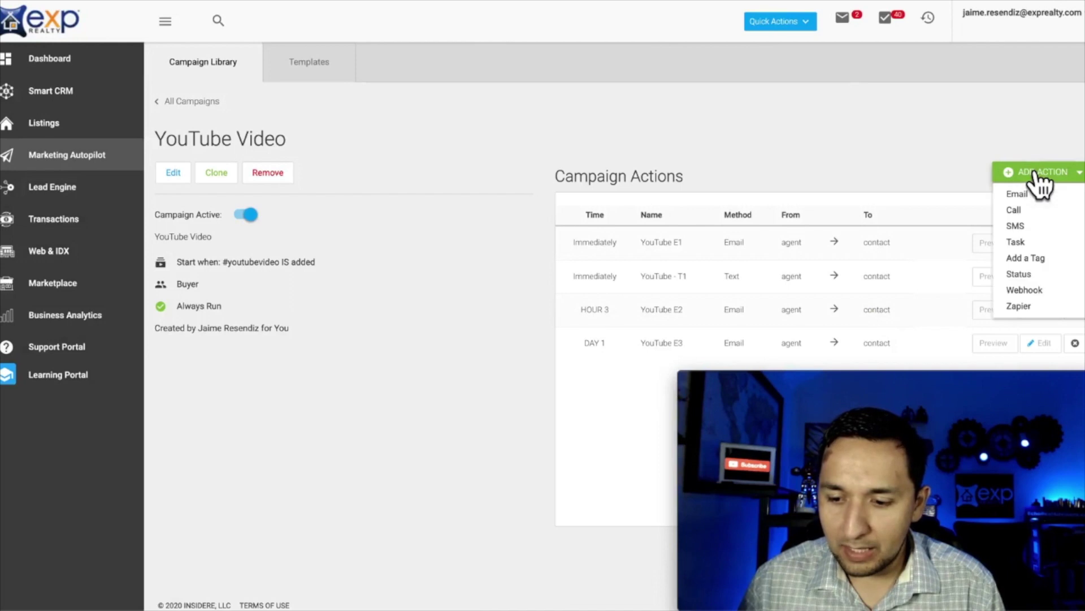
pyautogui.click(1016, 226)
pyautogui.click(430, 92)
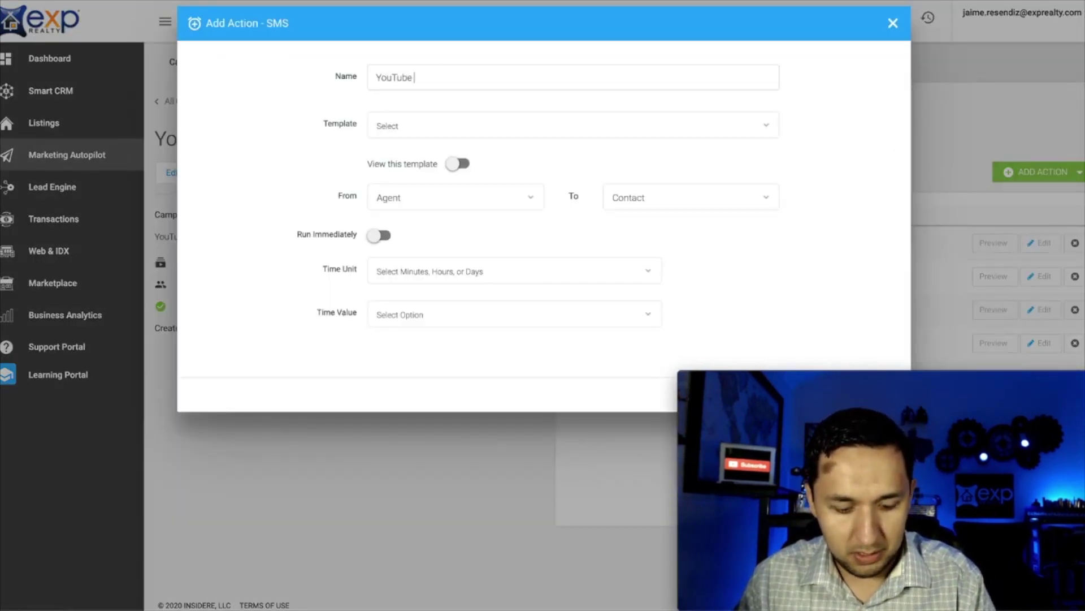
pyautogui.click(447, 126)
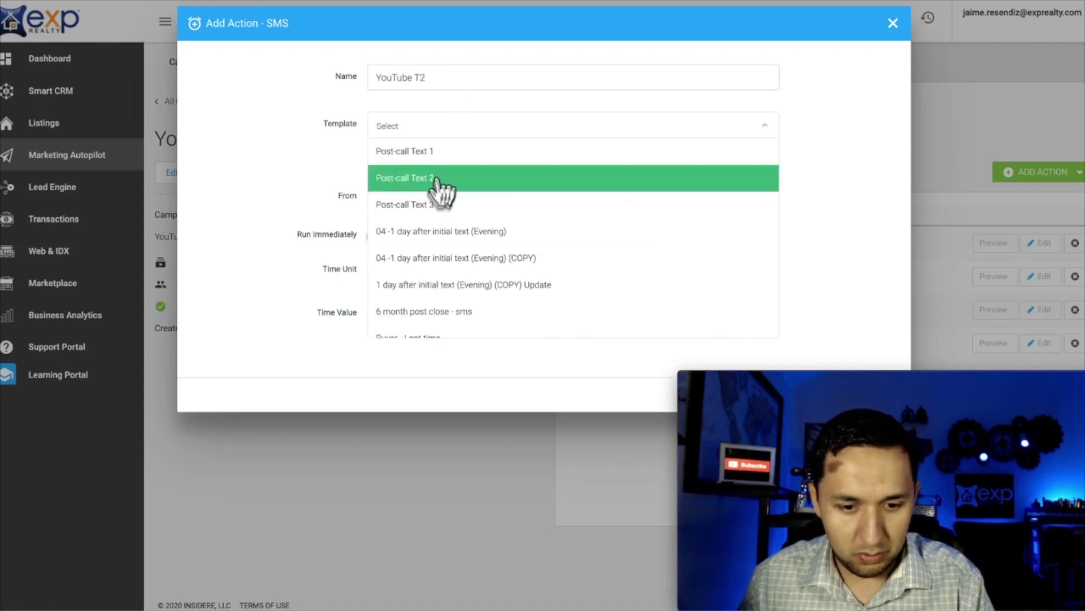
pyautogui.click(323, 120)
pyautogui.click(444, 130)
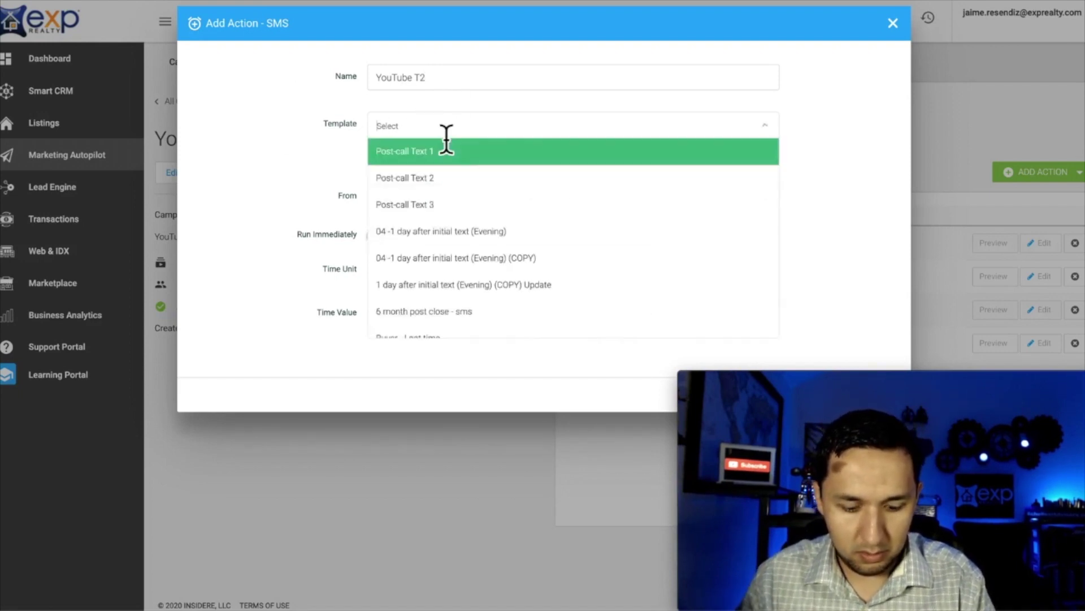
pyautogui.write('youtu')
pyautogui.click(443, 179)
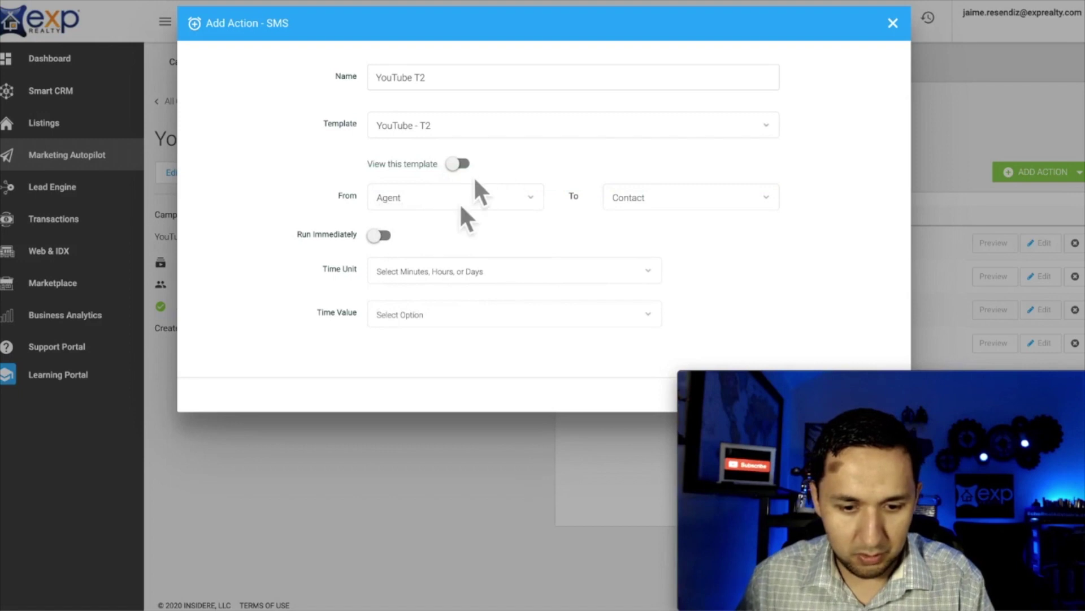
# - Delay the YouTube T2 text by 4 minutes and add it to the campaign
pyautogui.click(458, 280)
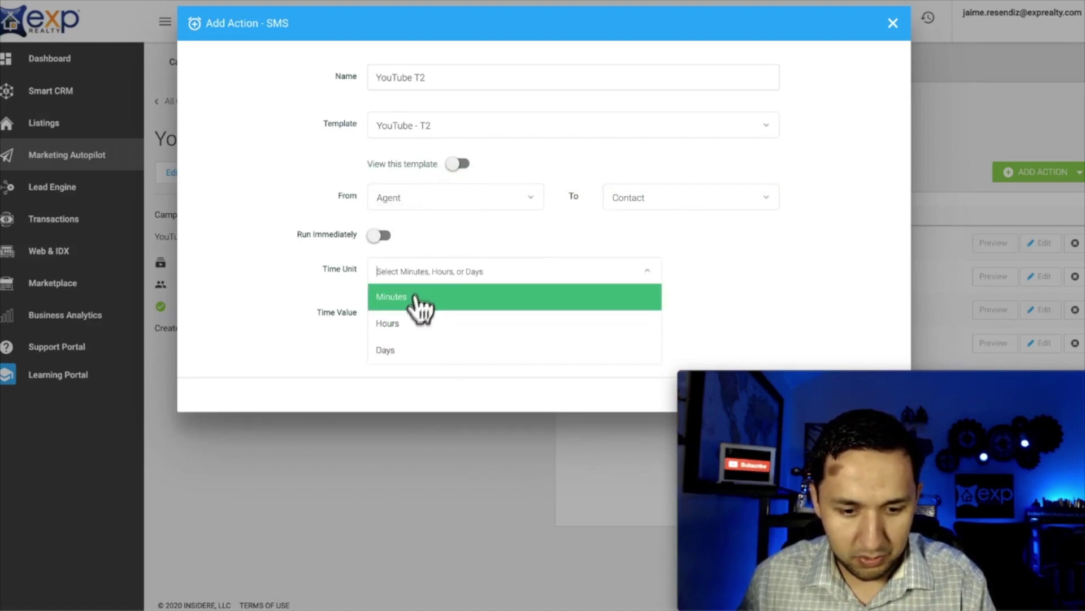
pyautogui.click(396, 297)
pyautogui.click(432, 317)
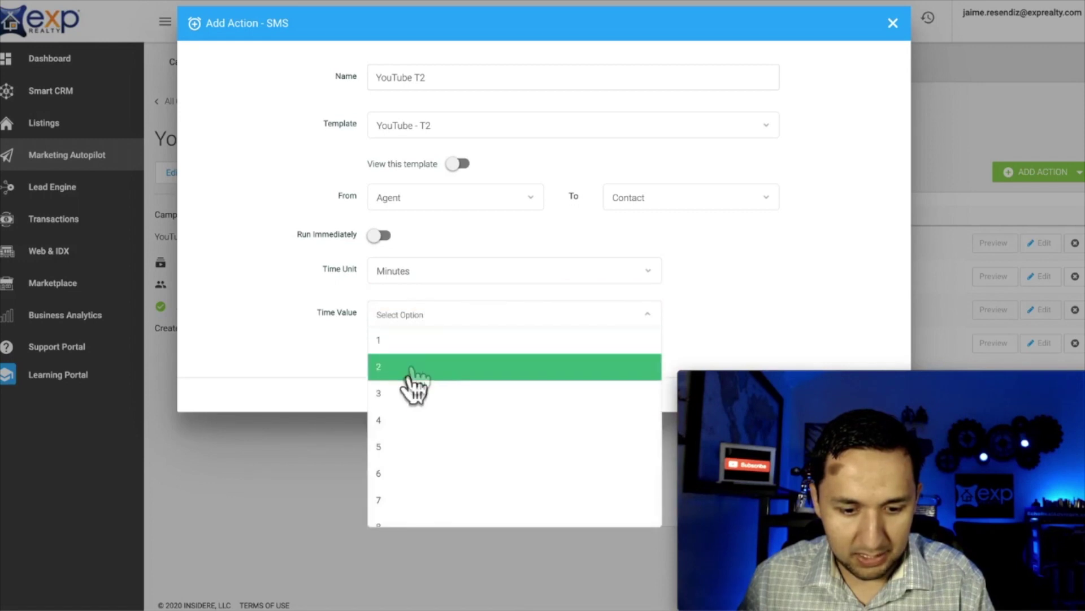
pyautogui.click(405, 425)
pyautogui.scroll(-2, 627, 324)
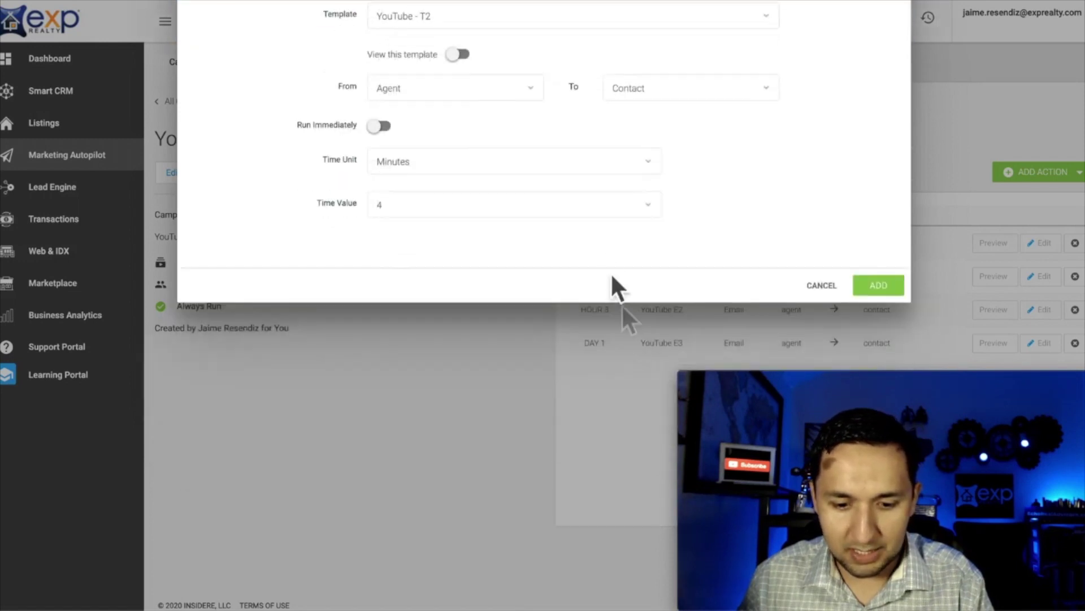
pyautogui.click(874, 285)
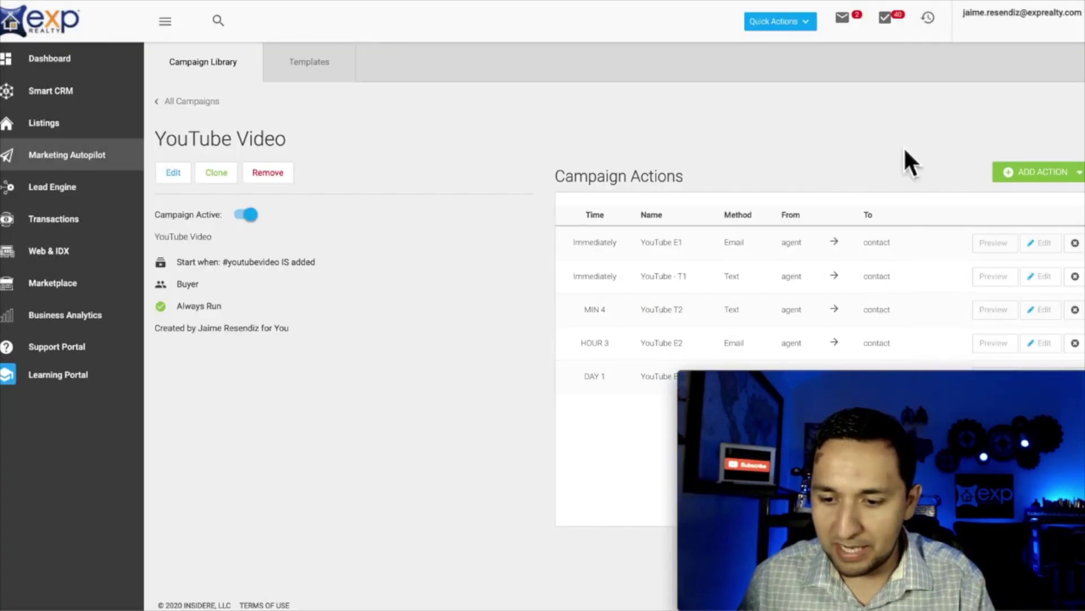
# - Start a Task action using template YouTube - Task1, leaving Run Immediately off
pyautogui.click(1055, 172)
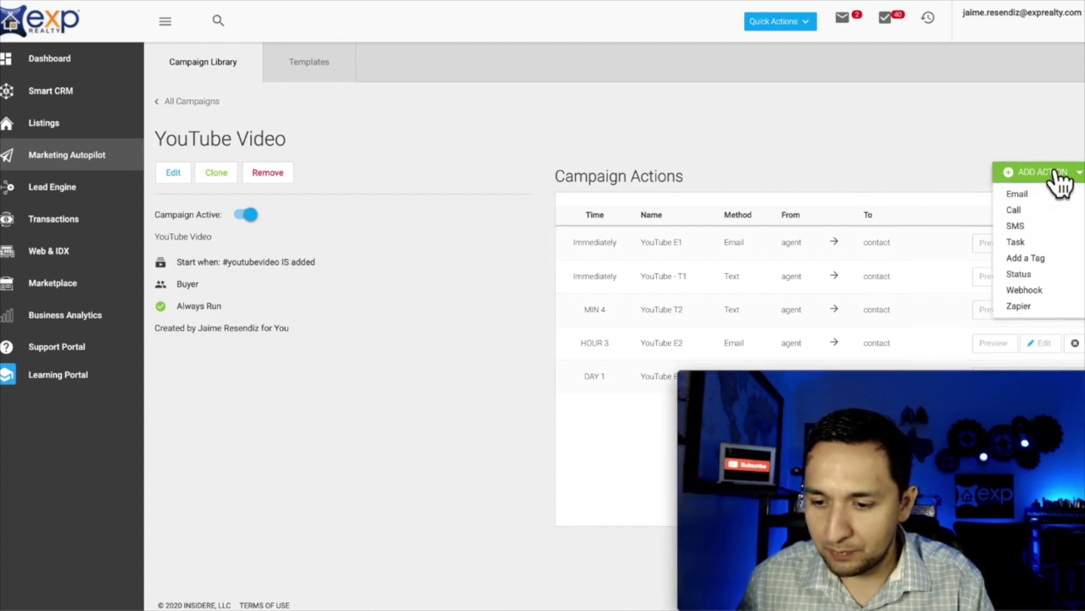
pyautogui.click(1017, 242)
pyautogui.click(464, 78)
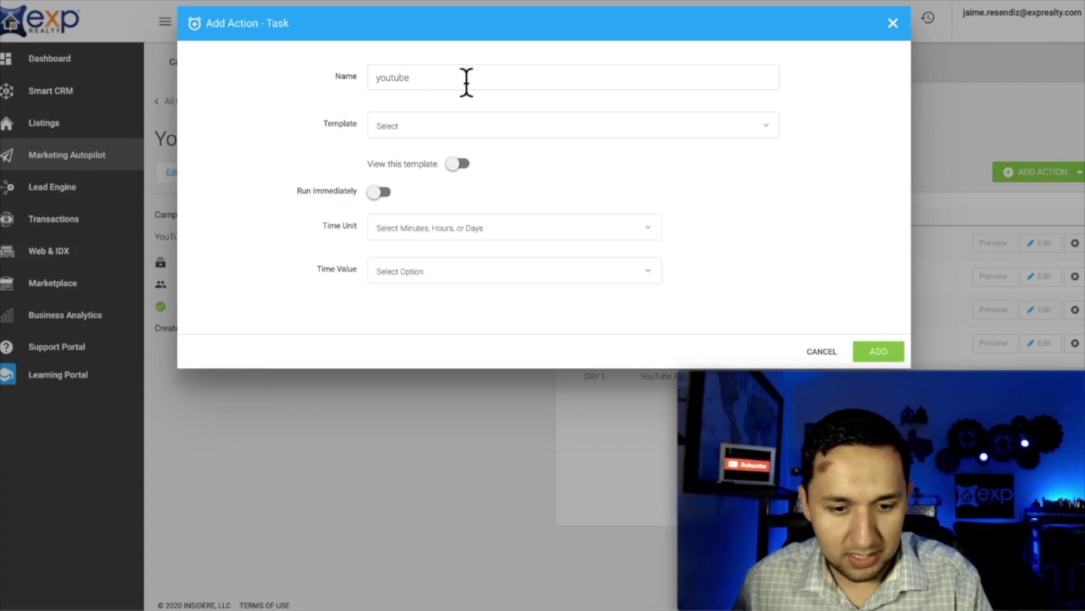
pyautogui.write('youtube')
pyautogui.press('BackSpace')
pyautogui.press('BackSpace')
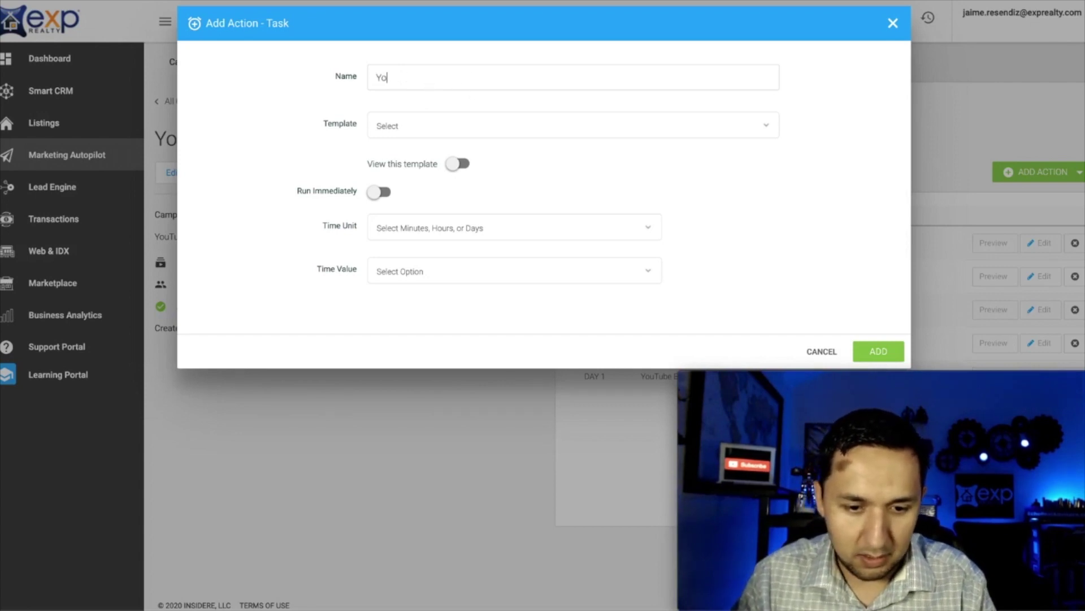
pyautogui.click(418, 126)
pyautogui.write('youtu')
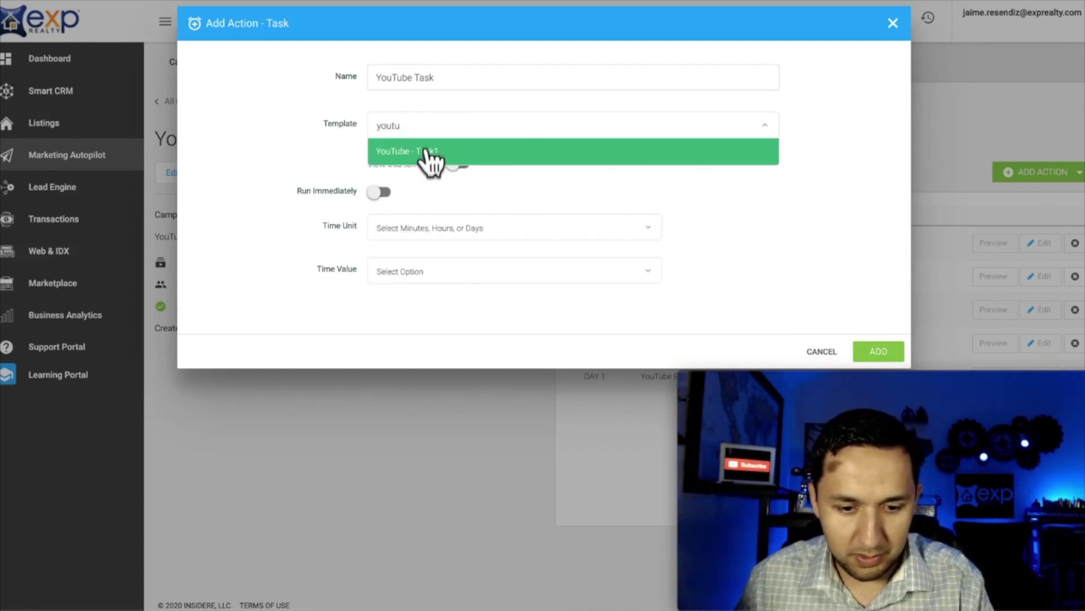
pyautogui.click(430, 154)
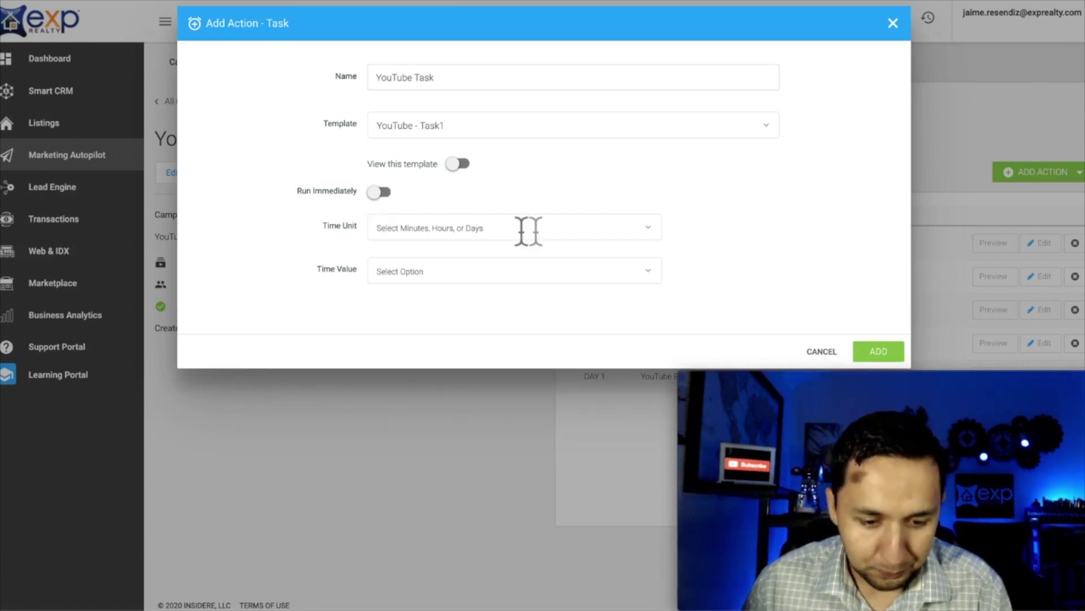
pyautogui.click(377, 193)
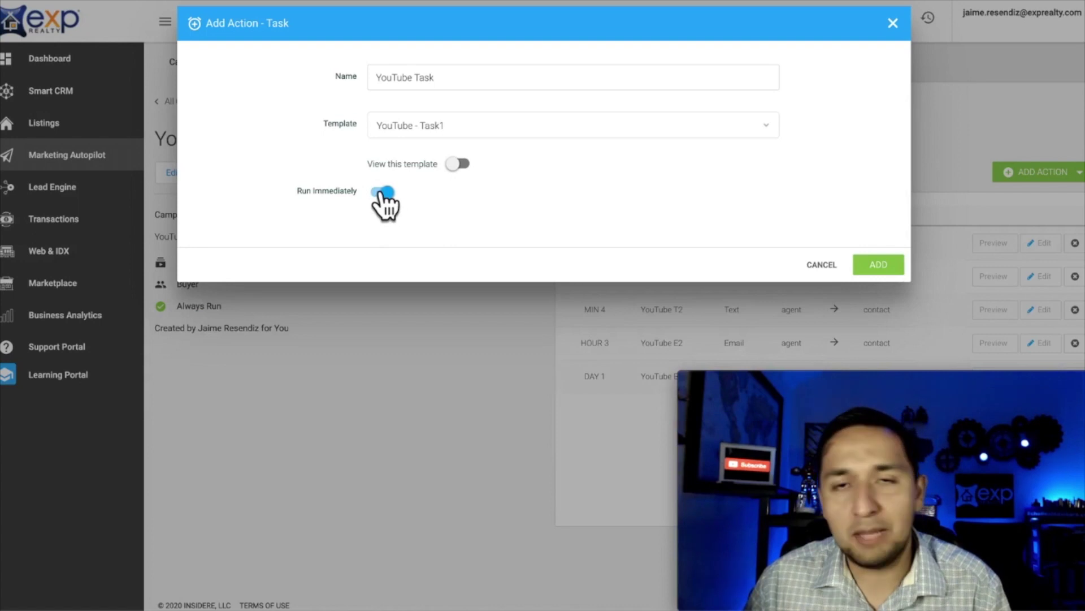
pyautogui.click(380, 194)
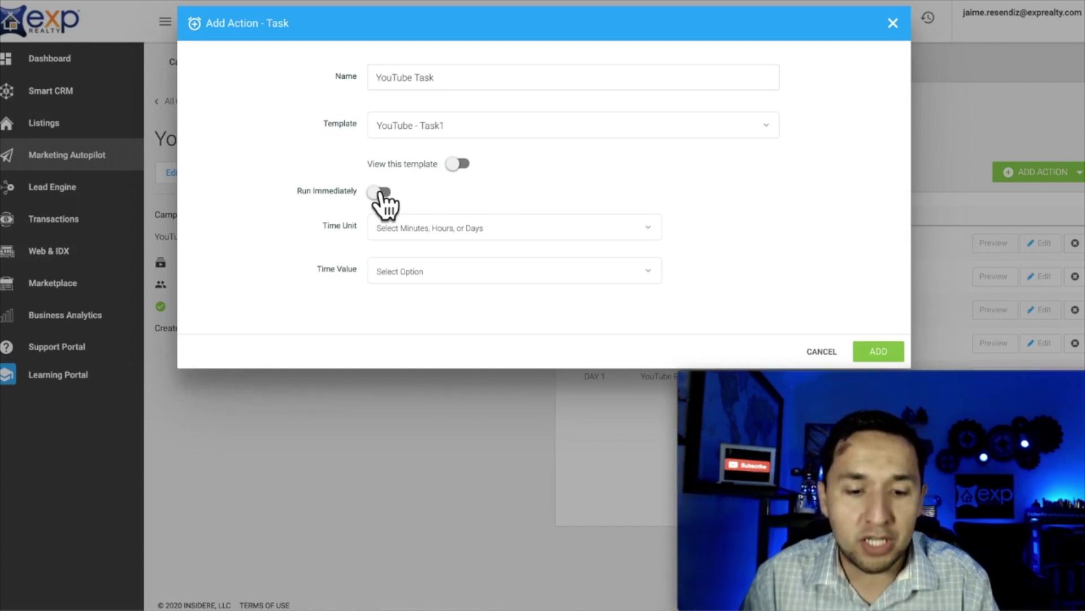
# - Delay the YouTube Task by 2 days and add it to the campaign
pyautogui.click(431, 233)
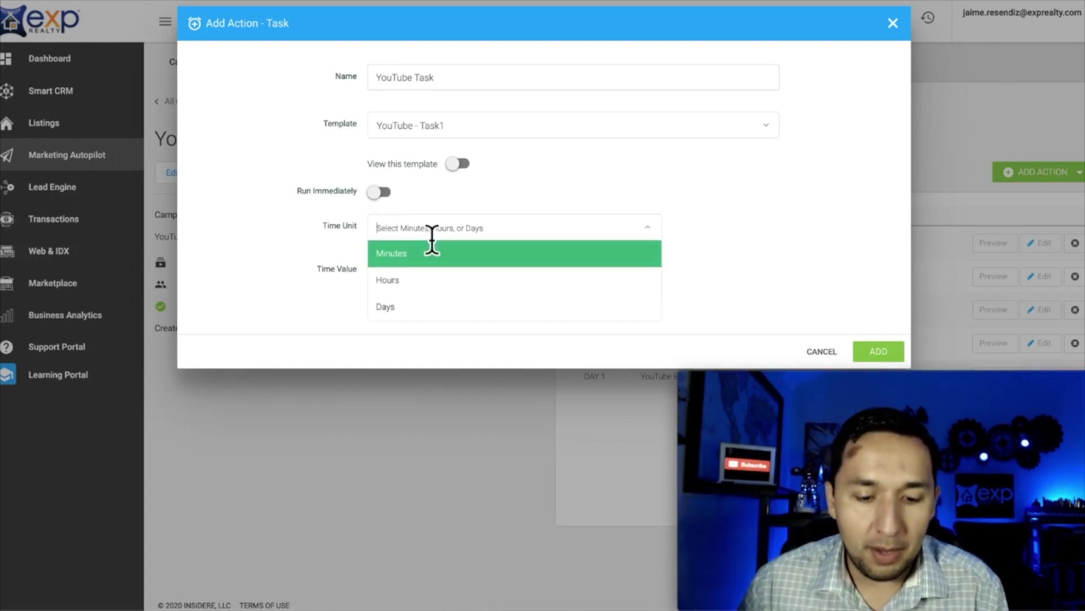
pyautogui.click(411, 305)
pyautogui.click(462, 277)
pyautogui.click(406, 327)
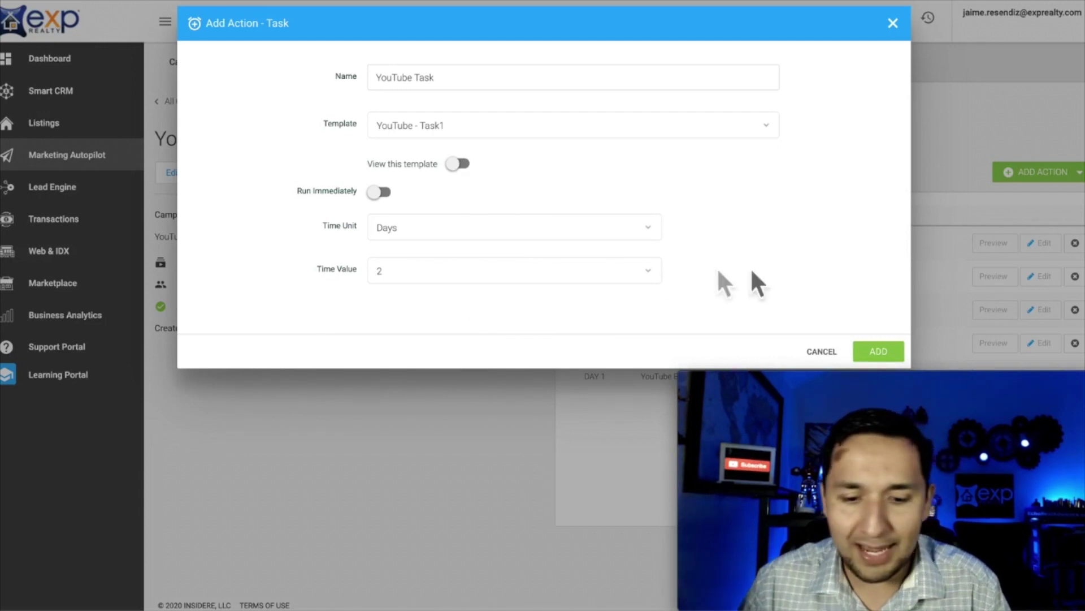
pyautogui.click(457, 164)
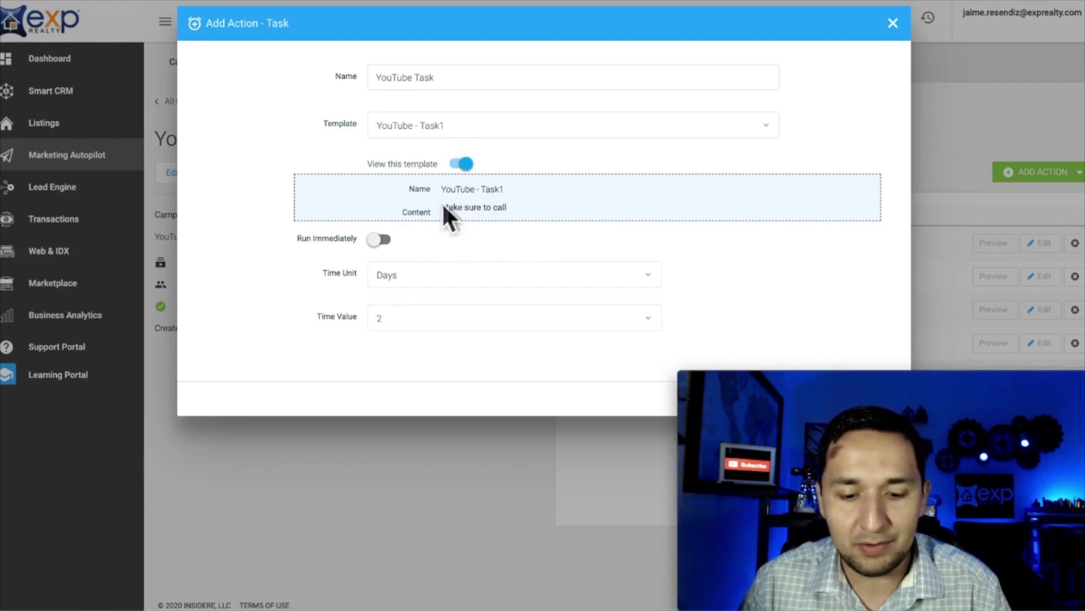
pyautogui.click(458, 163)
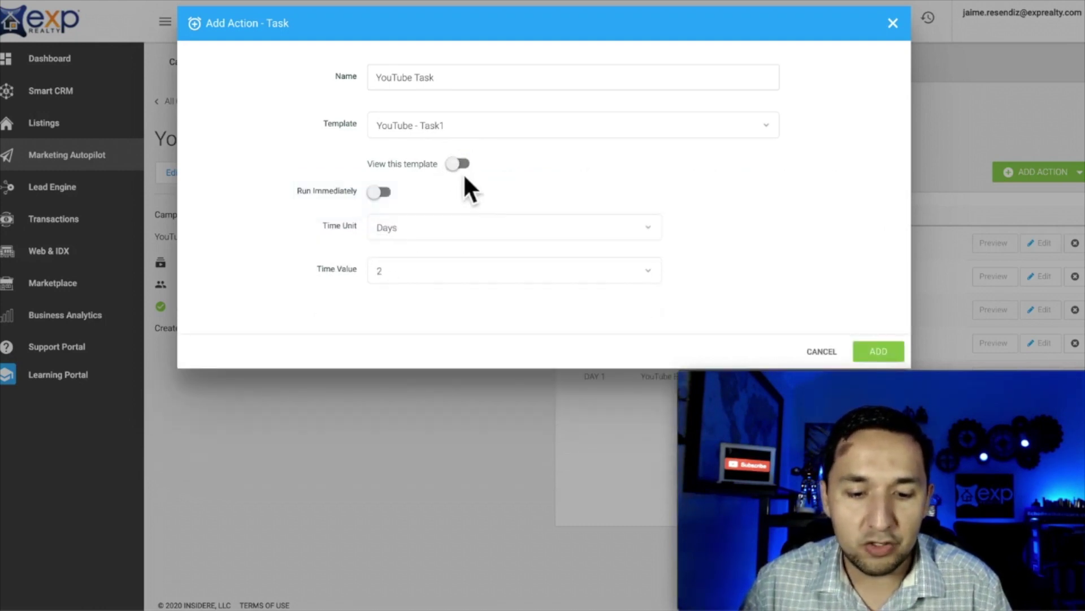
pyautogui.click(876, 350)
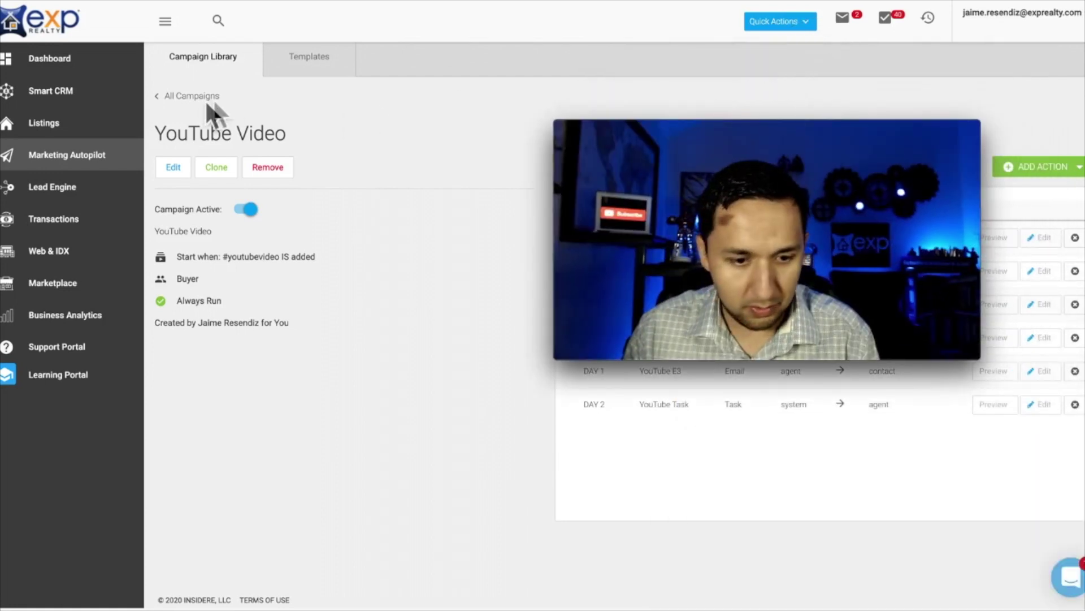
# - Return to My Library via All Campaigns, showing YouTube Video active with 6 touches
pyautogui.click(168, 97)
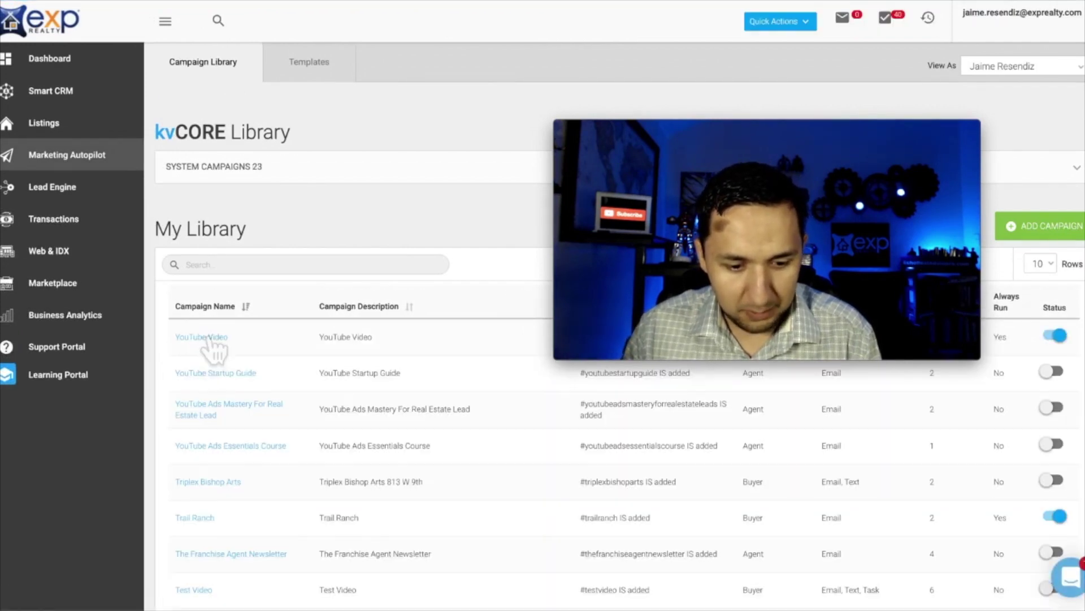
pyautogui.moveTo(722, 131); pyautogui.dragTo(848, 370)
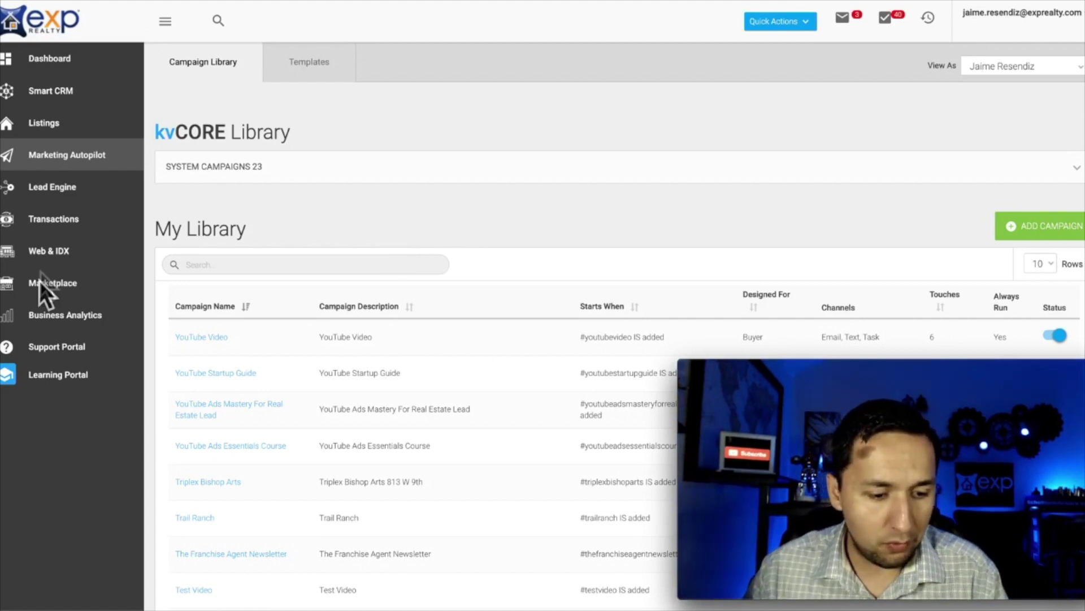
# - Add Api Nation Integrations from the Marketplace and choose the Facebook Lead Ads integration
pyautogui.click(56, 293)
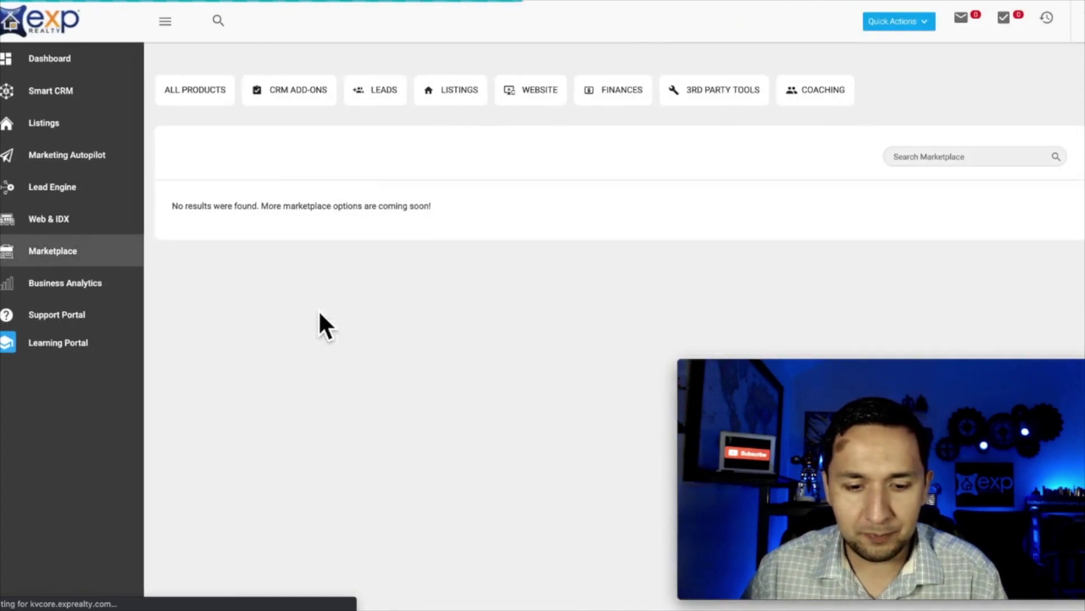
pyautogui.scroll(-5, 319, 314)
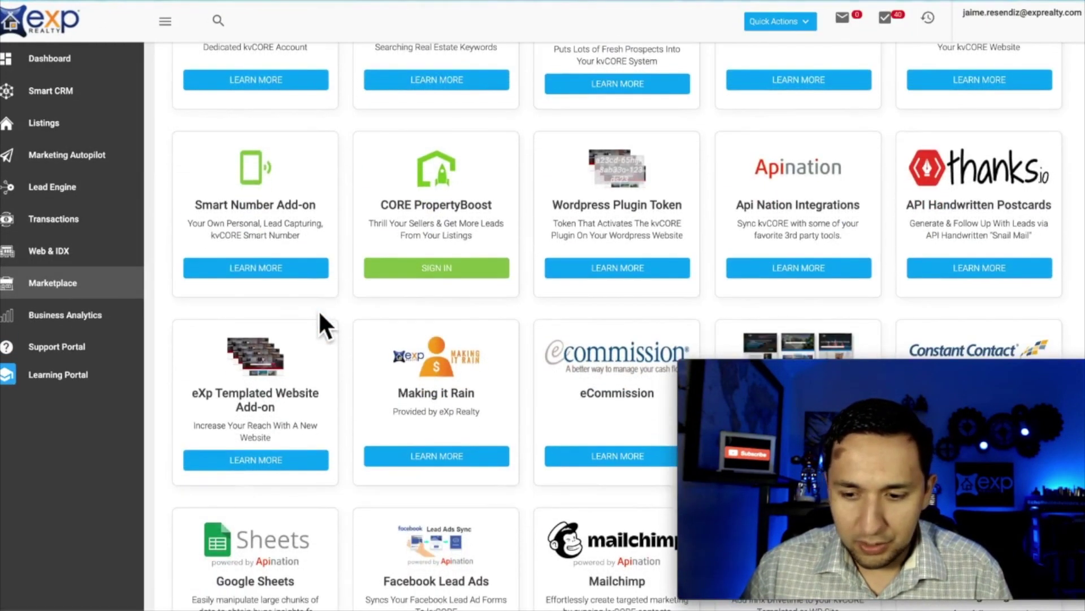
pyautogui.scroll(-2, 320, 314)
pyautogui.click(794, 180)
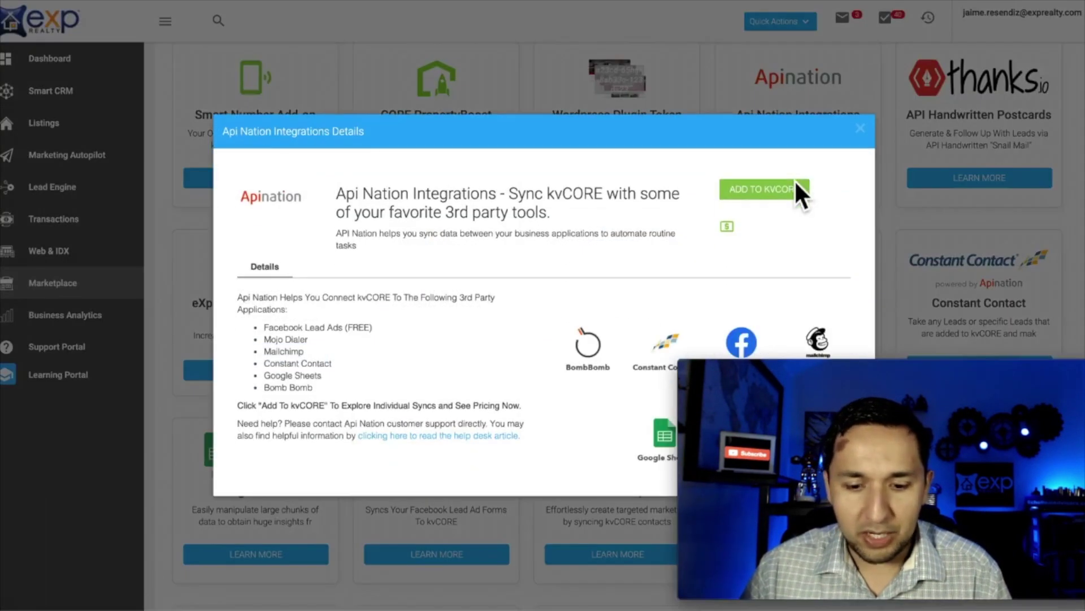
pyautogui.click(766, 192)
pyautogui.scroll(-4, 543, 209)
pyautogui.scroll(-5, 544, 209)
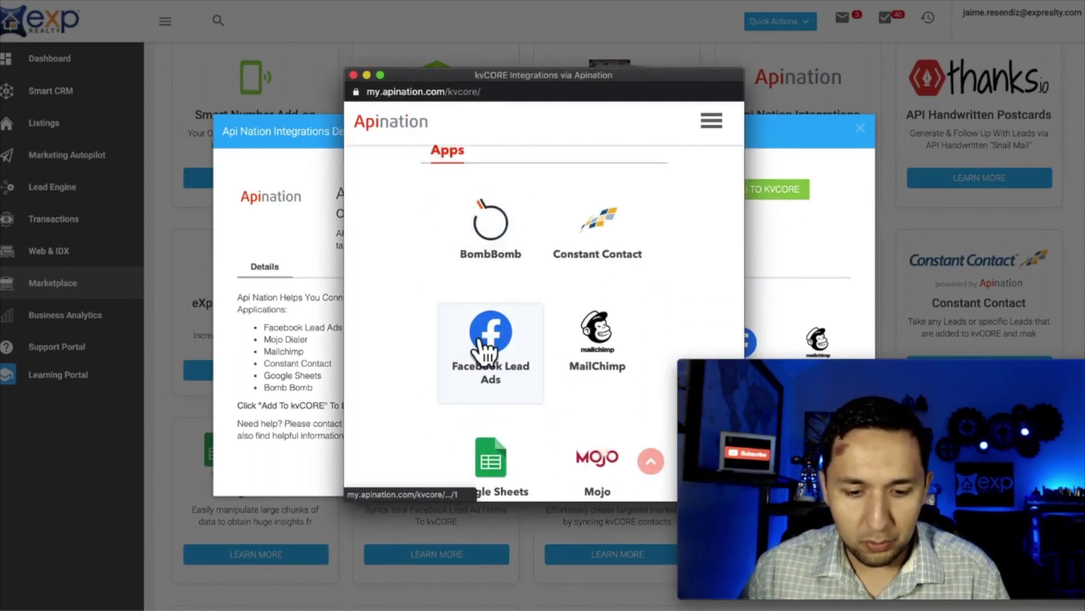
pyautogui.click(485, 342)
# - Log in with the kvCORE username and continue with the chosen Facebook account
pyautogui.scroll(-3, 485, 333)
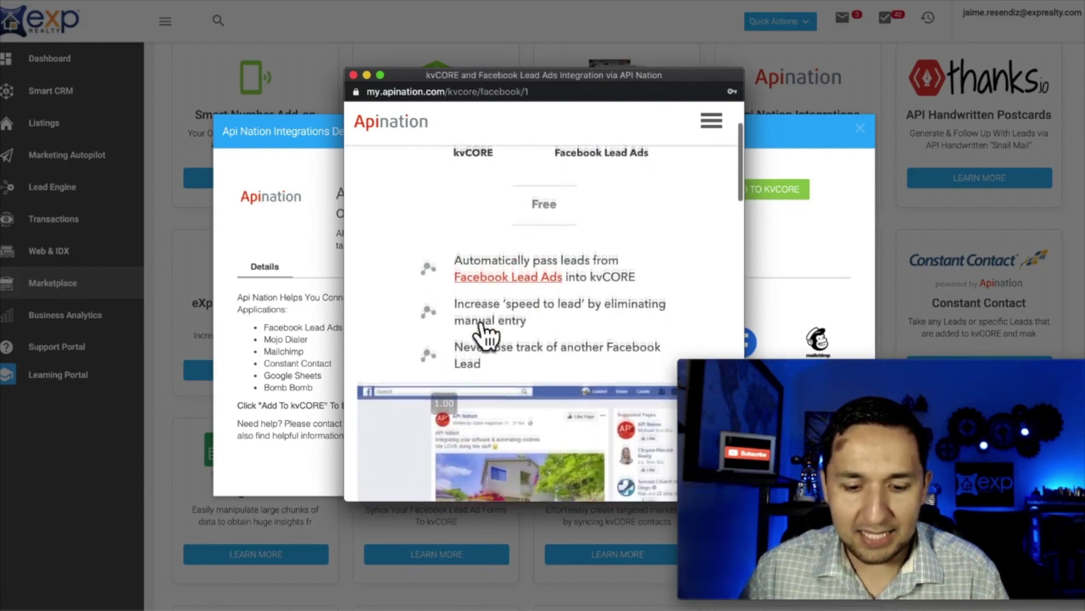
pyautogui.scroll(2, 485, 334)
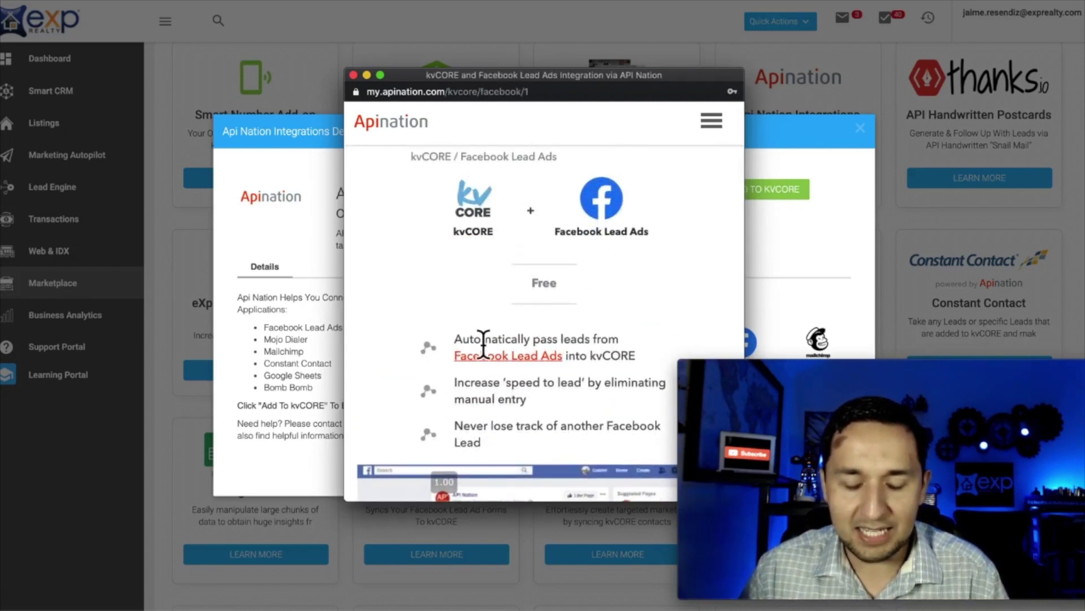
pyautogui.scroll(-1, 483, 343)
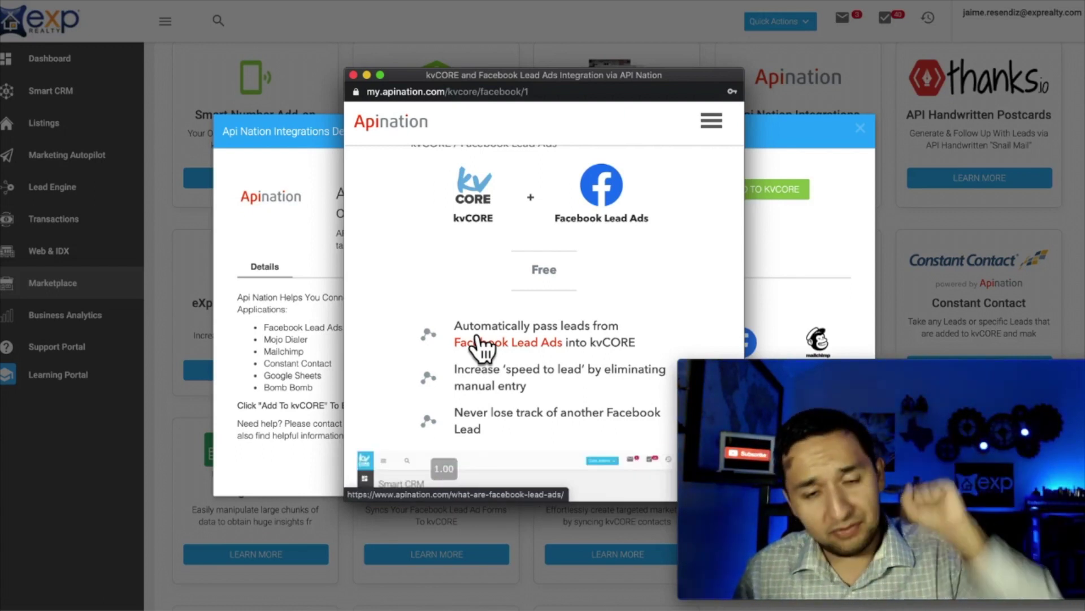
pyautogui.scroll(-12, 483, 338)
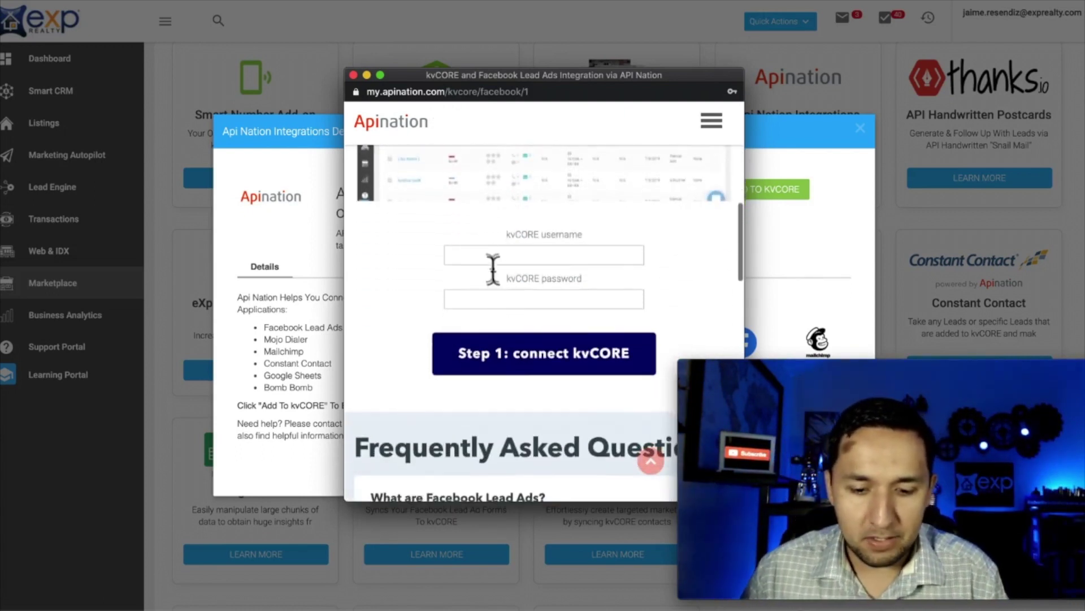
pyautogui.write('j')
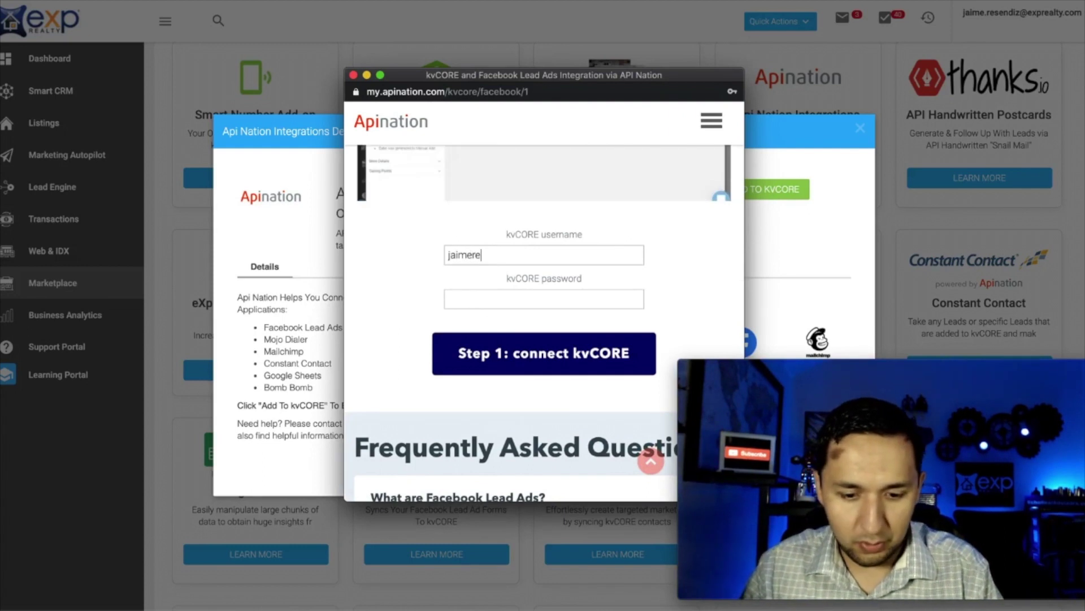
pyautogui.write('aimer')
pyautogui.press('Return')
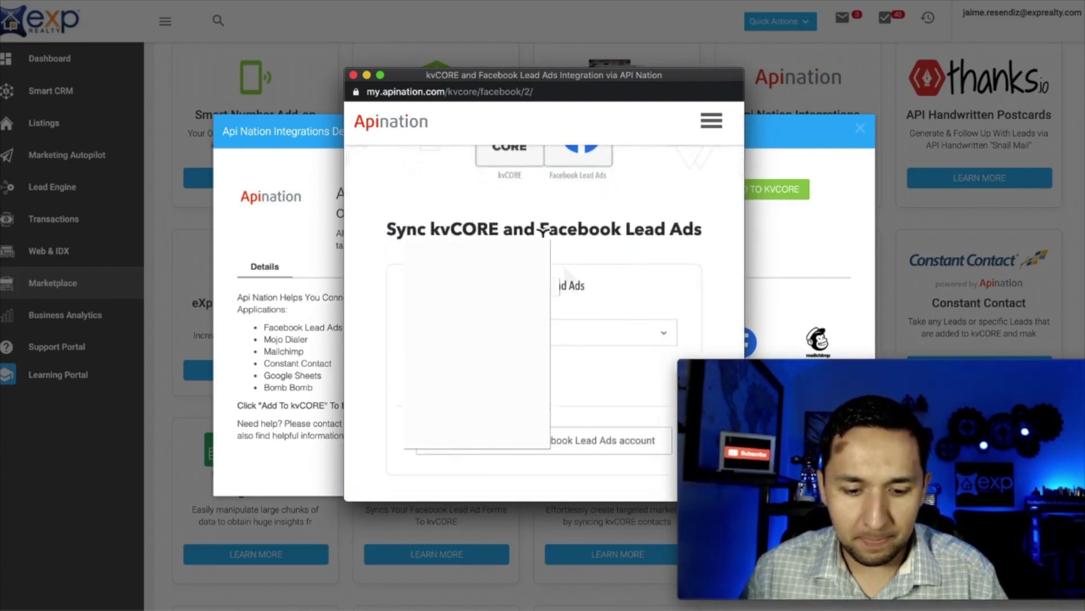
pyautogui.click(429, 325)
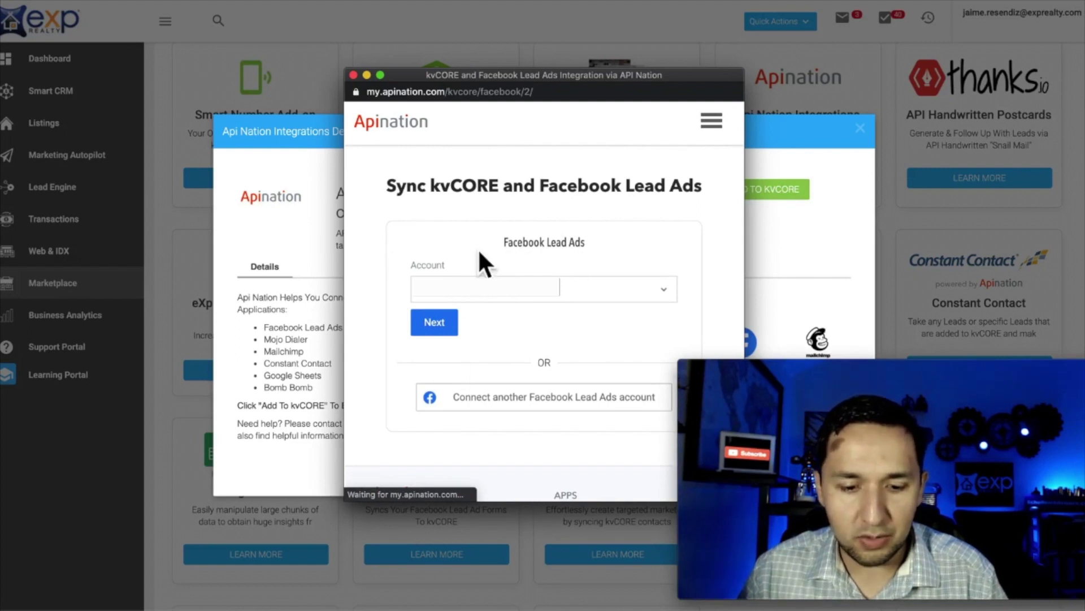
pyautogui.scroll(-5, 523, 356)
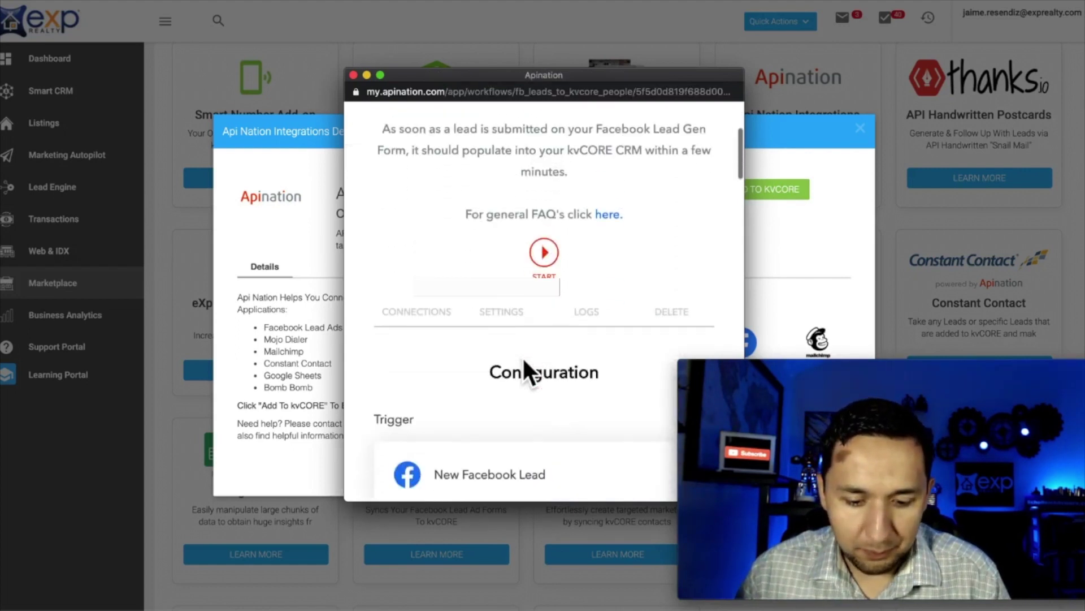
# - Choose Price Drop - Test Form as the Facebook trigger's leadgen form
pyautogui.scroll(-5, 524, 362)
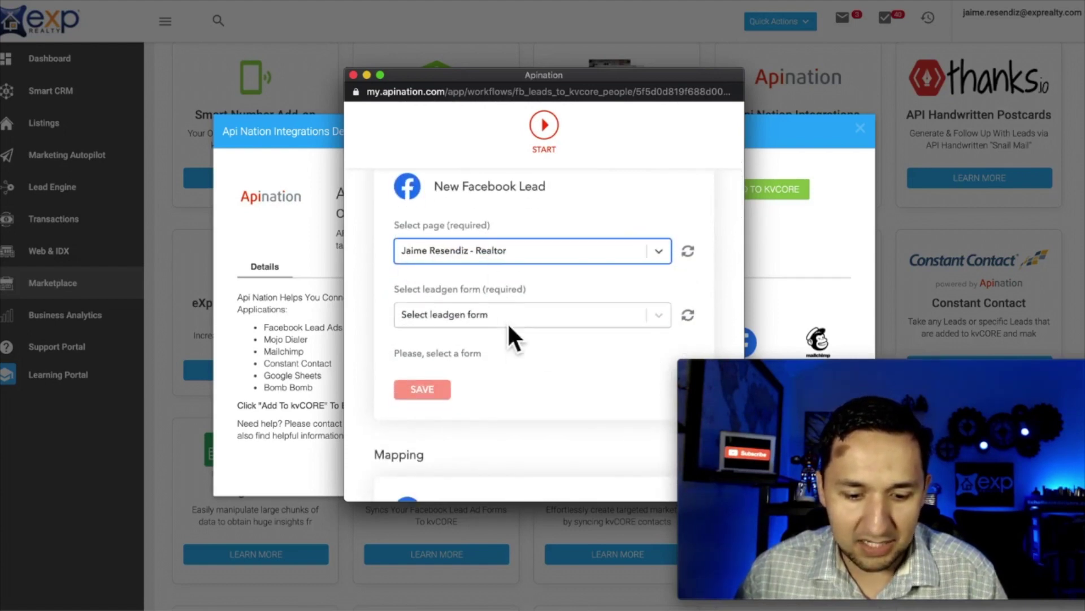
pyautogui.scroll(-1, 506, 319)
pyautogui.click(497, 300)
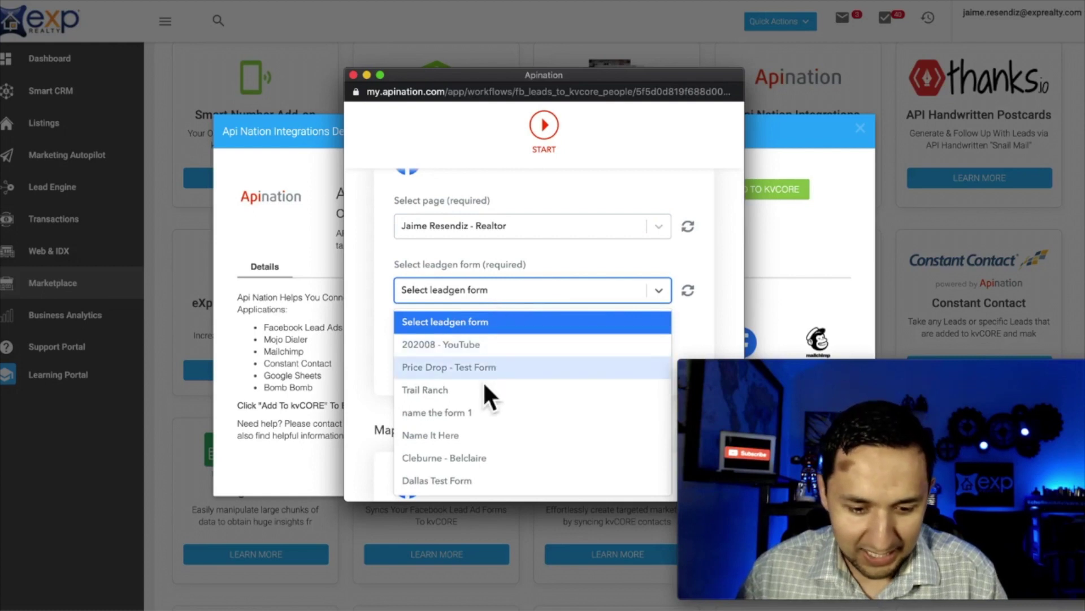
pyautogui.click(440, 370)
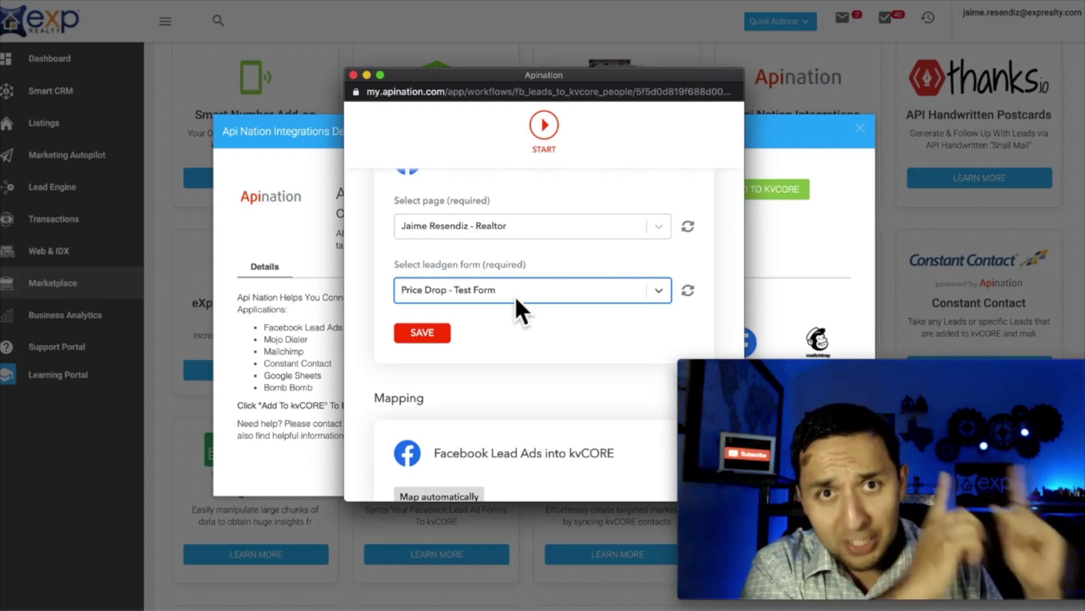
pyautogui.click(540, 376)
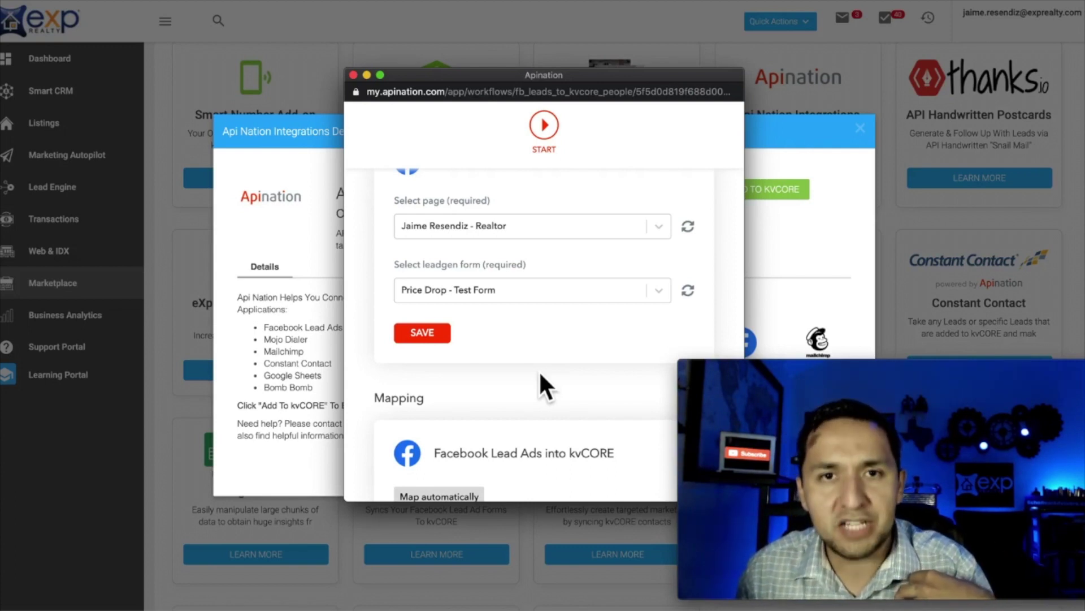
# - Save the selected Facebook page and Price Drop - Test Form leadgen form
pyautogui.scroll(-1, 497, 339)
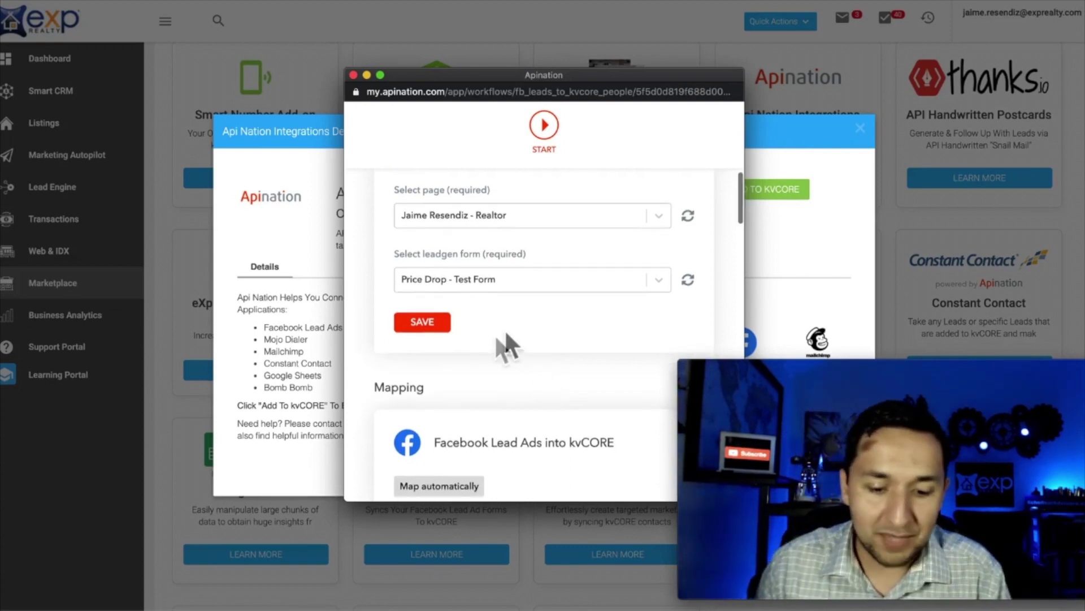
pyautogui.click(419, 328)
pyautogui.scroll(-4, 526, 339)
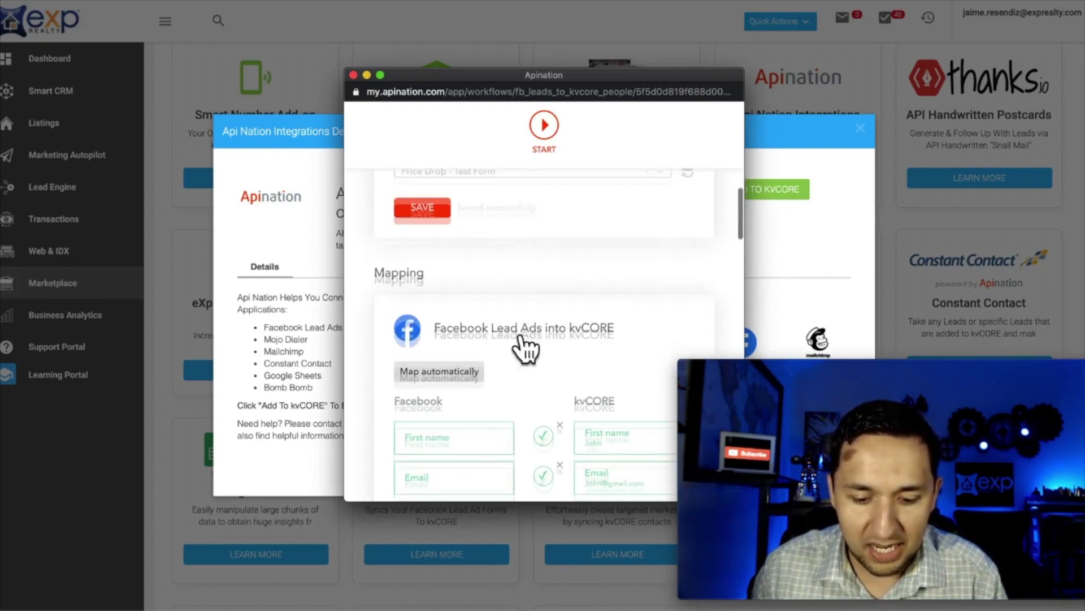
pyautogui.scroll(-5, 526, 345)
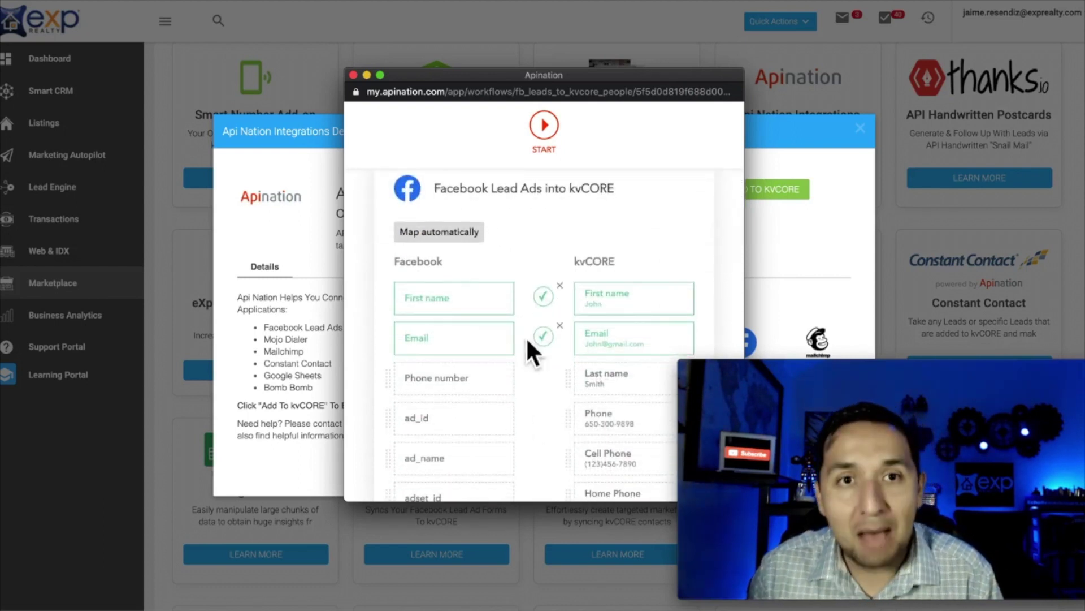
pyautogui.scroll(-2, 526, 338)
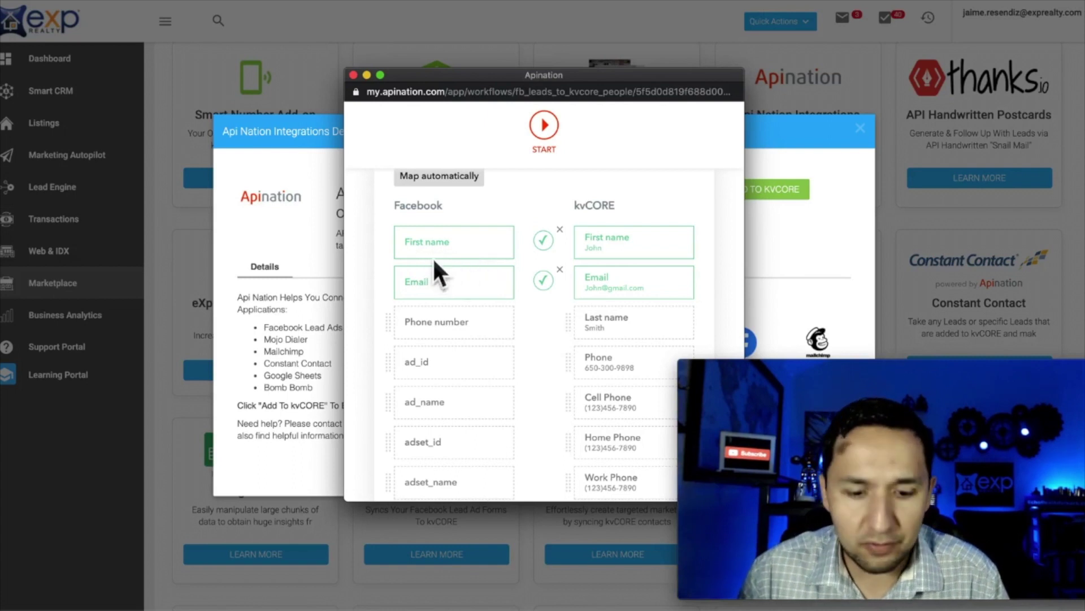
# - Map the Facebook Phone number field to kvCORE's Phone field
pyautogui.click(418, 331)
pyautogui.moveTo(613, 367); pyautogui.dragTo(431, 310)
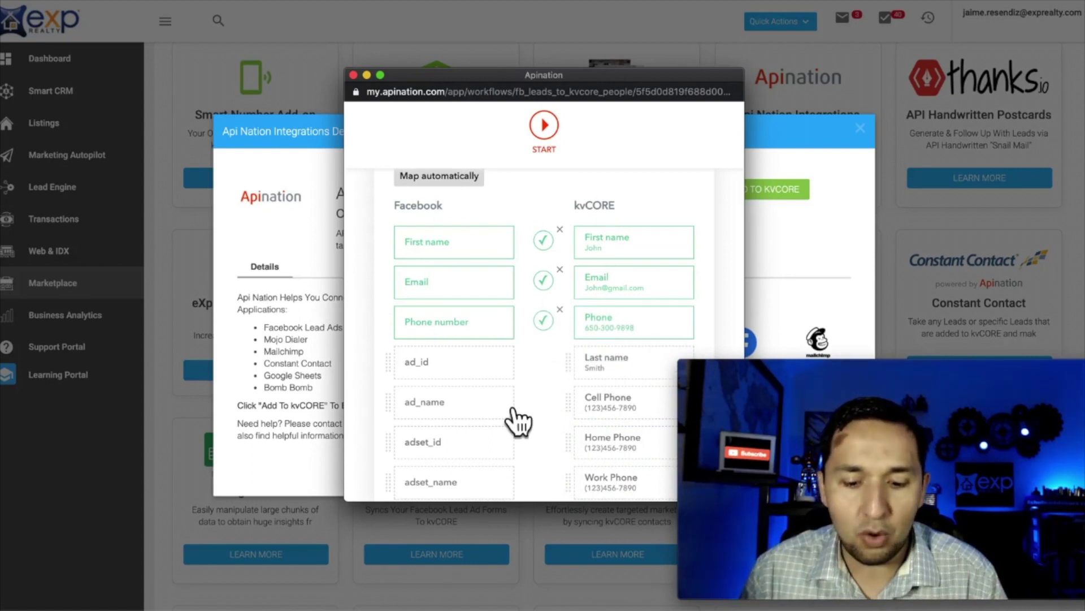
pyautogui.scroll(-7, 517, 421)
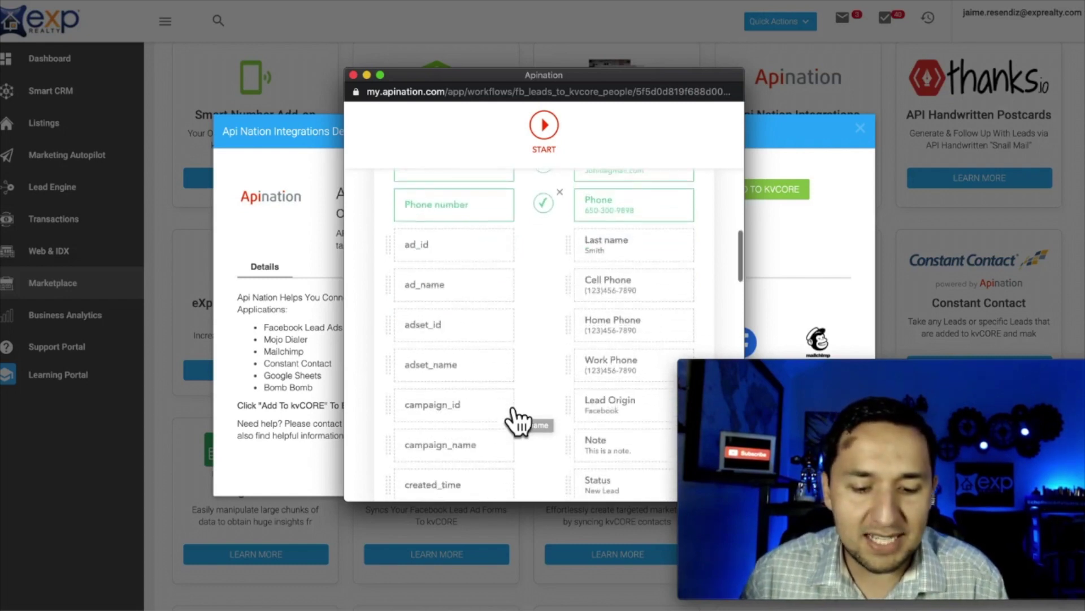
pyautogui.scroll(-2, 517, 422)
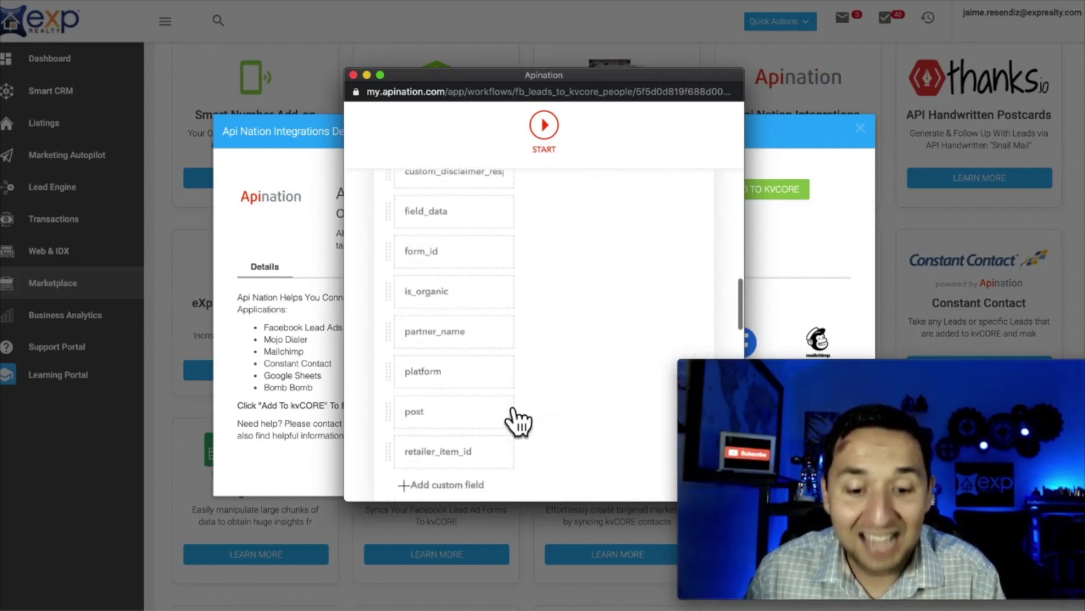
pyautogui.scroll(-4, 519, 421)
pyautogui.scroll(13, 519, 414)
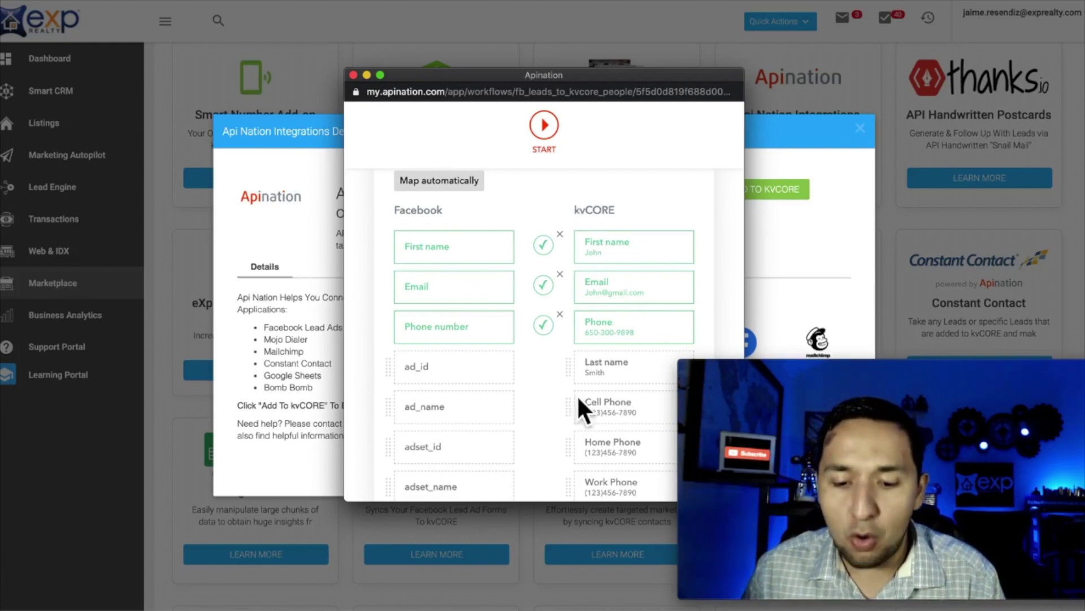
pyautogui.scroll(-15, 580, 402)
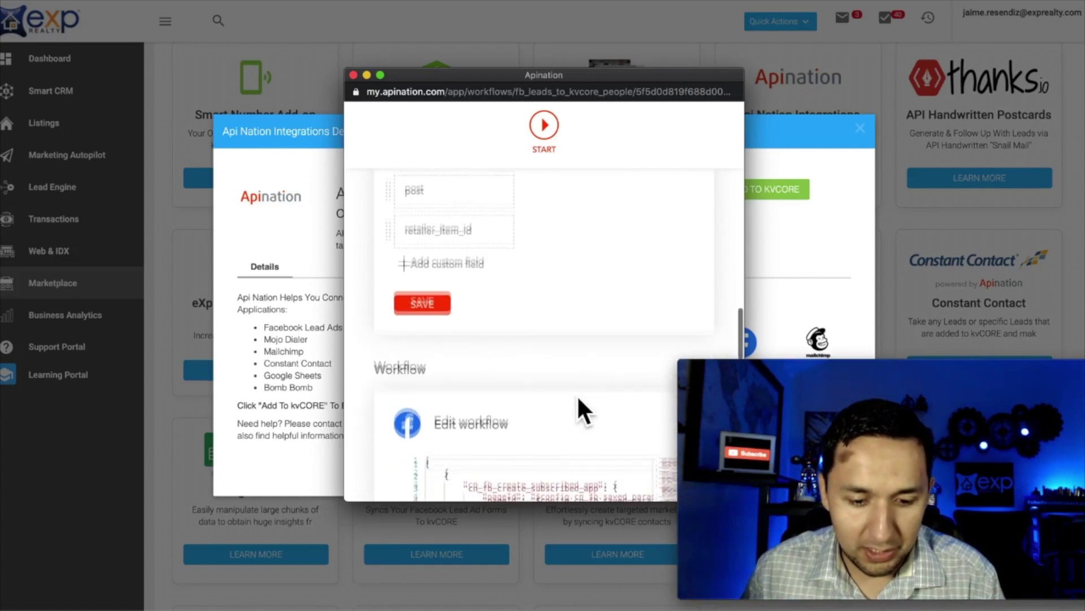
# - Add a custom field named Hashtag with the value #youtubevideo to the mapping list
pyautogui.click(474, 247)
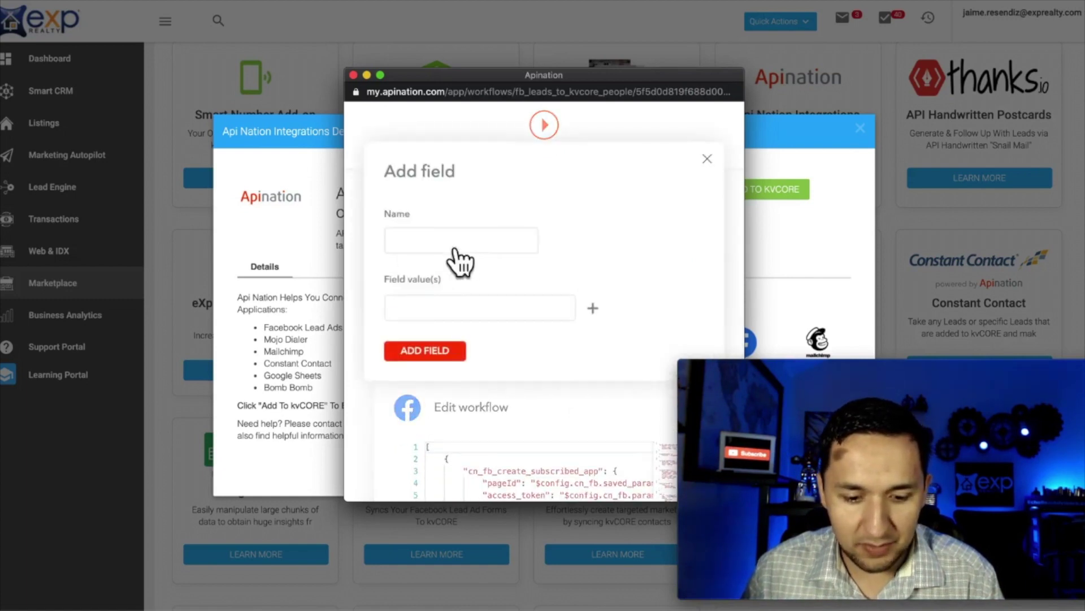
pyautogui.click(436, 245)
pyautogui.write('Hashtag')
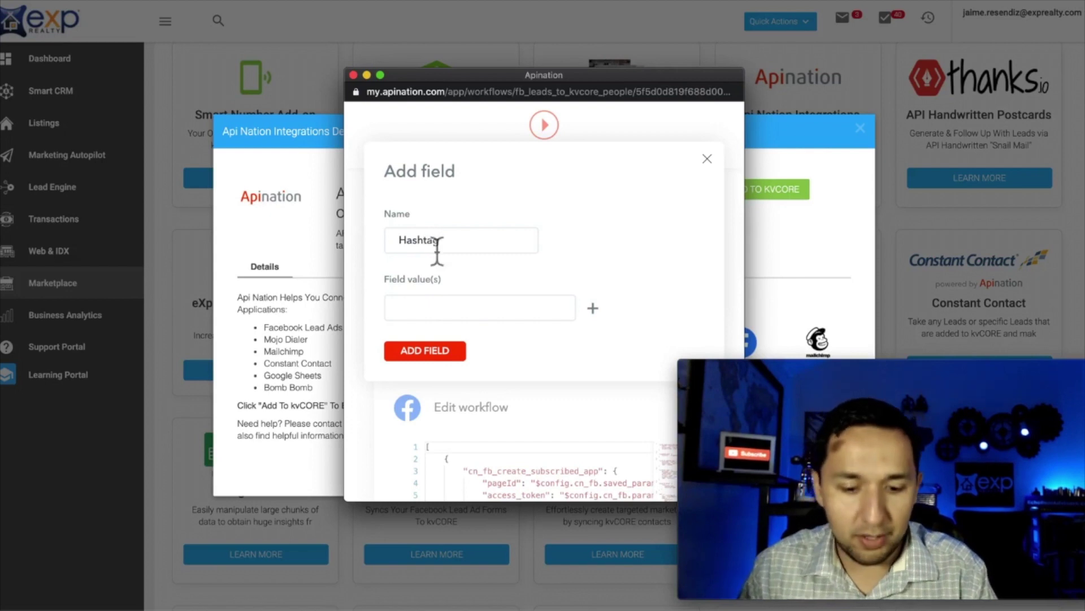
pyautogui.click(437, 315)
pyautogui.write('#')
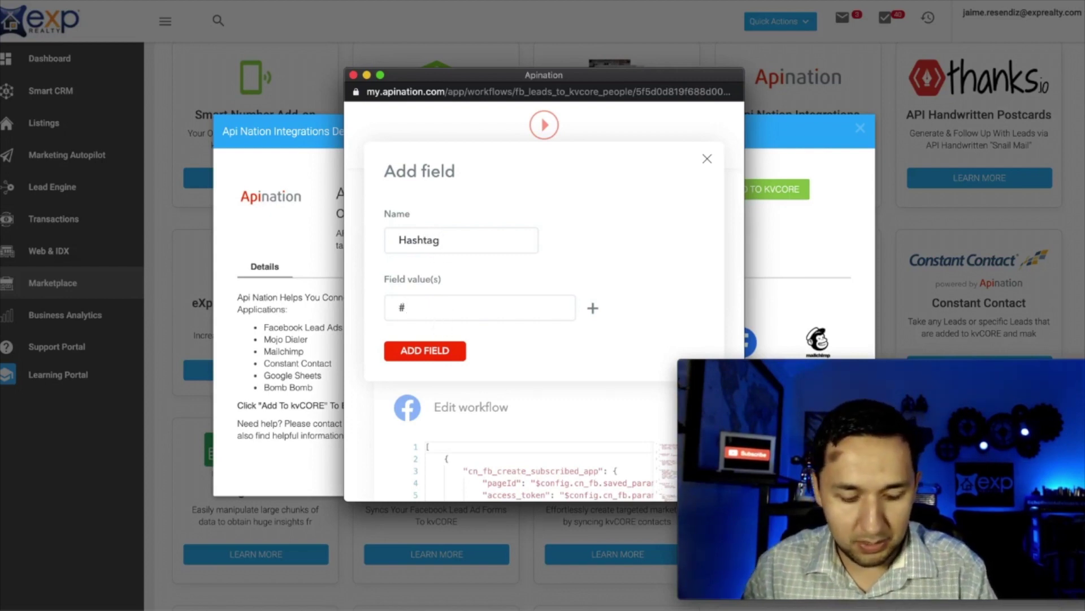
pyautogui.write('youtubevideo')
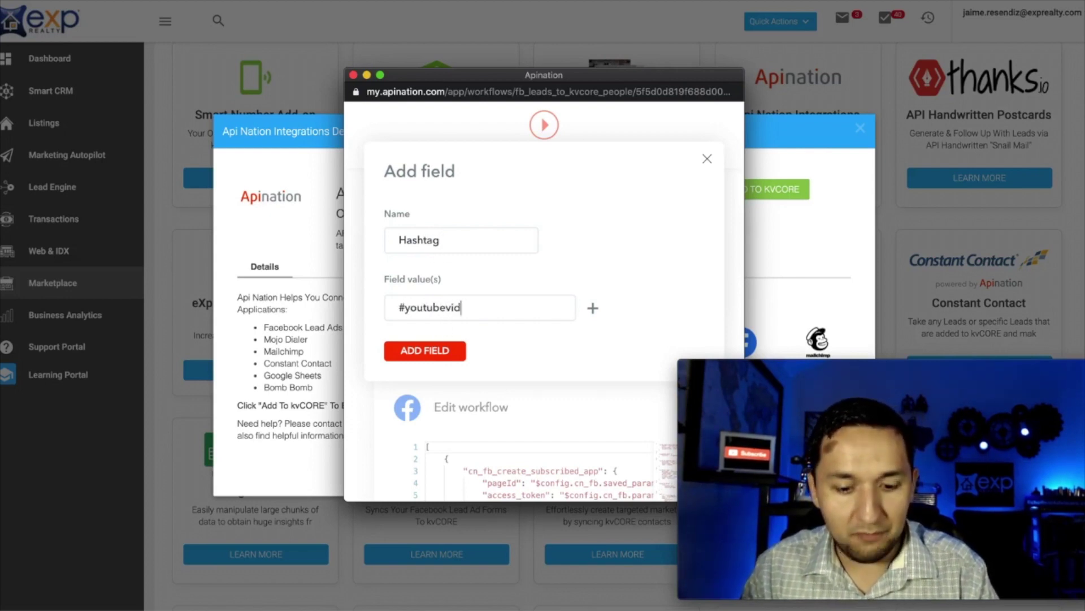
pyautogui.doubleClick(399, 321)
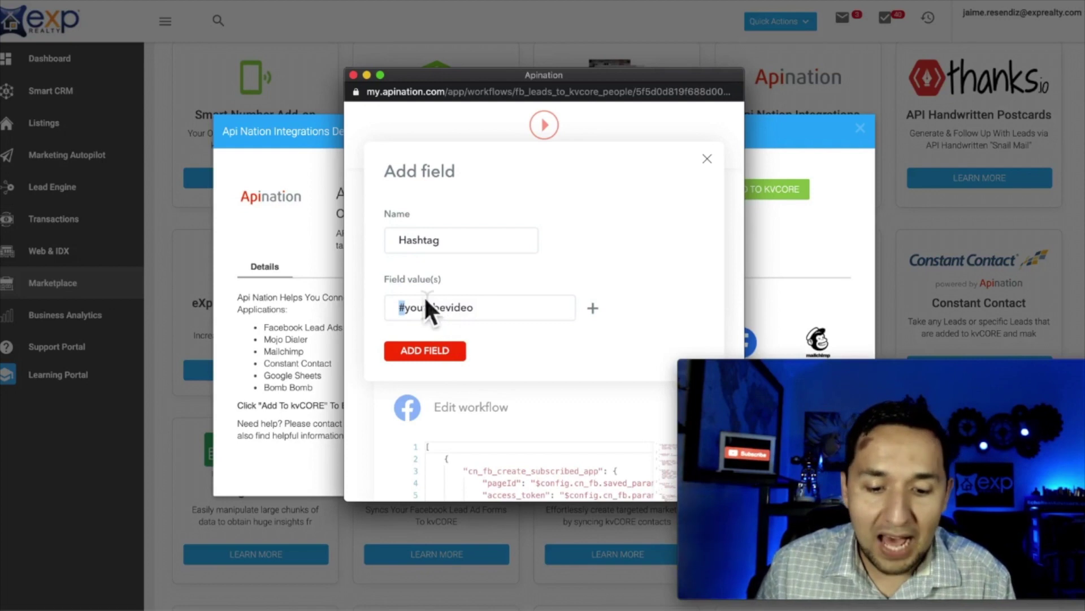
pyautogui.doubleClick(450, 313)
pyautogui.tripleClick(450, 313)
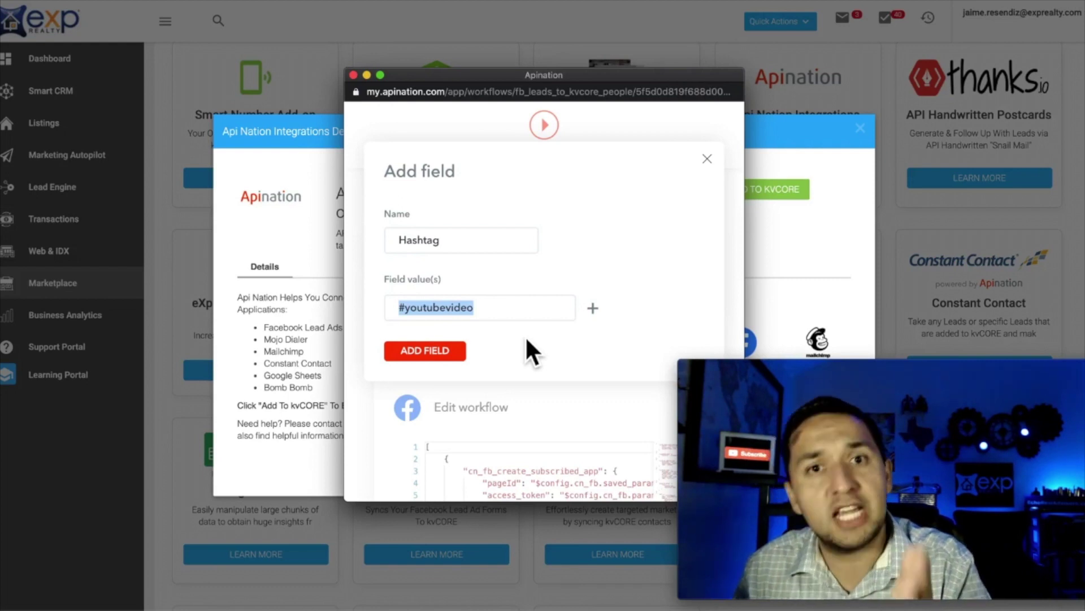
pyautogui.click(427, 351)
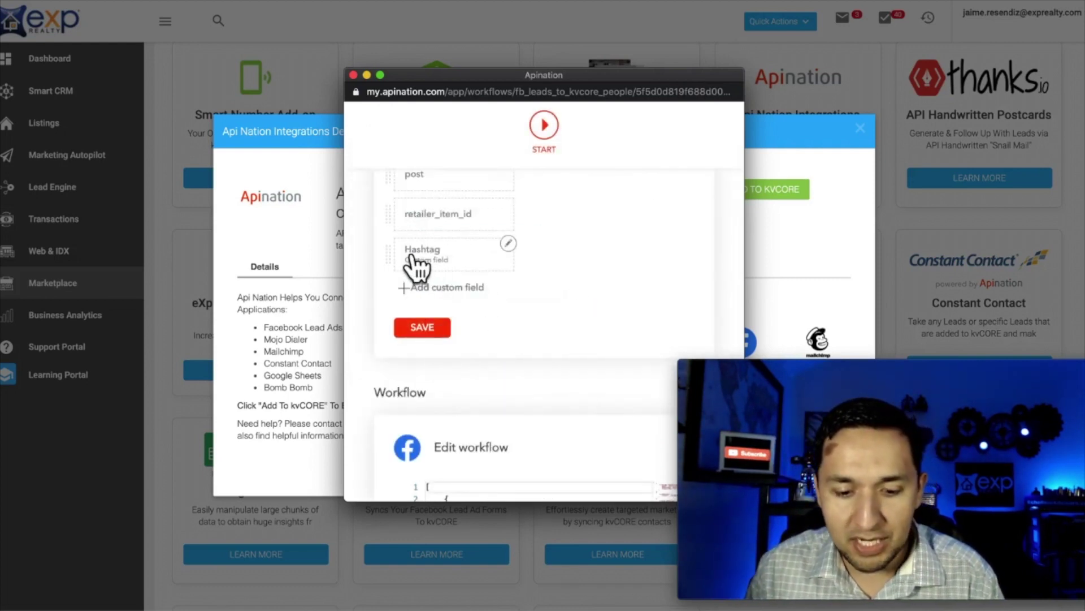
# - Save the field mapping with Hashtag paired to kvCORE's Note
pyautogui.scroll(3, 609, 291)
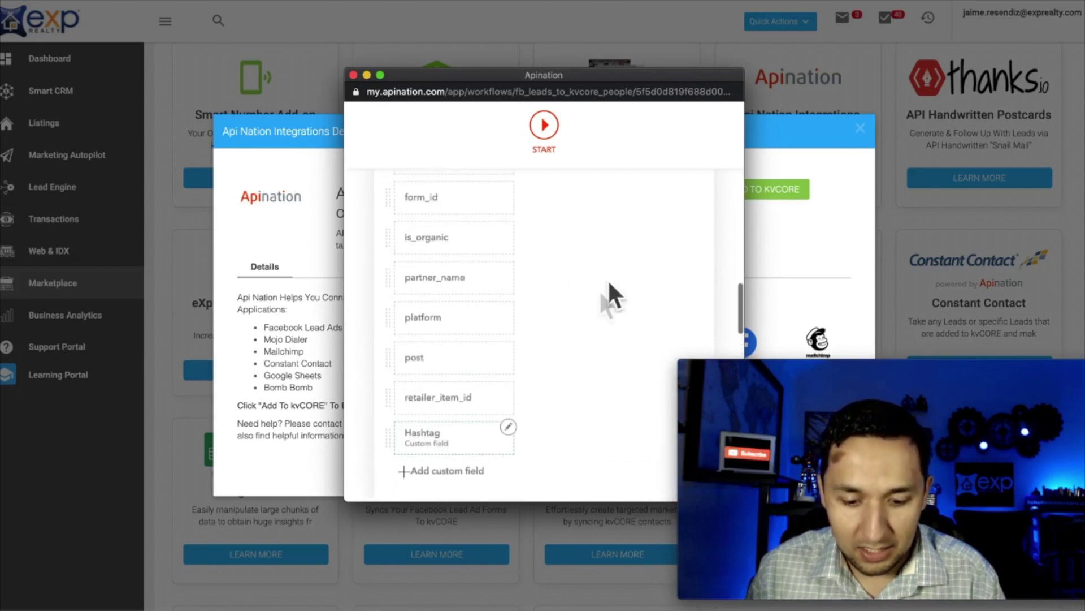
pyautogui.scroll(5, 424, 438)
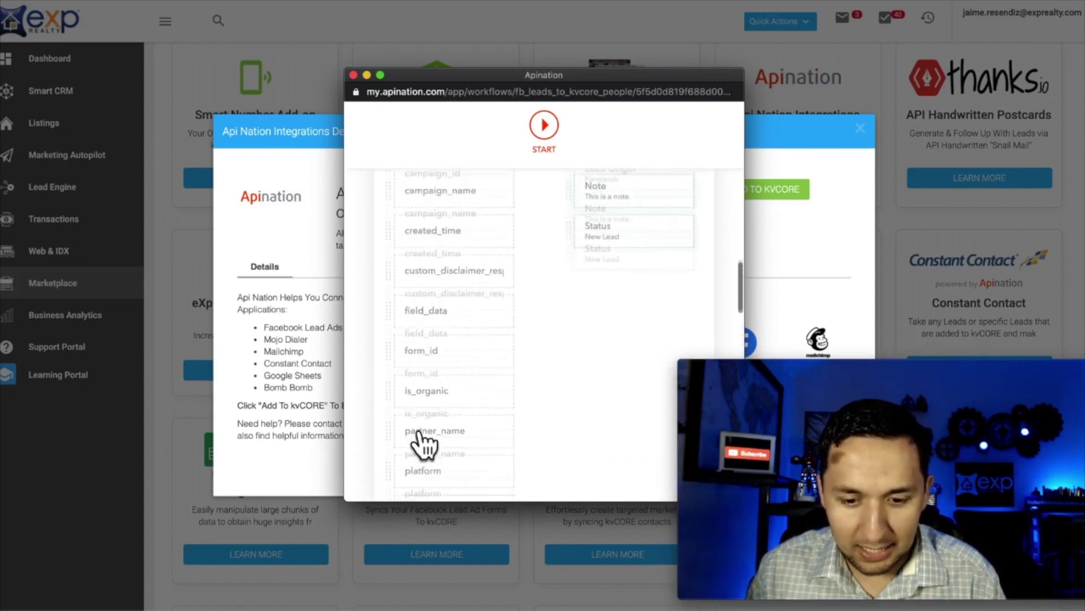
pyautogui.scroll(2, 447, 395)
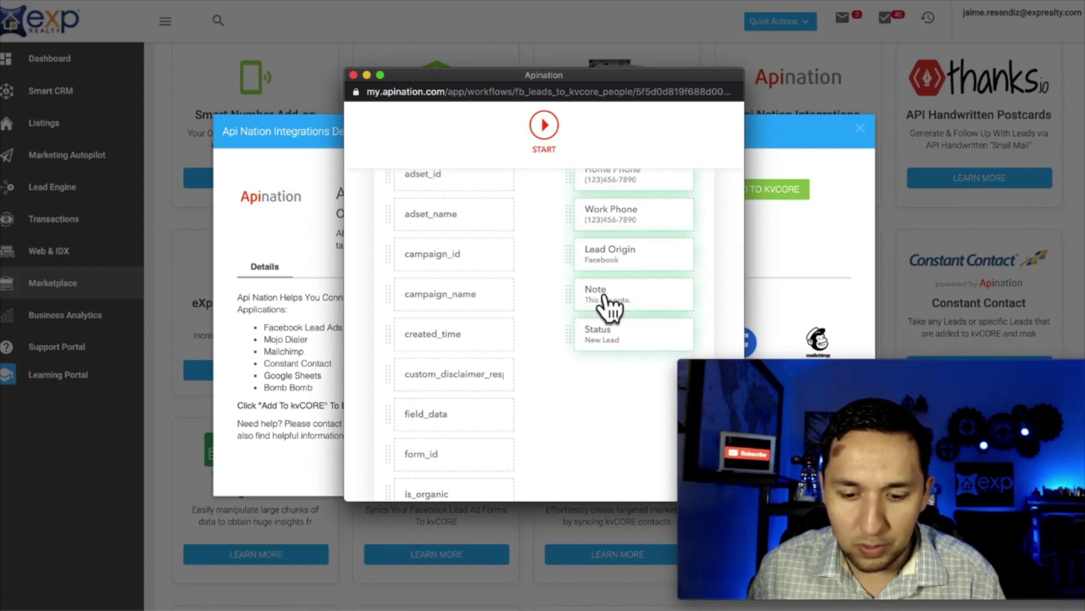
pyautogui.scroll(6, 614, 300)
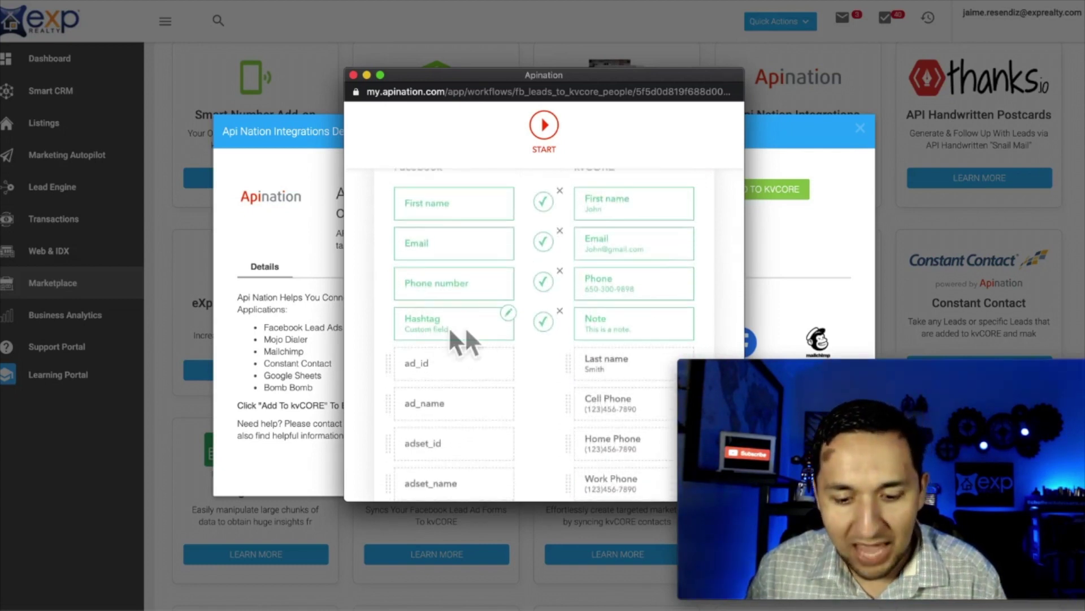
pyautogui.scroll(-15, 588, 330)
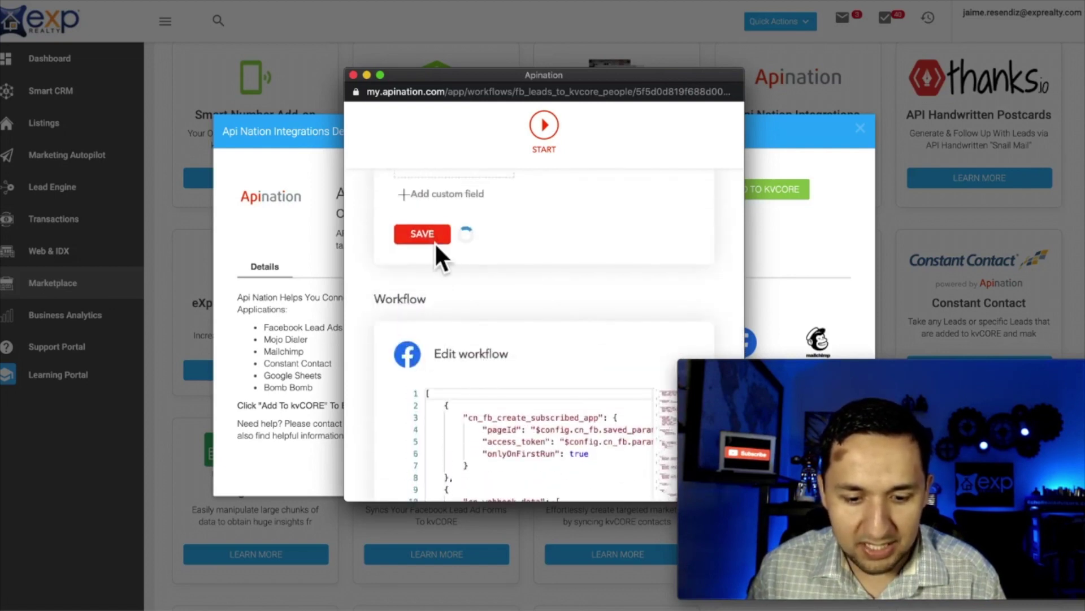
pyautogui.click(430, 238)
# - Activate the Facebook Lead Ads to kvCORE workflow
pyautogui.scroll(15, 582, 293)
pyautogui.scroll(-3, 555, 388)
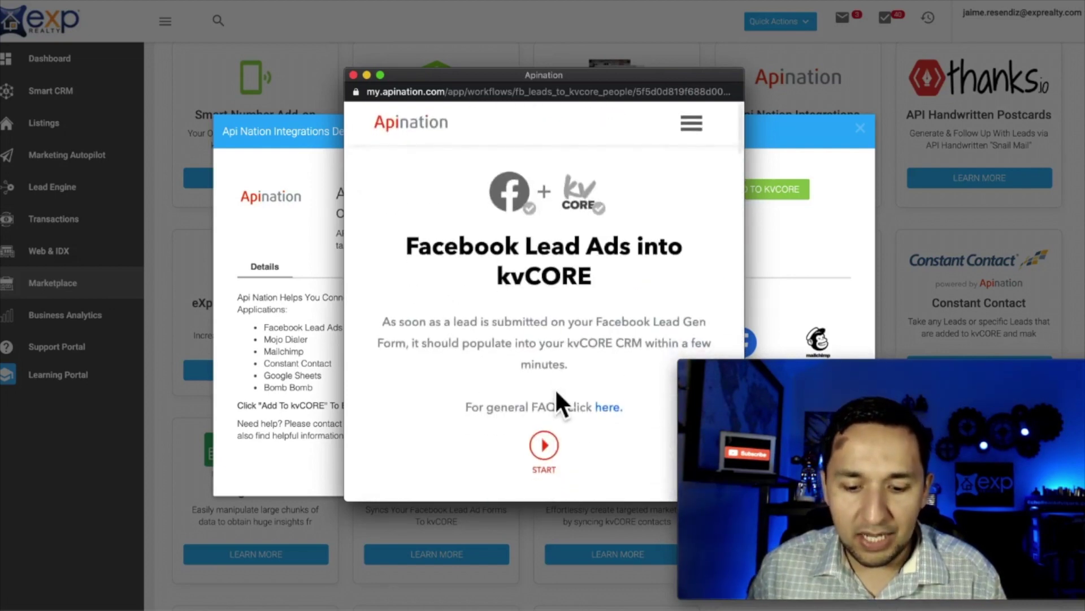
pyautogui.click(546, 360)
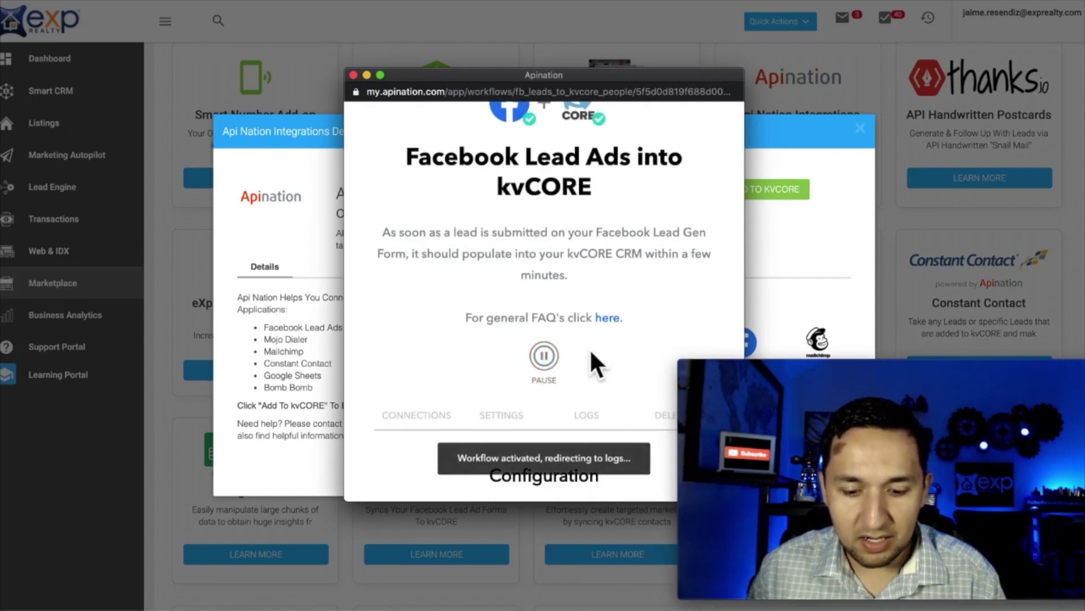
pyautogui.scroll(3, 481, 226)
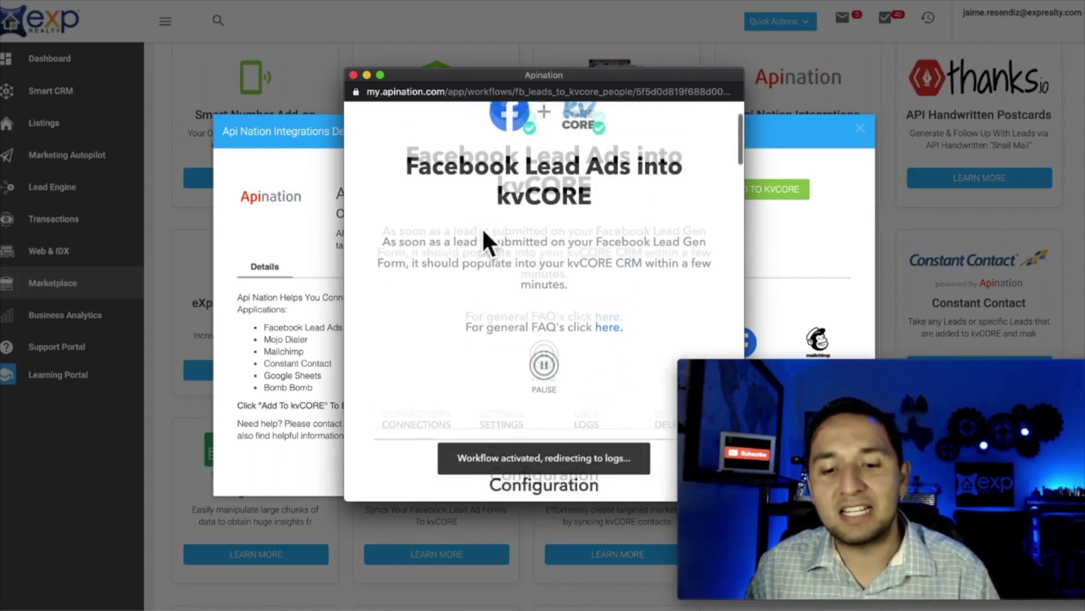